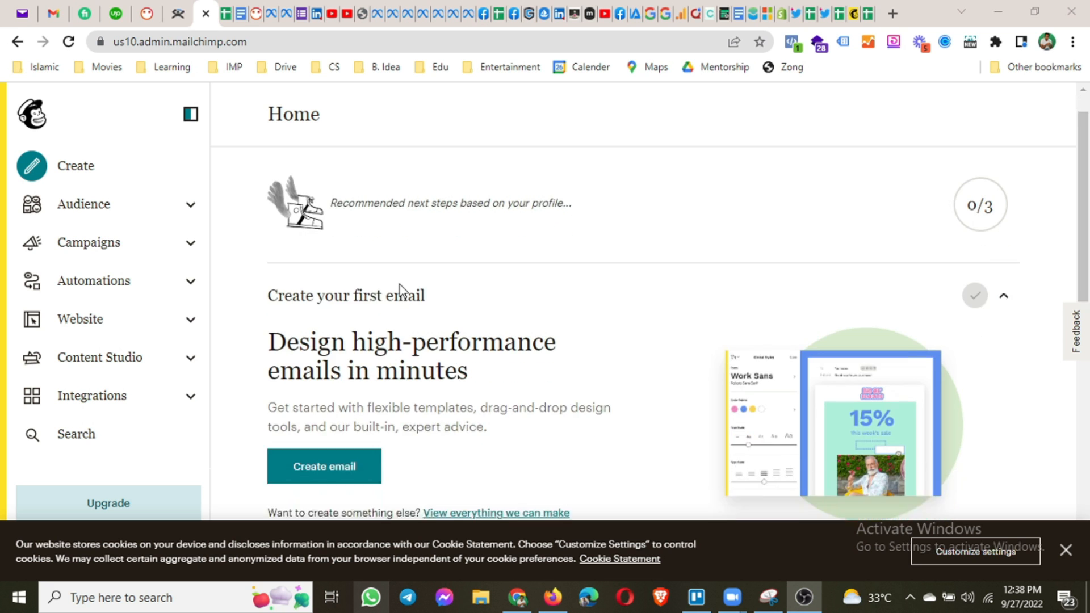
Open the Audience section and browse the Grow Your Mailchimp Audience dashboard cards.
{"action": "scroll", "coordinate": [401, 288], "scroll_direction": "up", "scroll_amount": 1}
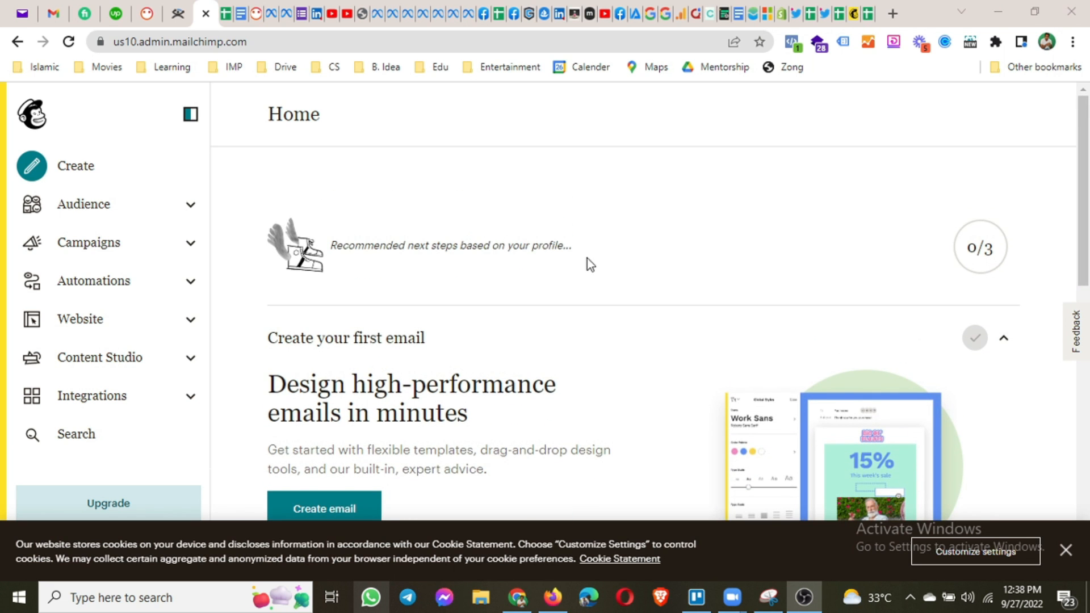
{"action": "scroll", "coordinate": [587, 263], "scroll_direction": "down", "scroll_amount": 10}
{"action": "scroll", "coordinate": [582, 282], "scroll_direction": "down", "scroll_amount": 3}
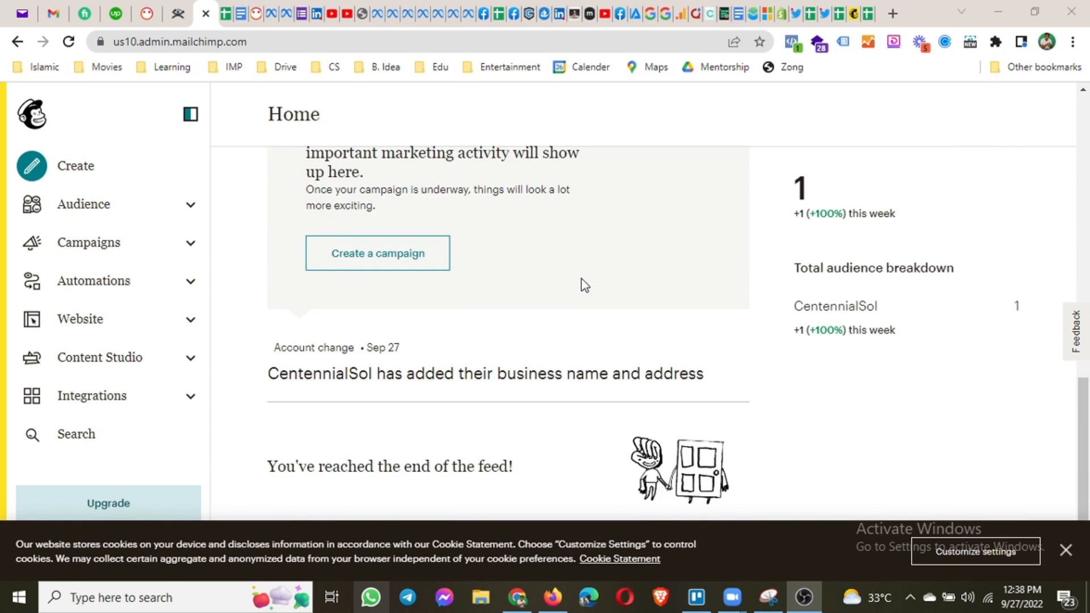
{"action": "scroll", "coordinate": [582, 282], "scroll_direction": "up", "scroll_amount": 13}
{"action": "scroll", "coordinate": [582, 283], "scroll_direction": "down", "scroll_amount": 3}
{"action": "scroll", "coordinate": [582, 282], "scroll_direction": "up", "scroll_amount": 2}
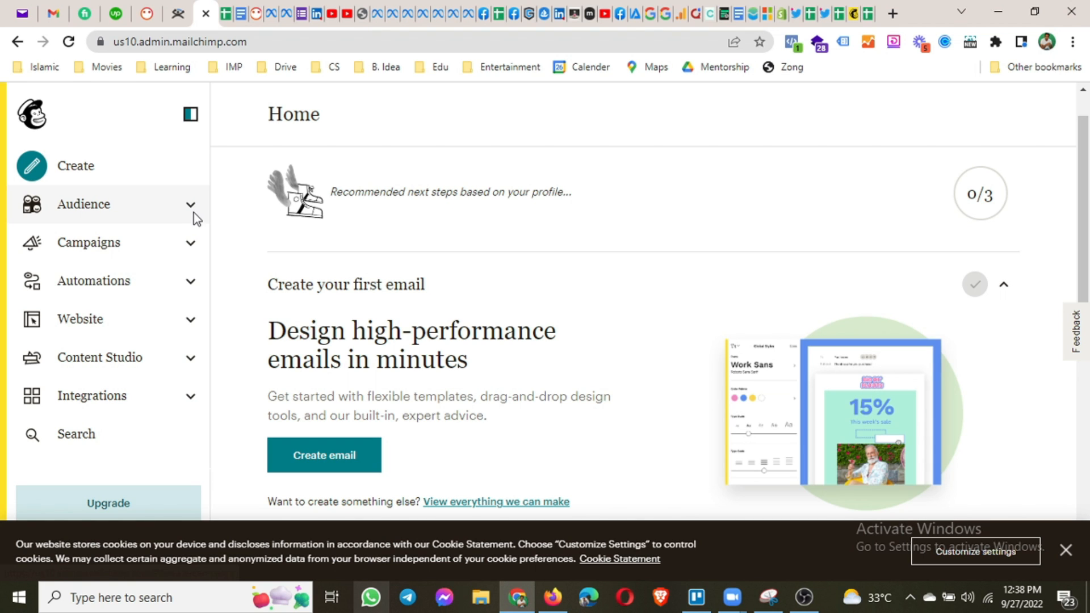
{"action": "left_click", "coordinate": [150, 222]}
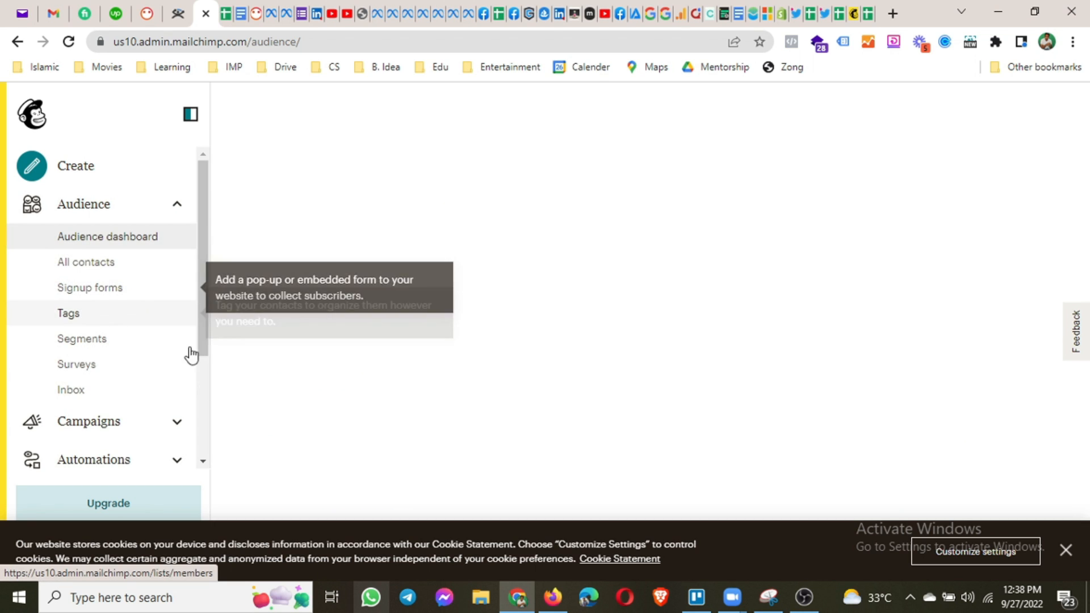
{"action": "scroll", "coordinate": [158, 394], "scroll_direction": "down", "scroll_amount": 3}
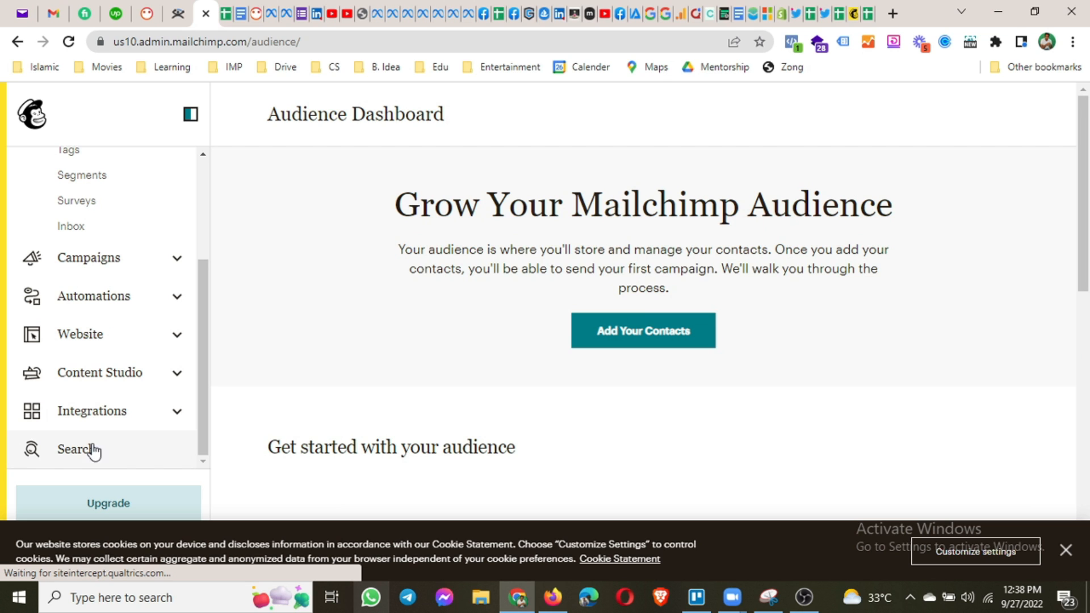
{"action": "scroll", "coordinate": [120, 330], "scroll_direction": "up", "scroll_amount": 3}
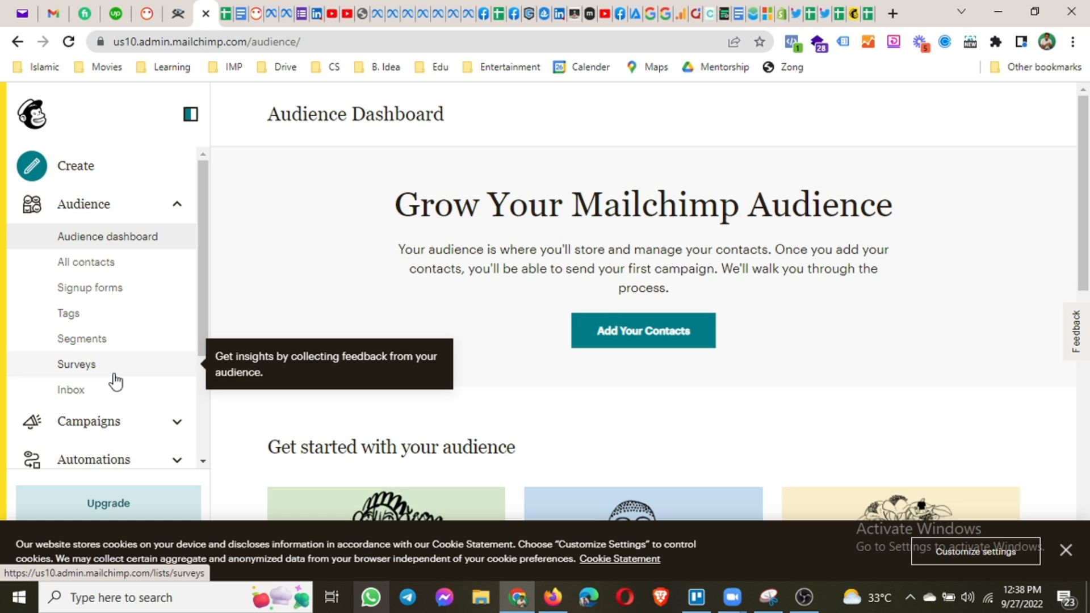
{"action": "scroll", "coordinate": [624, 350], "scroll_direction": "down", "scroll_amount": 10}
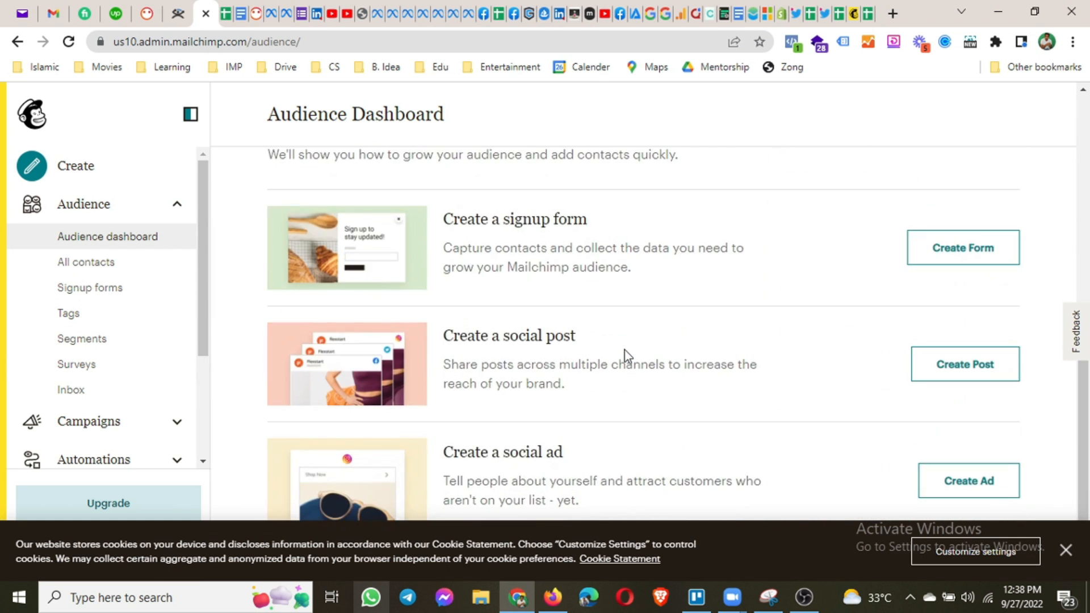
{"action": "scroll", "coordinate": [624, 350], "scroll_direction": "up", "scroll_amount": 10}
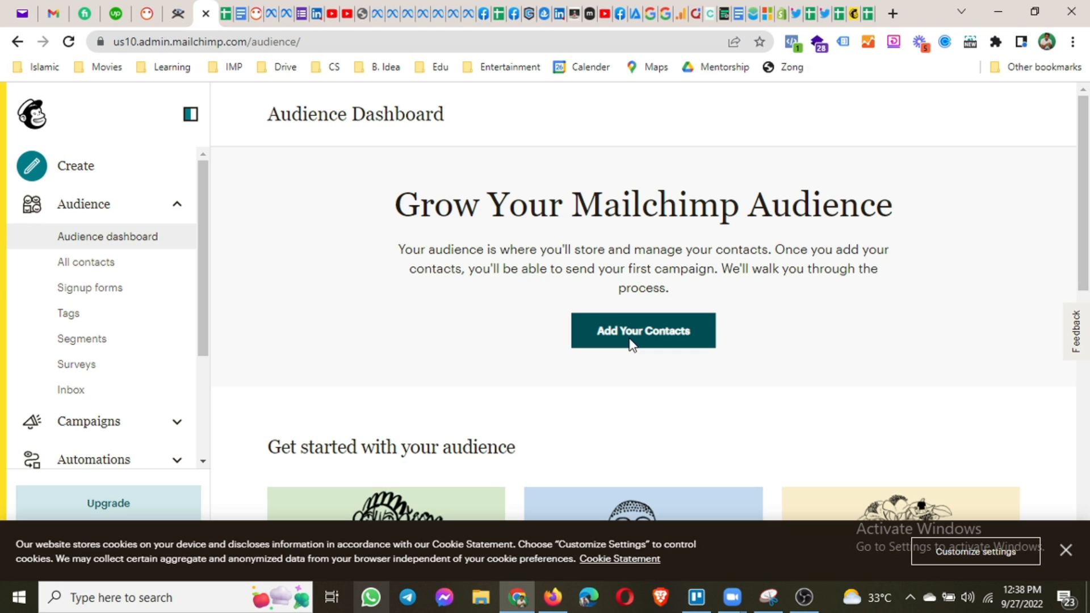
Start adding contacts with Copy and paste as the import method, and dismiss the cookie notice.
{"action": "left_click", "coordinate": [615, 332]}
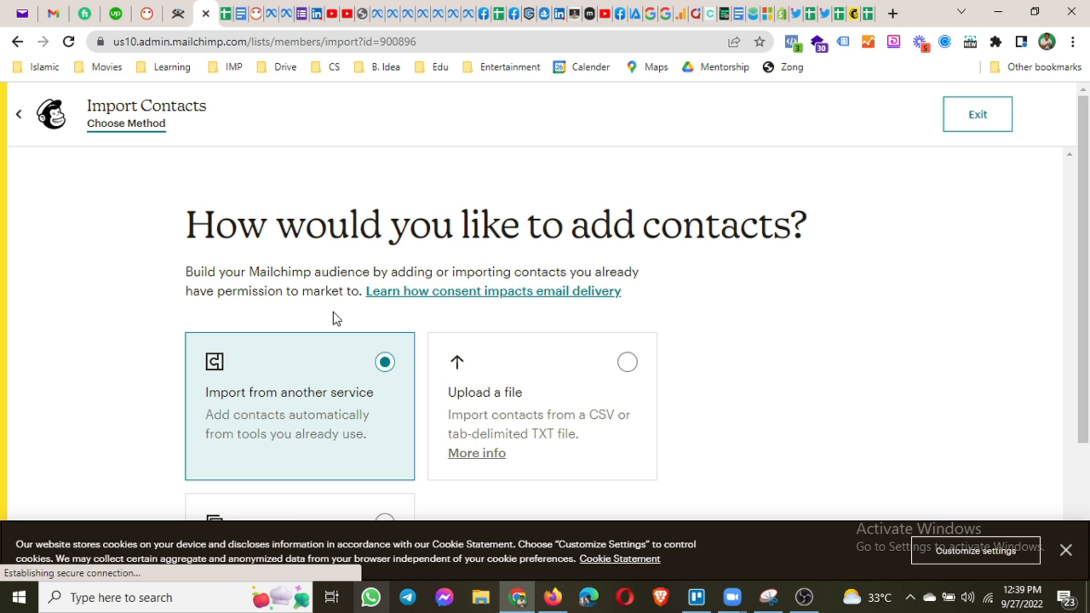
{"action": "scroll", "coordinate": [335, 318], "scroll_direction": "down", "scroll_amount": 3}
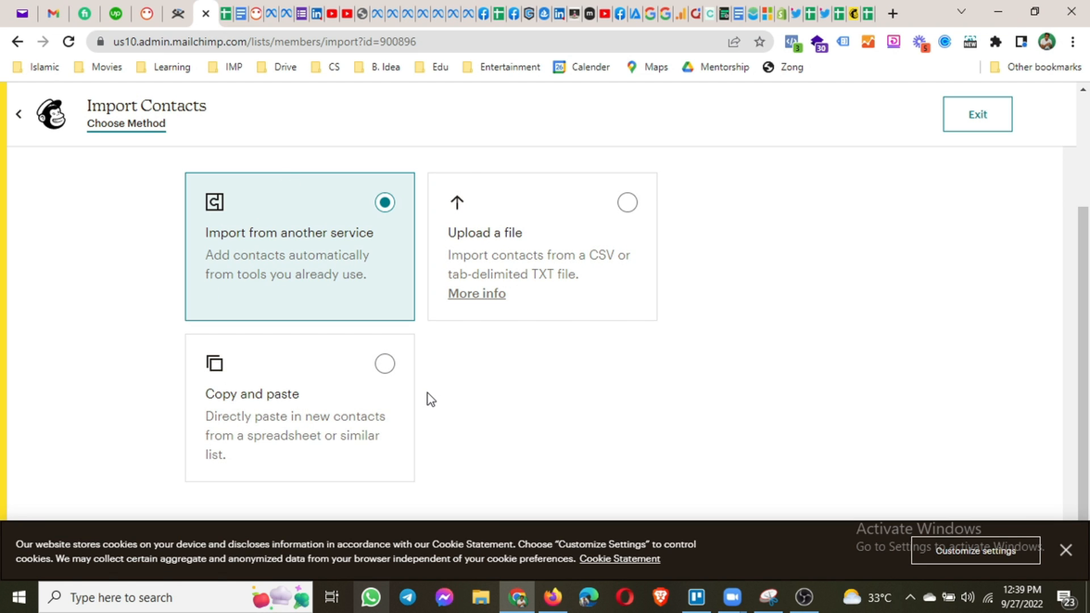
{"action": "left_click", "coordinate": [386, 372]}
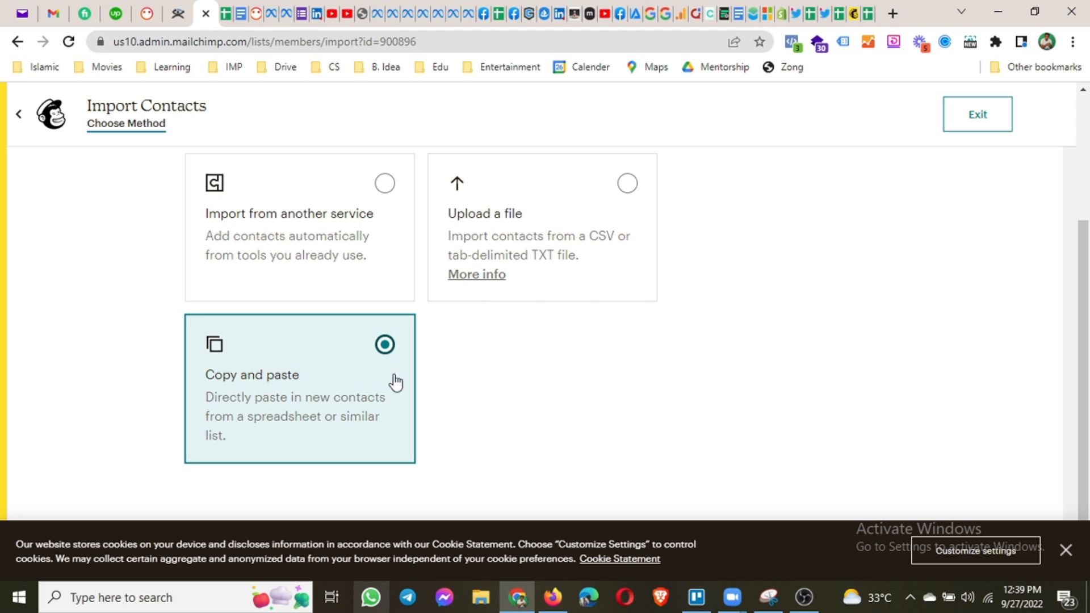
{"action": "left_click", "coordinate": [1067, 551]}
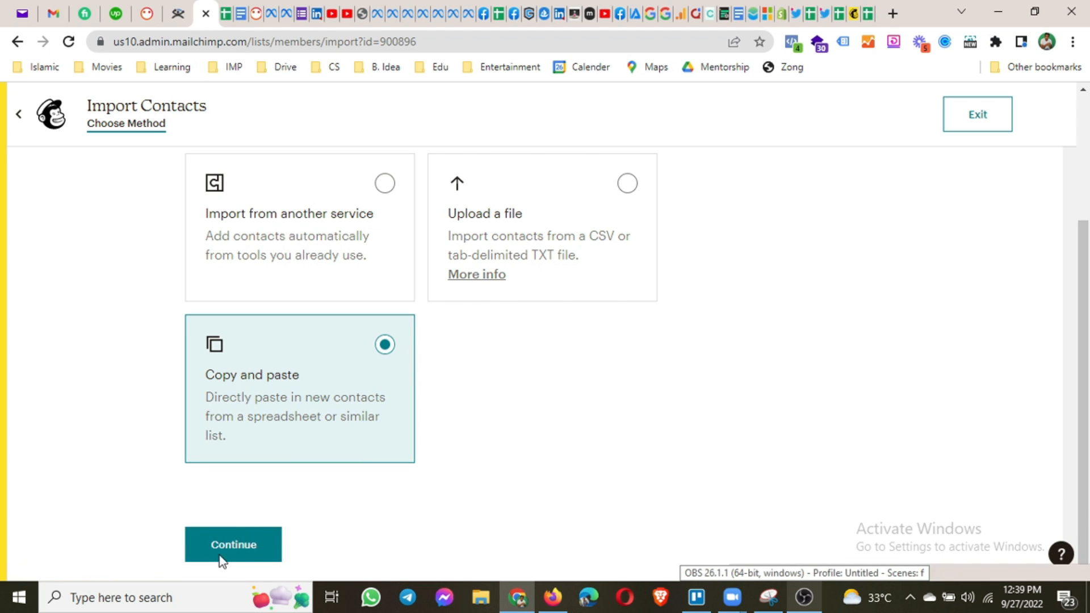
Paste one contact's e-mail address and full name, then continue to Organize your contacts.
{"action": "left_click", "coordinate": [267, 554]}
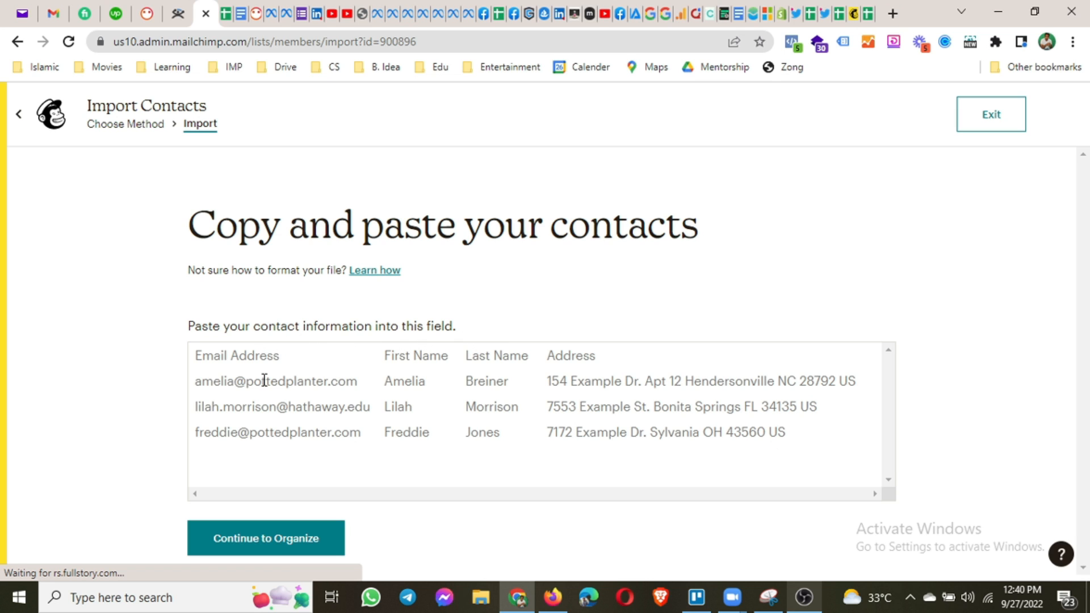
{"action": "left_click", "coordinate": [427, 384]}
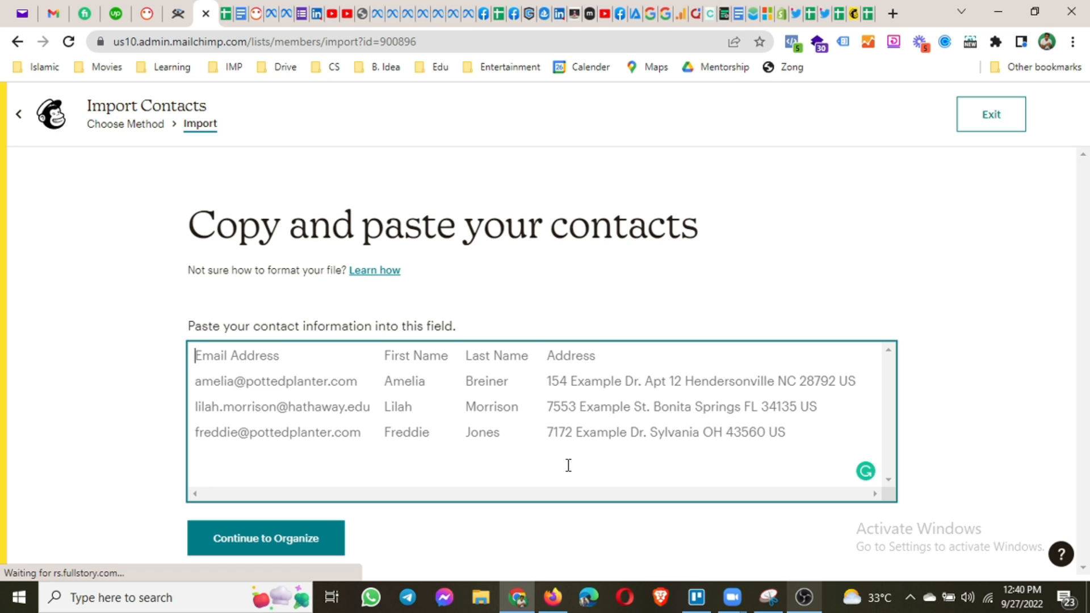
{"action": "type", "text": "r"}
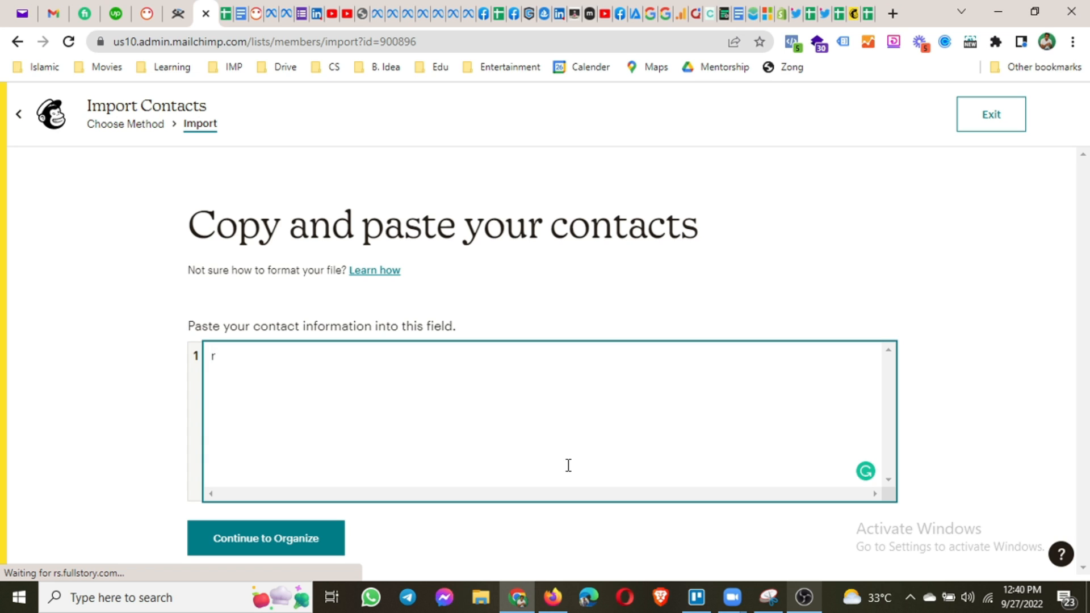
{"action": "key", "text": "BackSpace"}
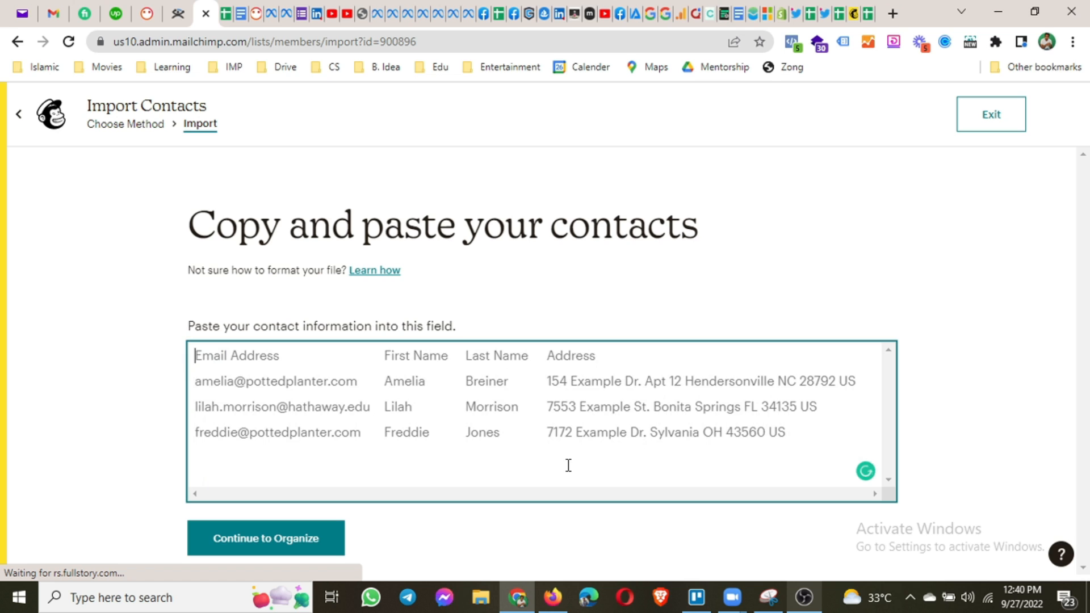
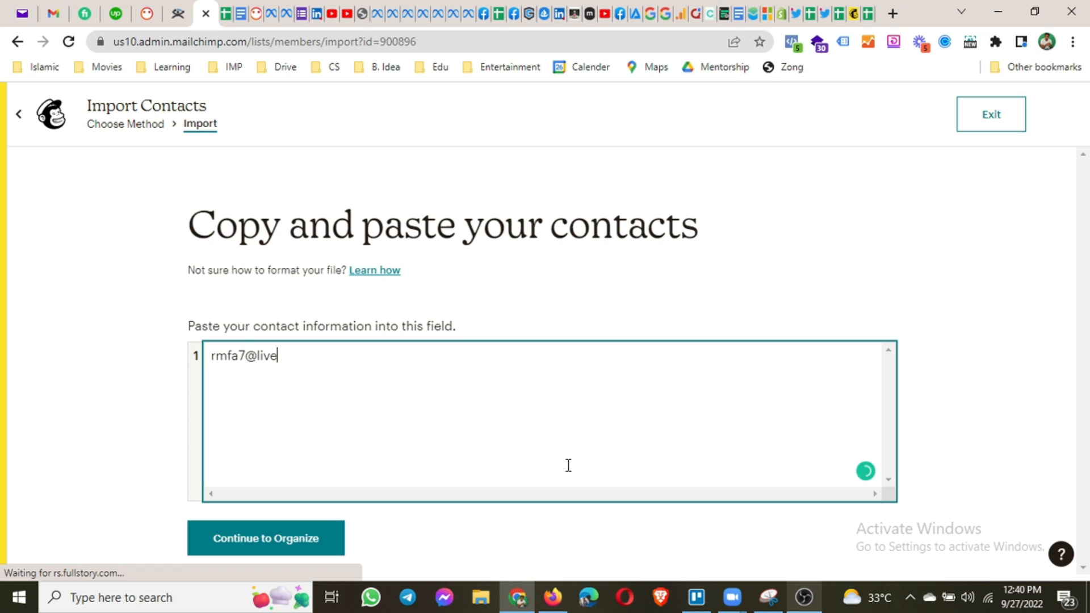
{"action": "key", "text": "Tab"}
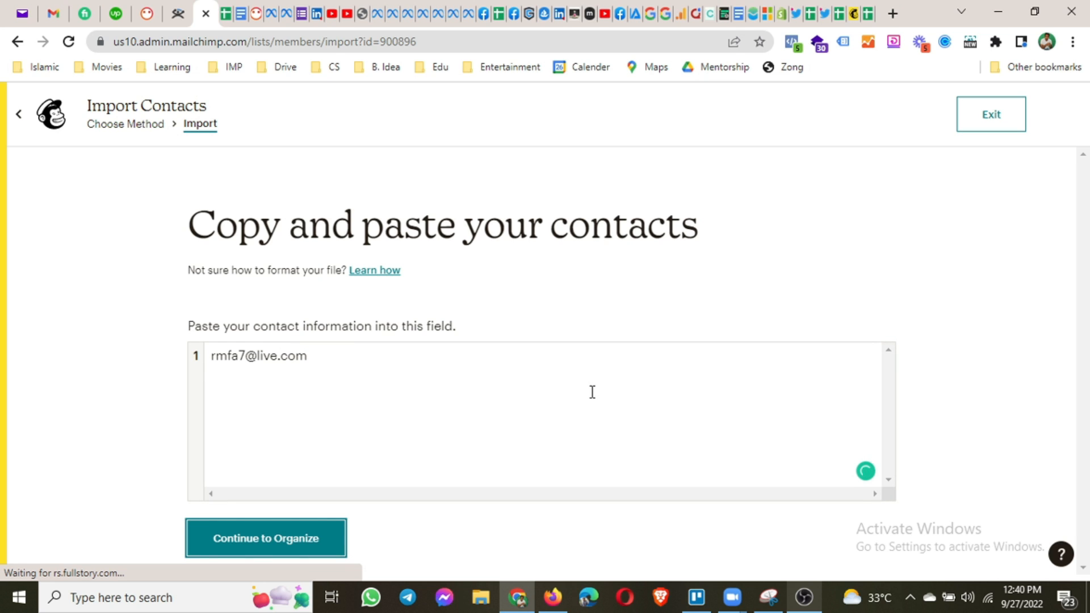
{"action": "left_click", "coordinate": [600, 372]}
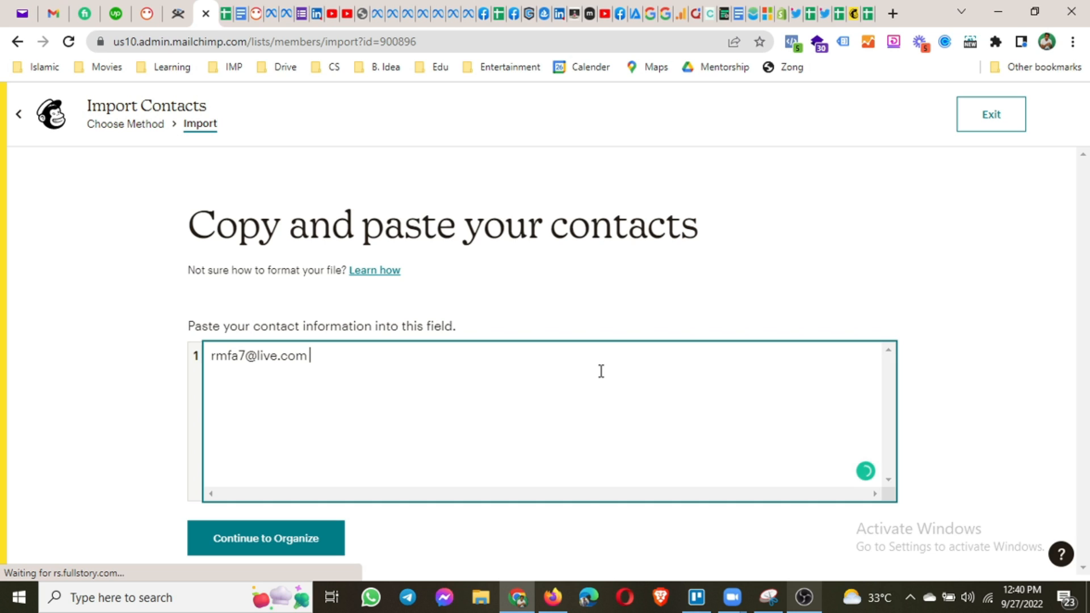
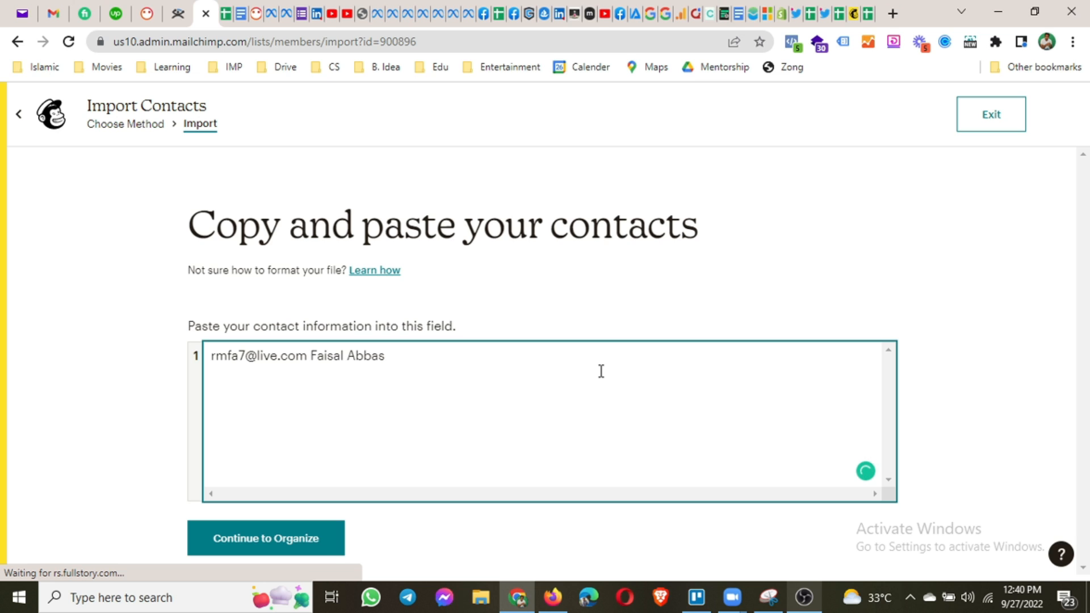
{"action": "left_click", "coordinate": [264, 546]}
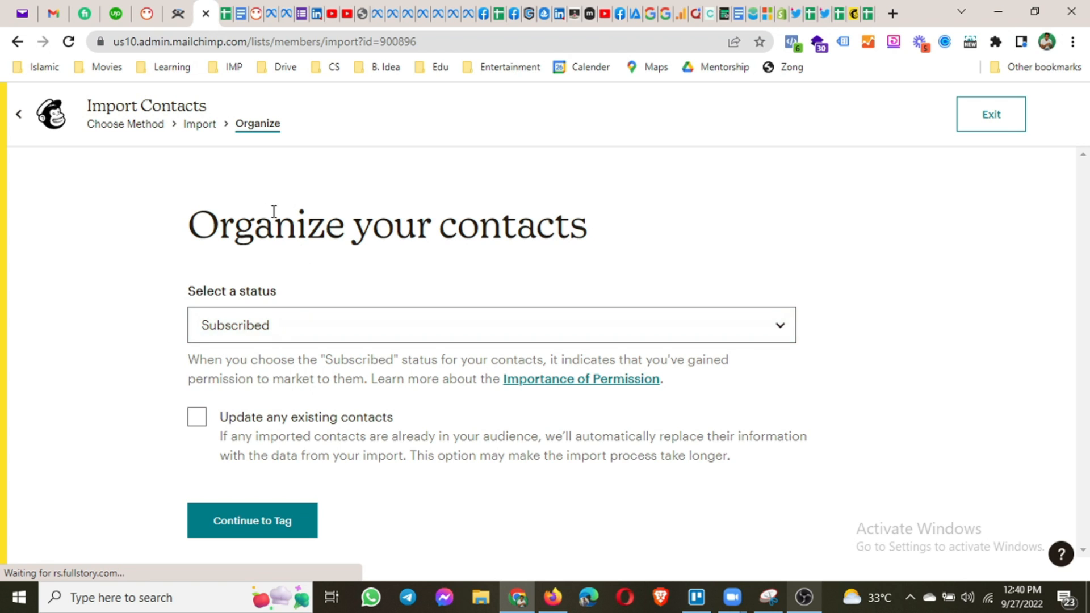
Keep the imported contacts' status as Subscribed and continue to tagging.
{"action": "left_click", "coordinate": [329, 343]}
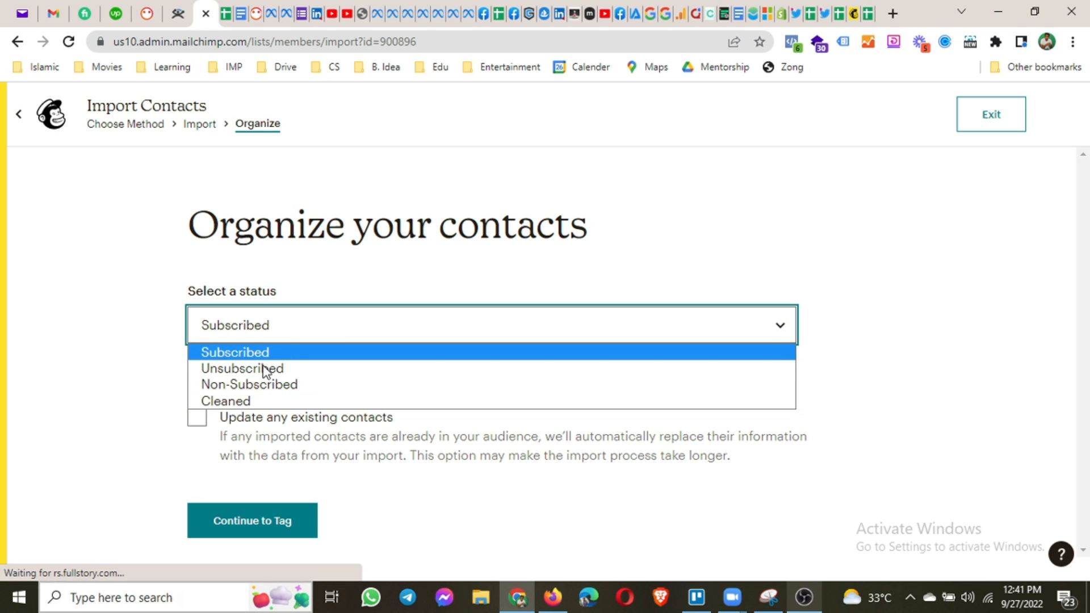
{"action": "left_click", "coordinate": [251, 349]}
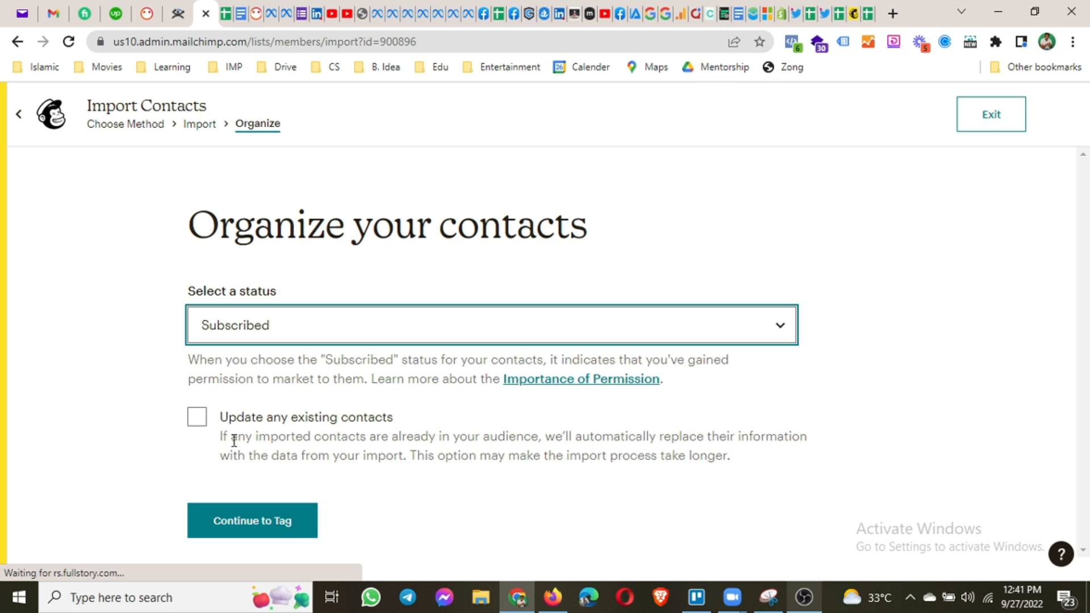
{"action": "left_click", "coordinate": [260, 522]}
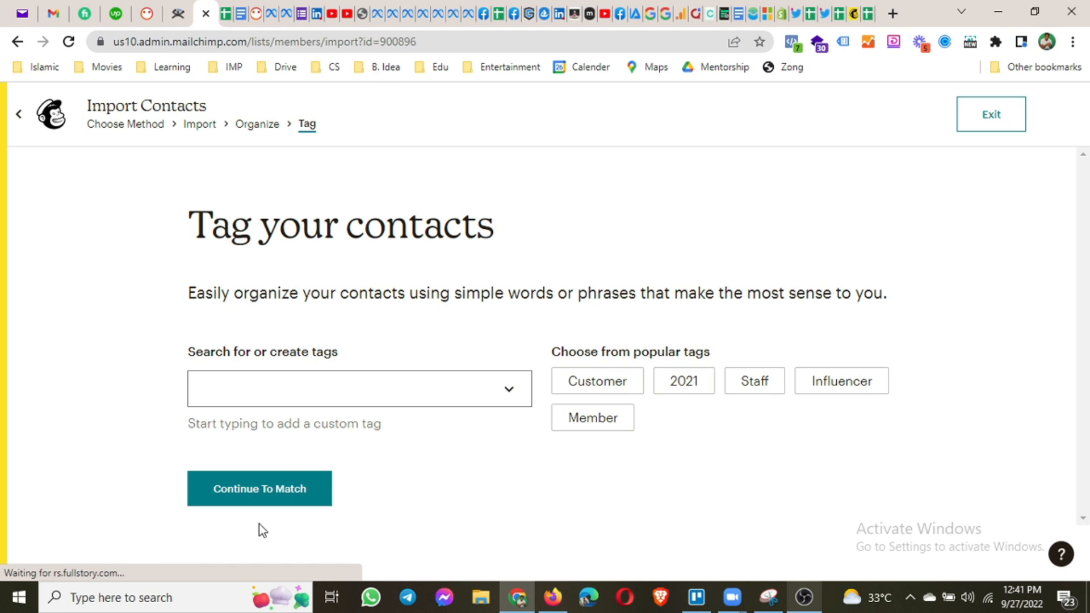
Tag the imported contacts 'sep 2022' and continue to the Match step.
{"action": "left_click", "coordinate": [398, 396]}
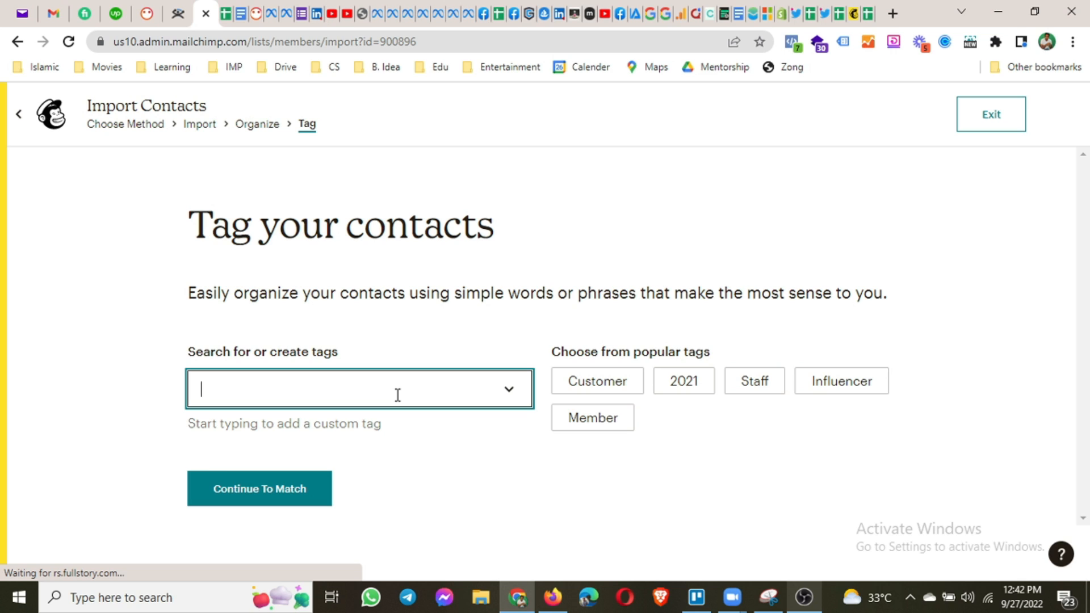
{"action": "type", "text": "spe"}
{"action": "key", "text": "BackSpace"}
{"action": "key", "text": "BackSpace"}
{"action": "type", "text": "ep 2022"}
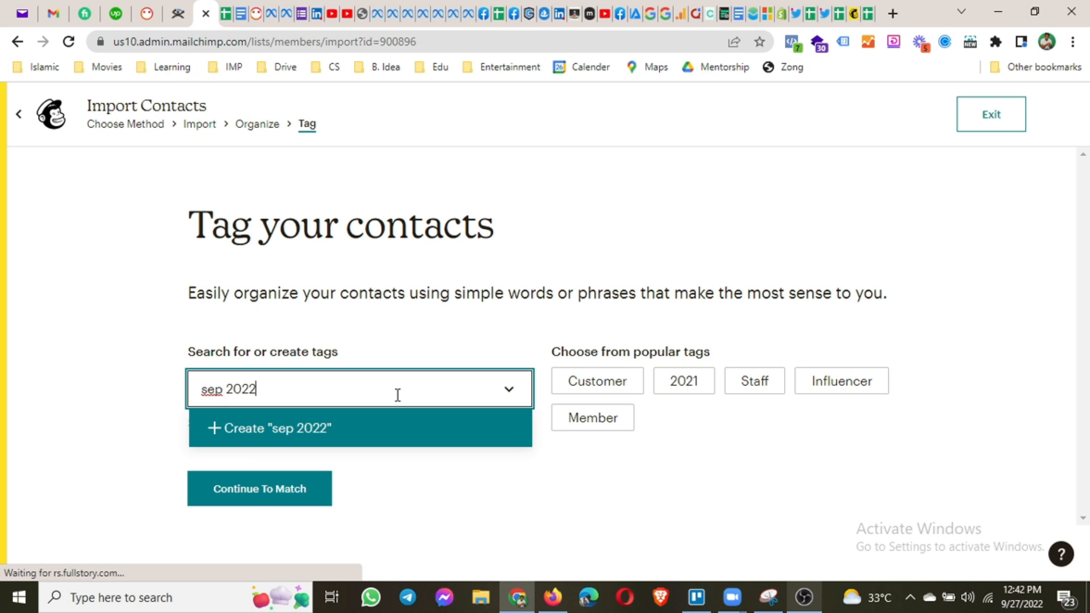
{"action": "key", "text": "Return"}
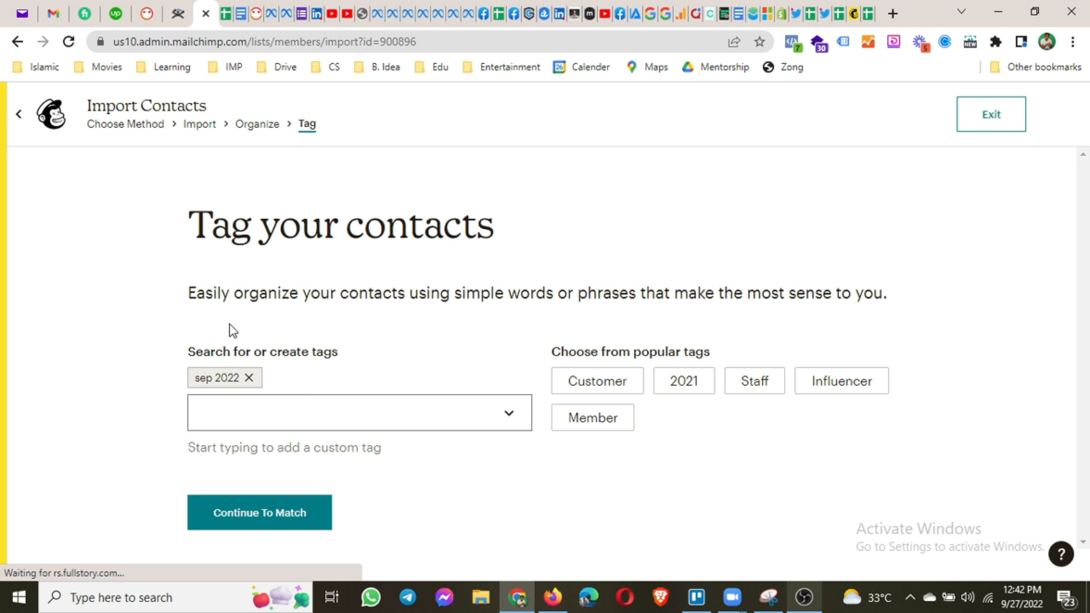
{"action": "left_click", "coordinate": [233, 427]}
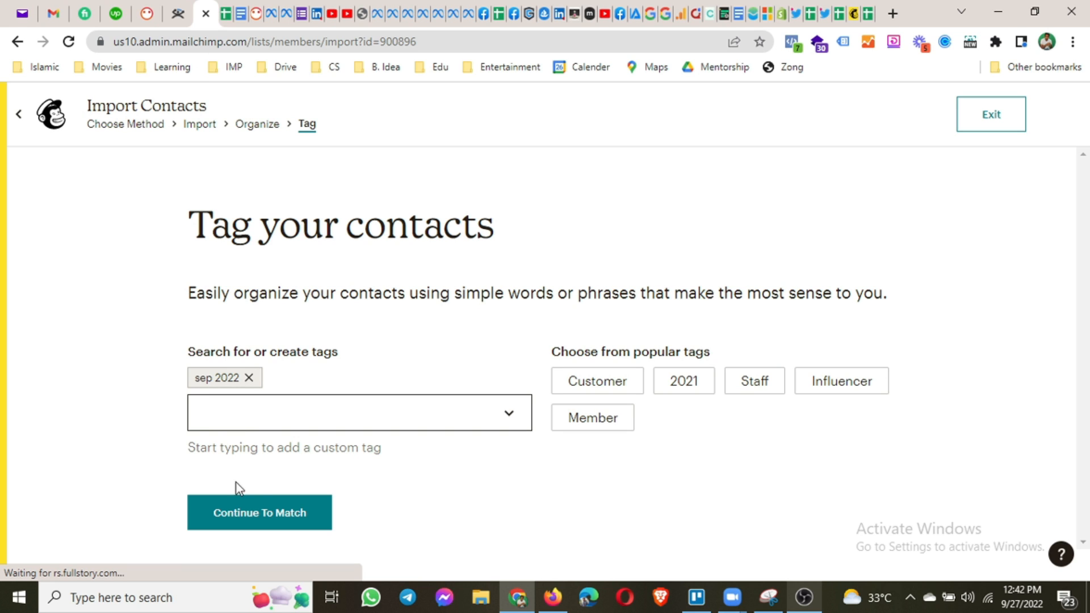
{"action": "left_click", "coordinate": [244, 526]}
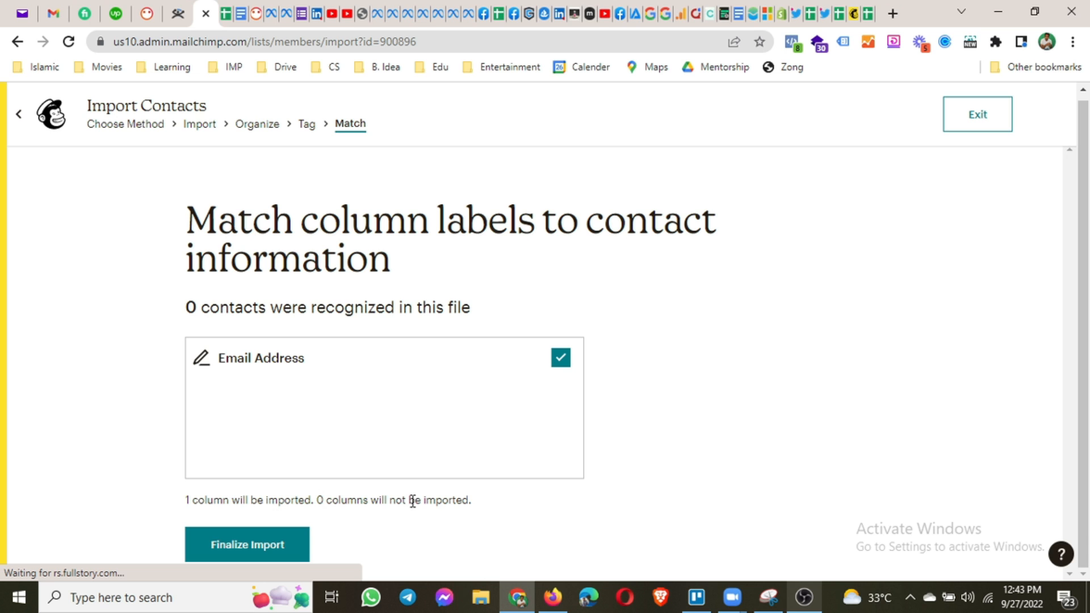
Finalize and complete the import into CentennialSol, then view its 1 subscribed contact.
{"action": "left_click", "coordinate": [237, 549]}
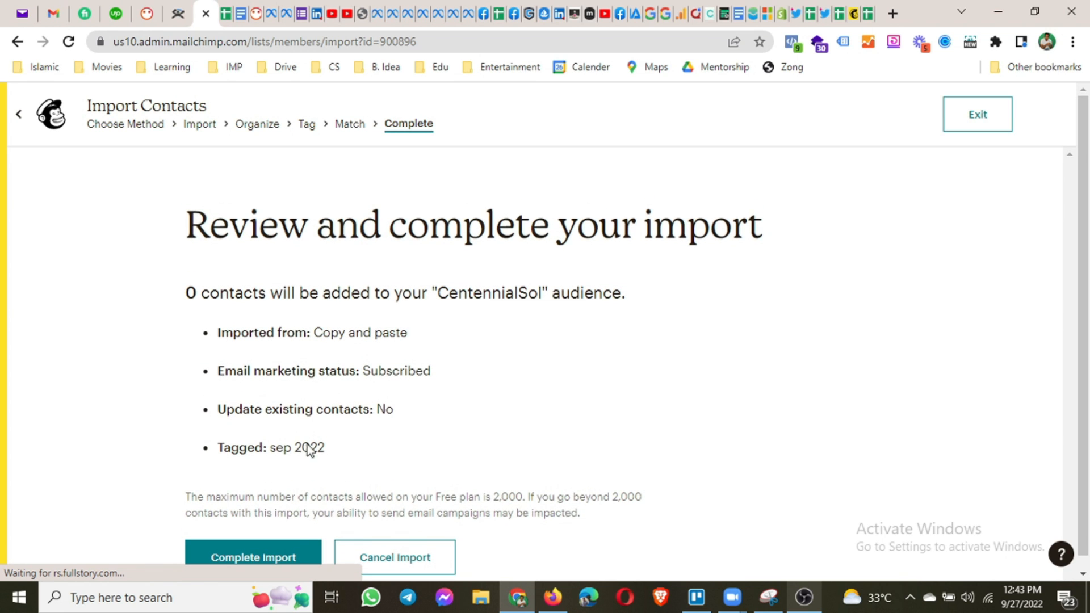
{"action": "left_click", "coordinate": [275, 558]}
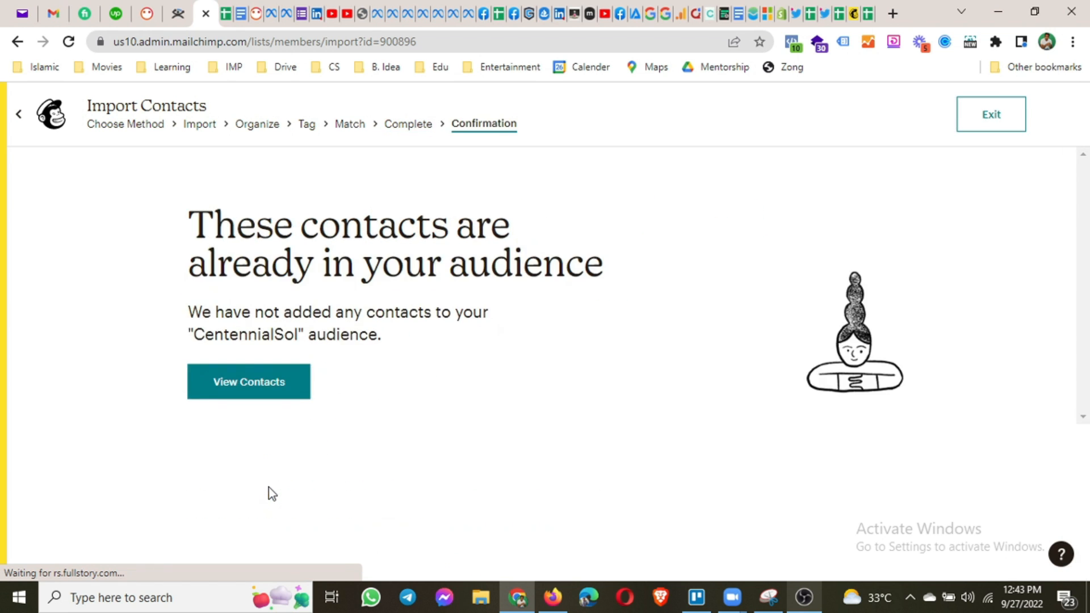
{"action": "left_click", "coordinate": [247, 392]}
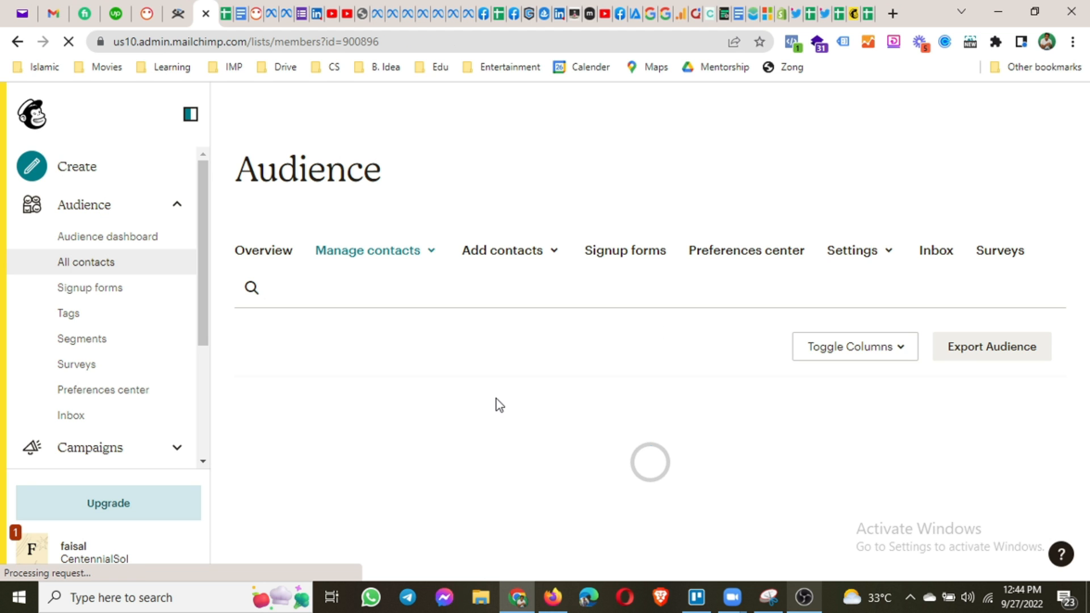
{"action": "scroll", "coordinate": [499, 405], "scroll_direction": "down", "scroll_amount": 3}
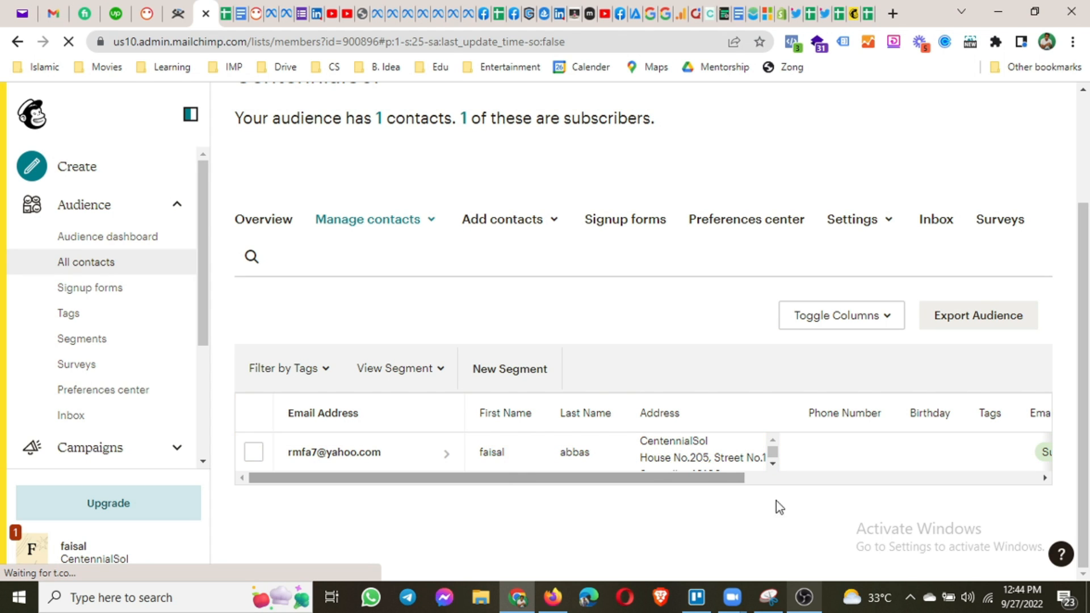
{"action": "scroll", "coordinate": [591, 462], "scroll_direction": "right", "scroll_amount": 5}
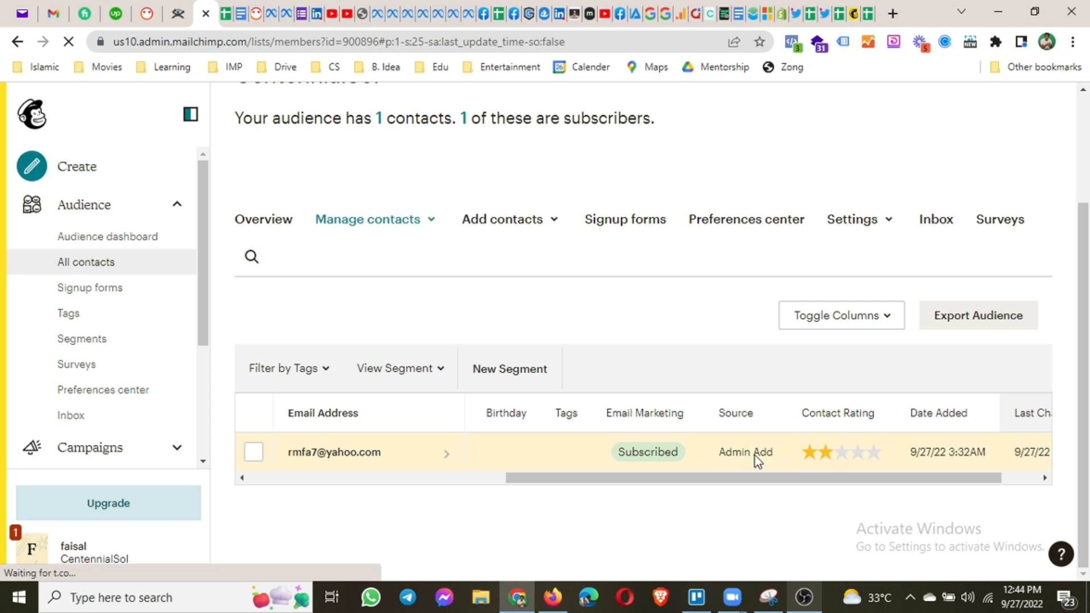
{"action": "scroll", "coordinate": [864, 484], "scroll_direction": "right", "scroll_amount": 2}
{"action": "left_click_drag", "start_coordinate": [923, 486], "coordinate": [940, 481]}
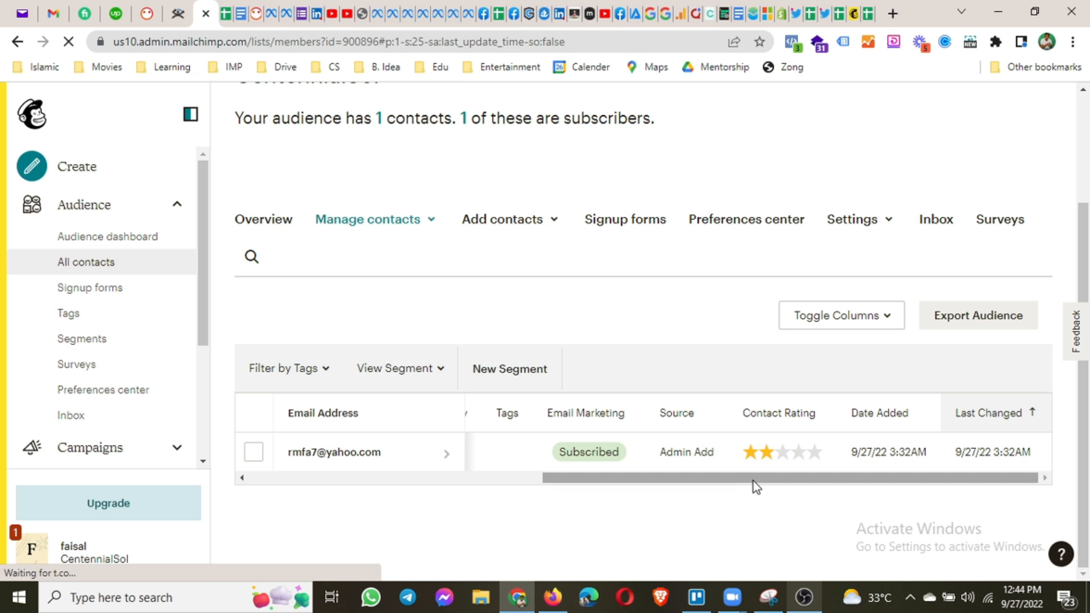
{"action": "left_click_drag", "start_coordinate": [707, 484], "coordinate": [784, 535]}
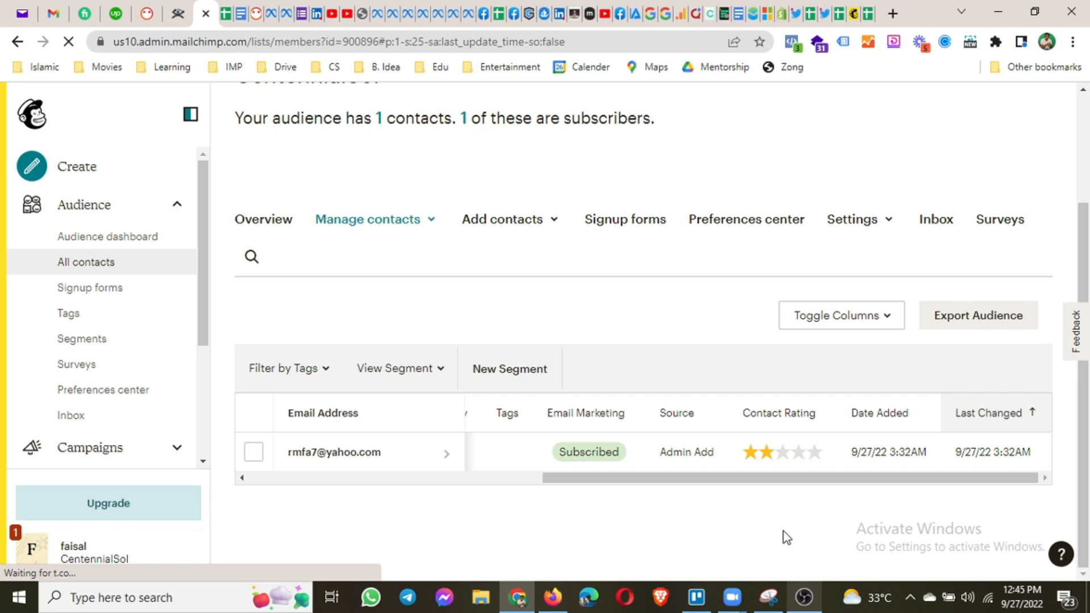
Return to the Audience dashboard and start adding contacts again.
{"action": "left_click", "coordinate": [108, 240]}
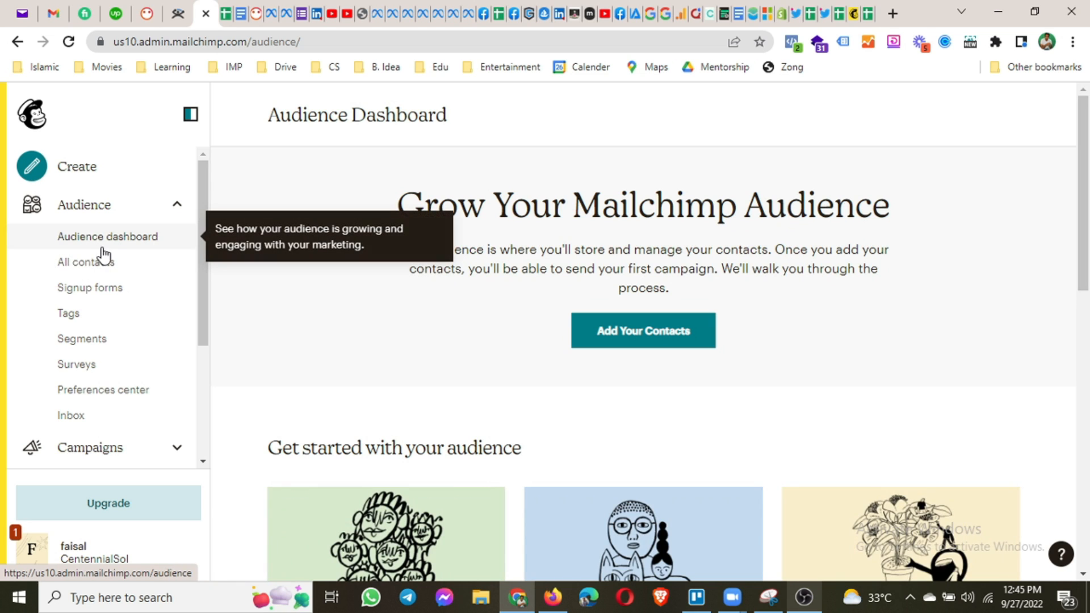
{"action": "left_click", "coordinate": [644, 330]}
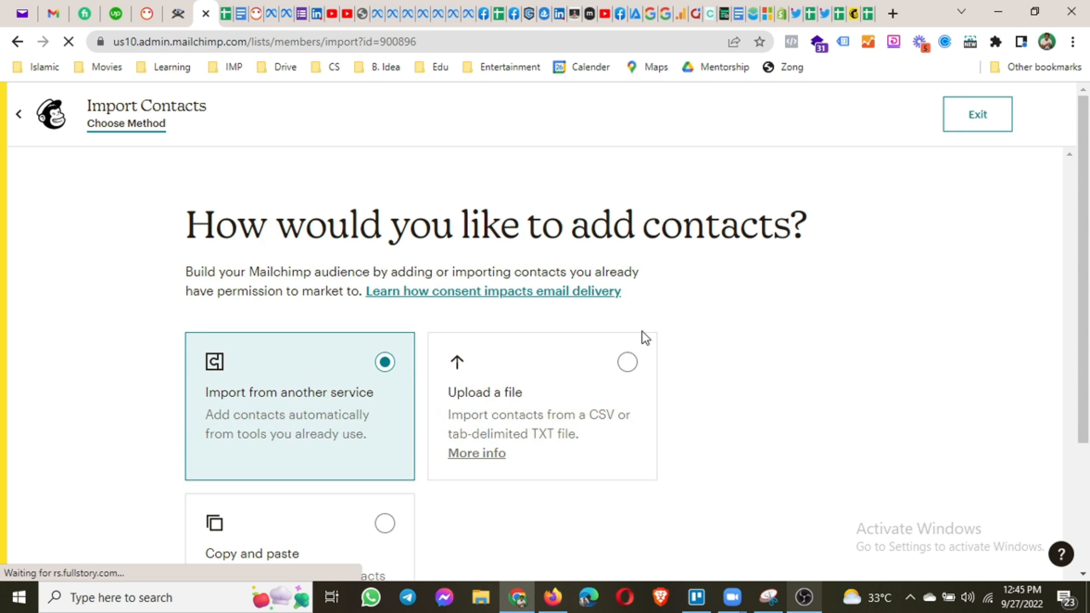
Choose Upload a file as the import method, continue, and switch to the other Mailchimp tab.
{"action": "left_click", "coordinate": [539, 361]}
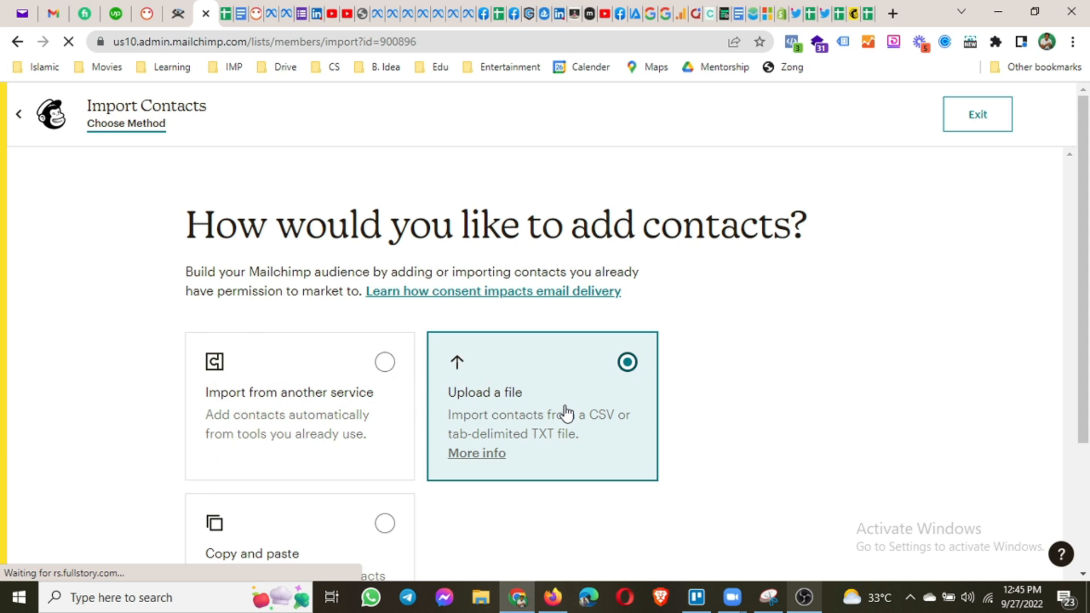
{"action": "scroll", "coordinate": [566, 413], "scroll_direction": "down", "scroll_amount": 1}
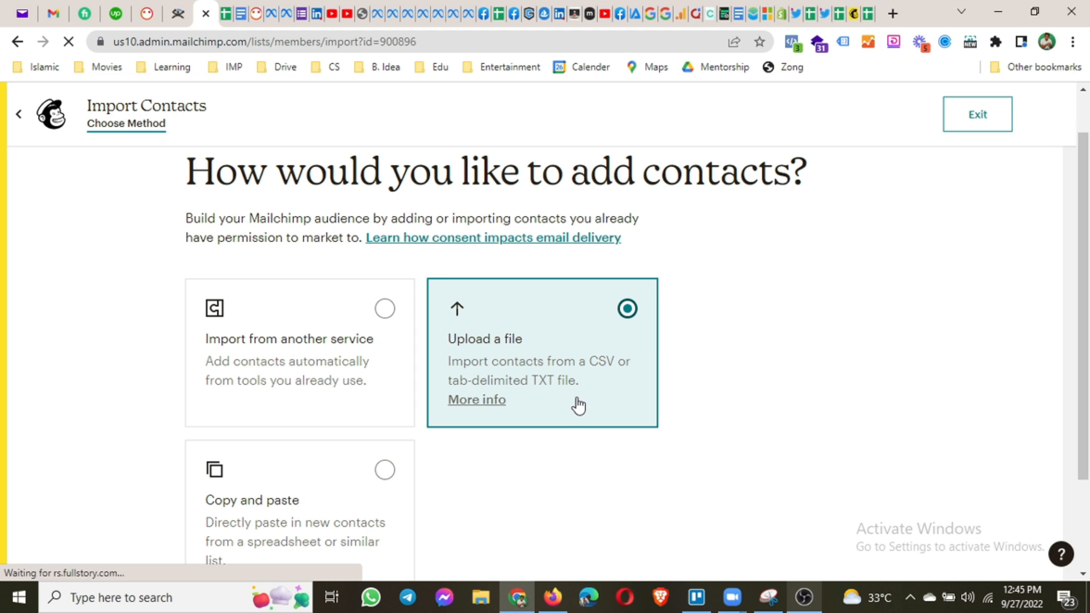
{"action": "scroll", "coordinate": [578, 406], "scroll_direction": "down", "scroll_amount": 2}
{"action": "left_click", "coordinate": [233, 544]}
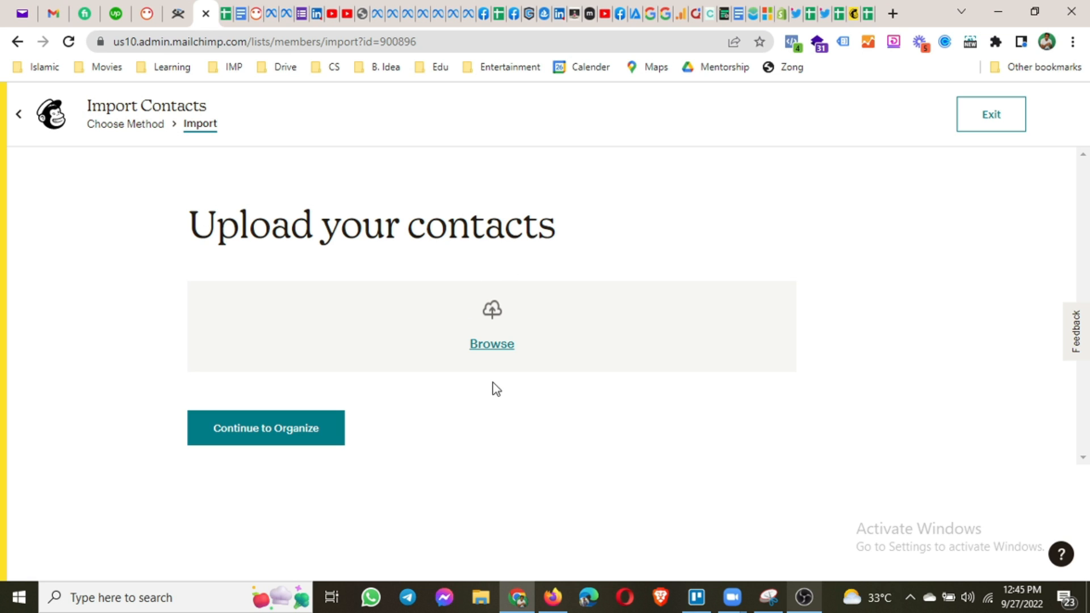
{"action": "left_click", "coordinate": [852, 14]}
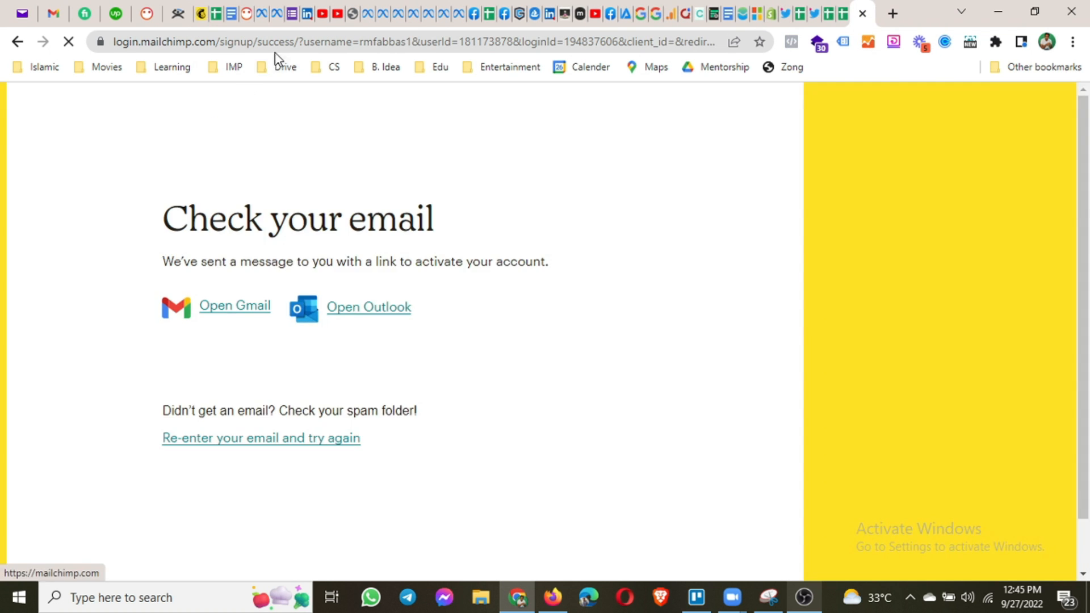
Navigate Chrome to sheets.google.com.
{"action": "left_click", "coordinate": [284, 45]}
{"action": "type", "text": "ex"}
{"action": "key", "text": "BackSpace"}
{"action": "key", "text": "BackSpace"}
{"action": "type", "text": "sheets.google.com"}
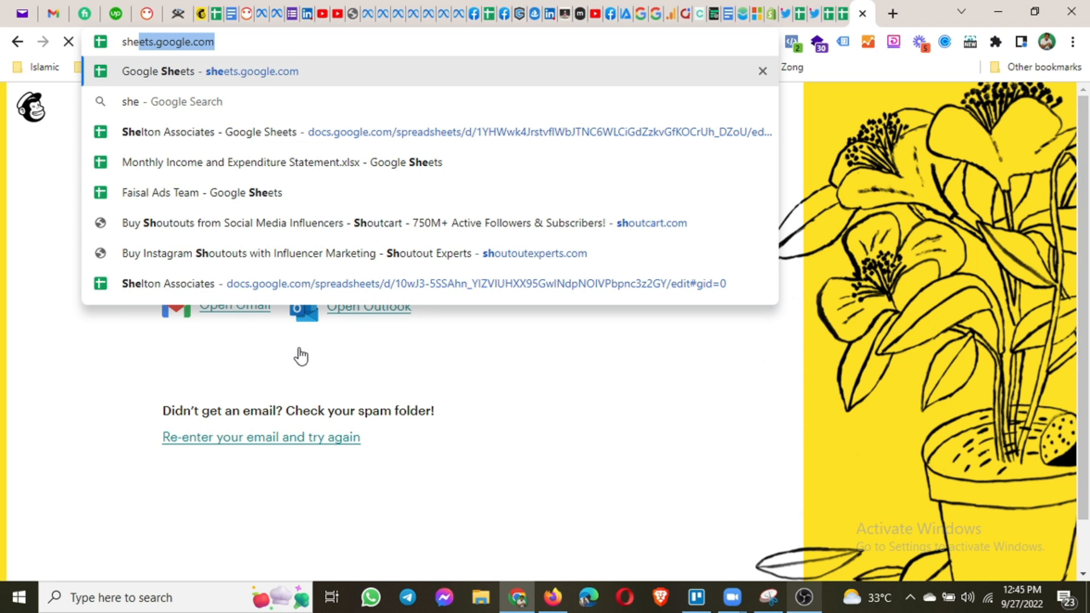
{"action": "key", "text": "Return"}
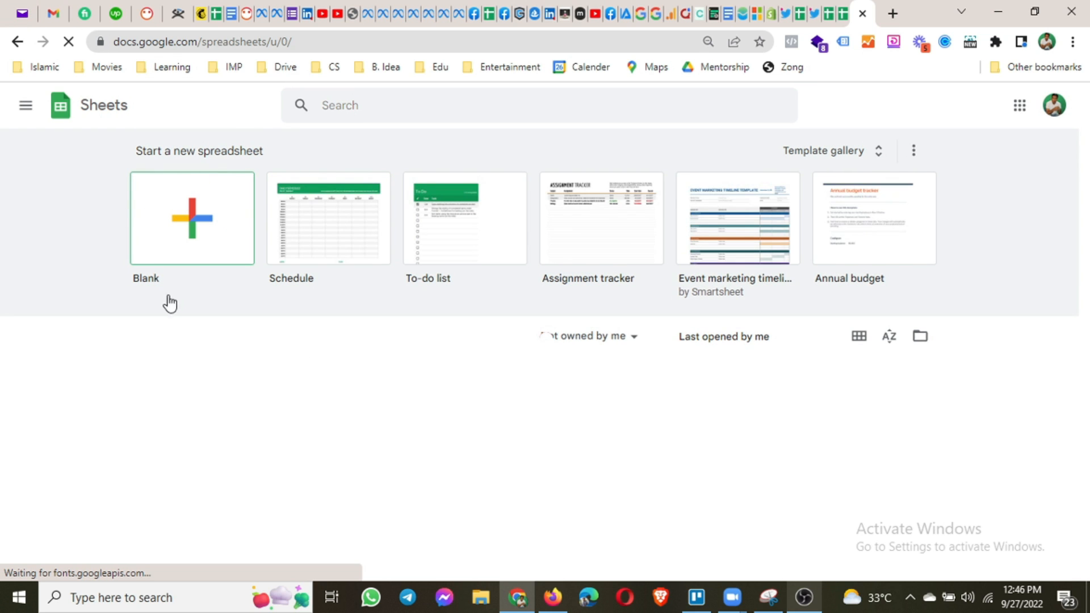
Create a blank spreadsheet with headers Email, First Name, Last Name, Address, Phone in A1–E1.
{"action": "left_click", "coordinate": [196, 230]}
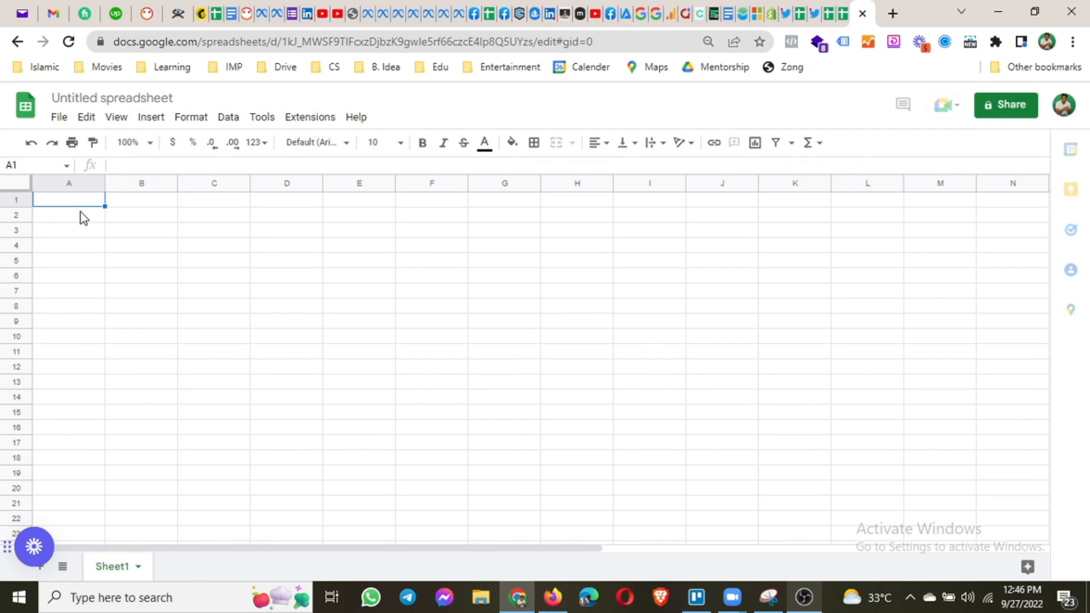
{"action": "type", "text": "Emai"}
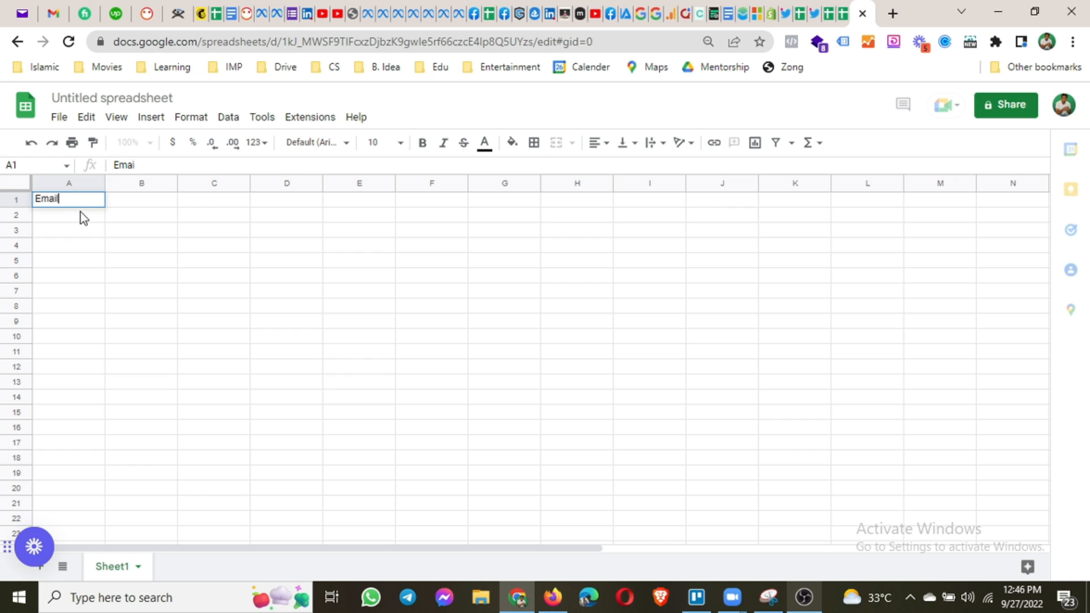
{"action": "key", "text": "Tab"}
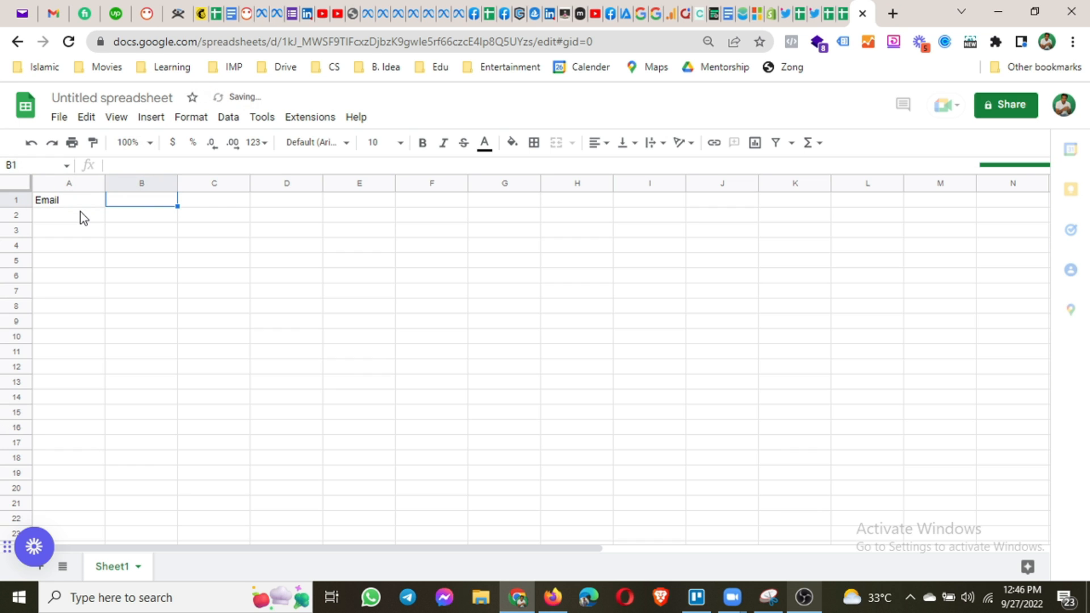
{"action": "type", "text": "First N"}
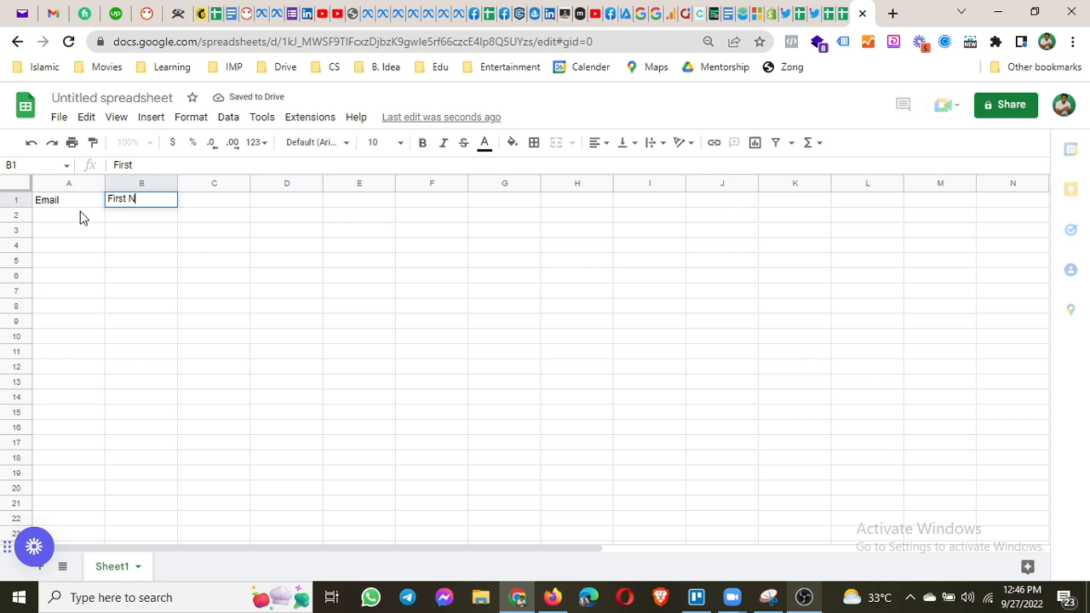
{"action": "type", "text": "ame"}
{"action": "key", "text": "Tab"}
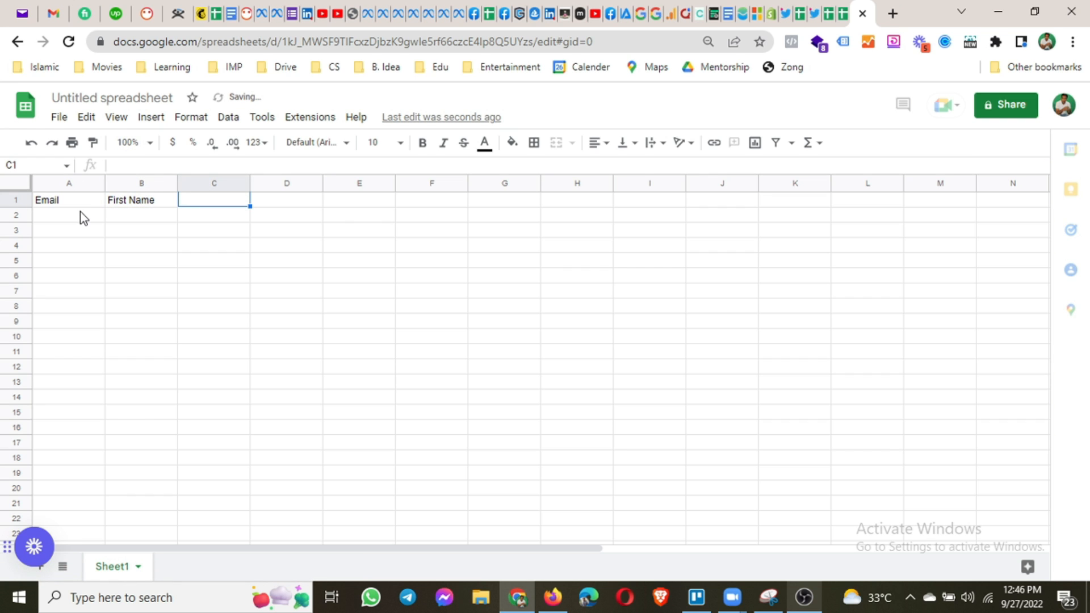
{"action": "type", "text": "Last Name"}
{"action": "key", "text": "Tab"}
{"action": "type", "text": "Add"}
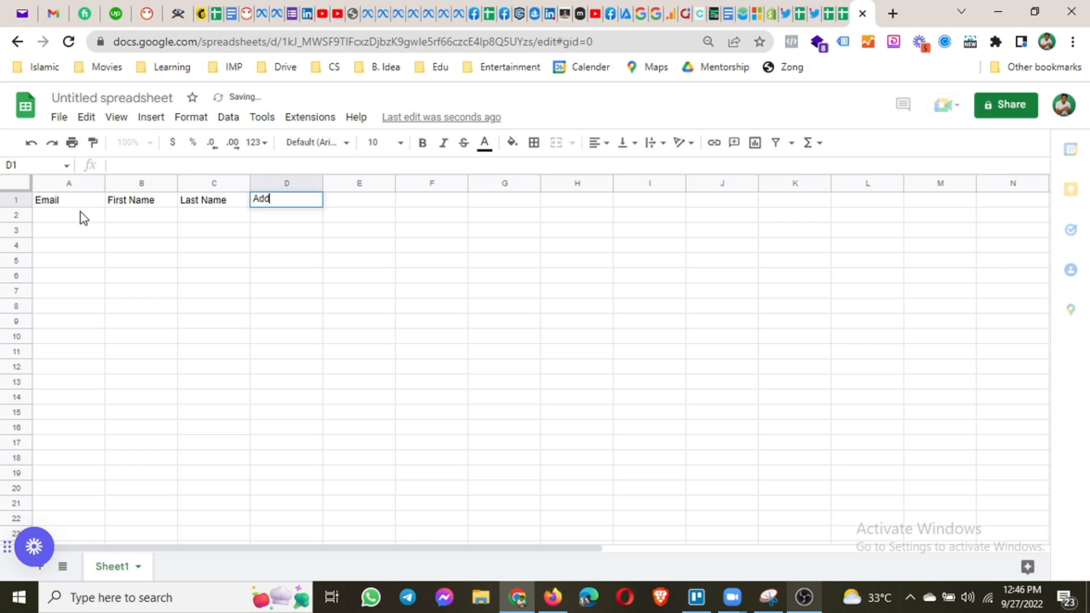
{"action": "type", "text": "ress"}
{"action": "key", "text": "Tab"}
{"action": "type", "text": "Phone"}
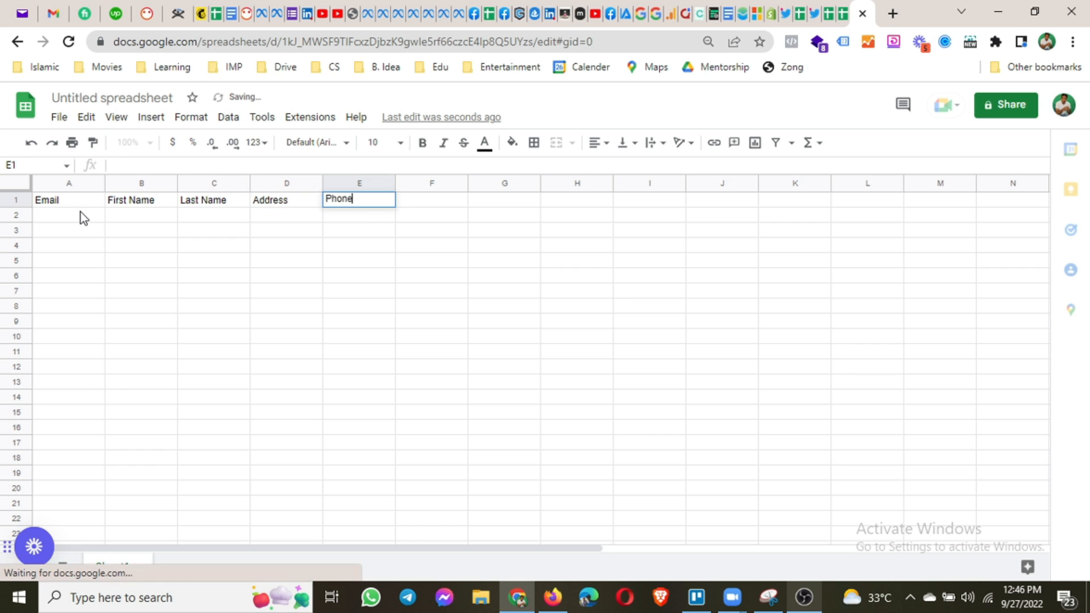
{"action": "key", "text": "Tab"}
Add the headers Zip, State and Country in F1–H1.
{"action": "type", "text": "Zip"}
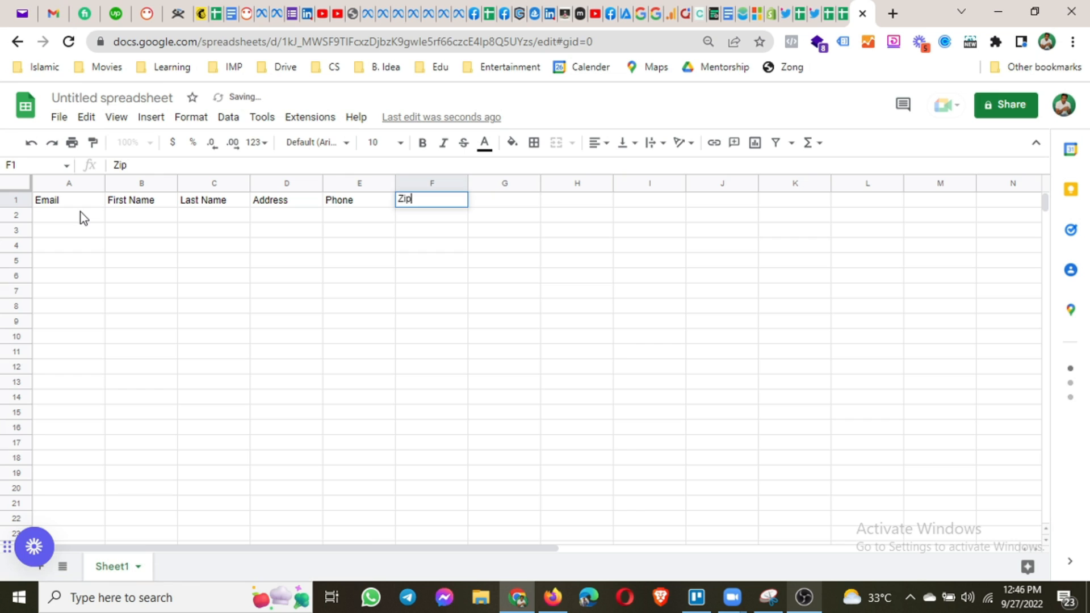
{"action": "key", "text": "Tab"}
{"action": "type", "text": "Sa"}
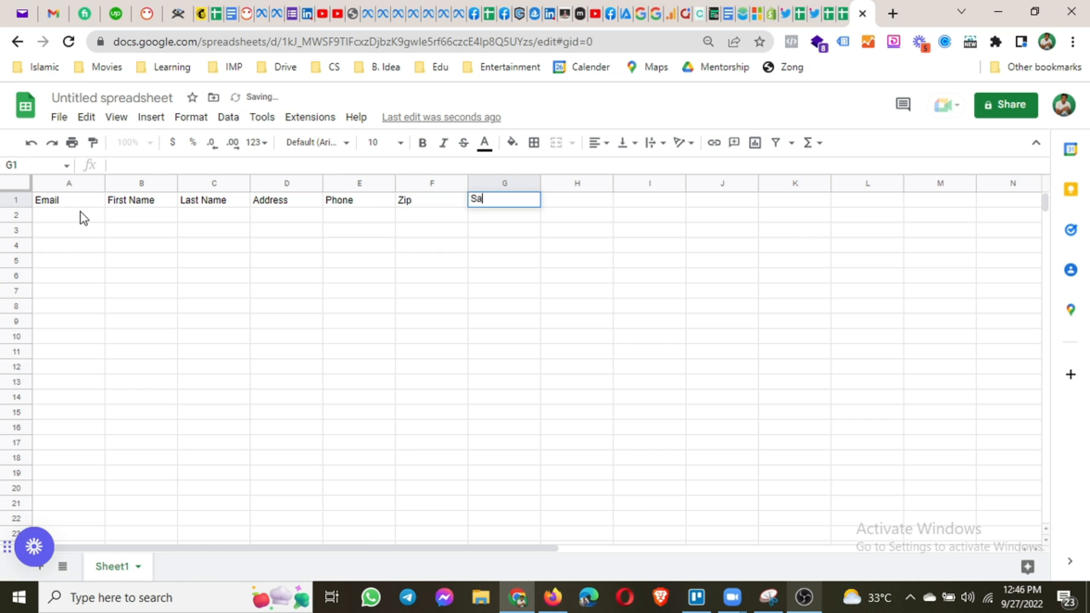
{"action": "type", "text": "le"}
{"action": "key", "text": "BackSpace"}
{"action": "key", "text": "BackSpace"}
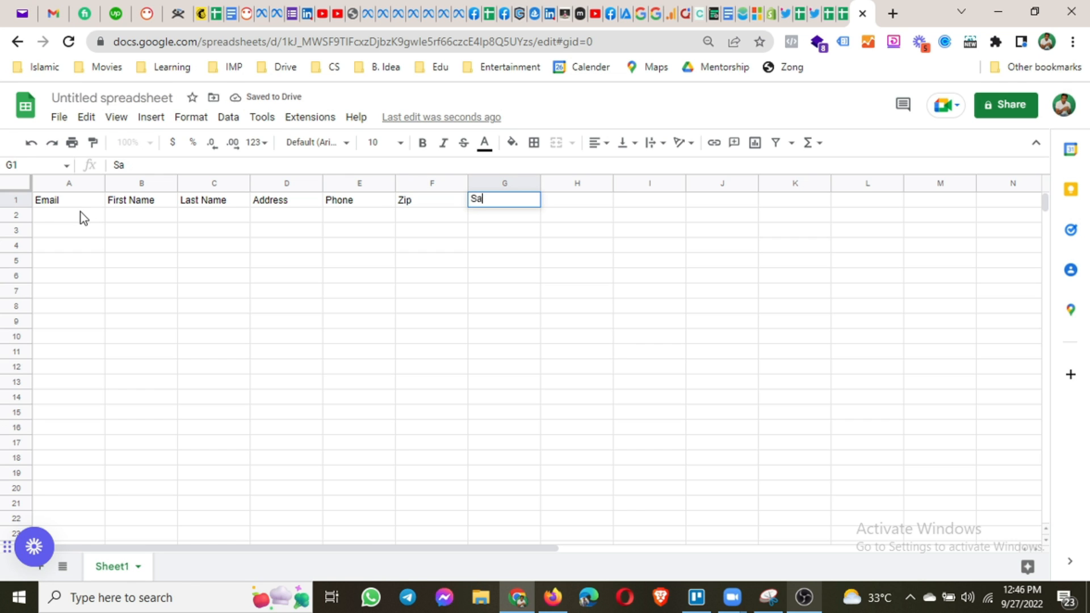
{"action": "key", "text": "BackSpace"}
{"action": "type", "text": "tate"}
{"action": "key", "text": "Tab"}
{"action": "type", "text": "Country"}
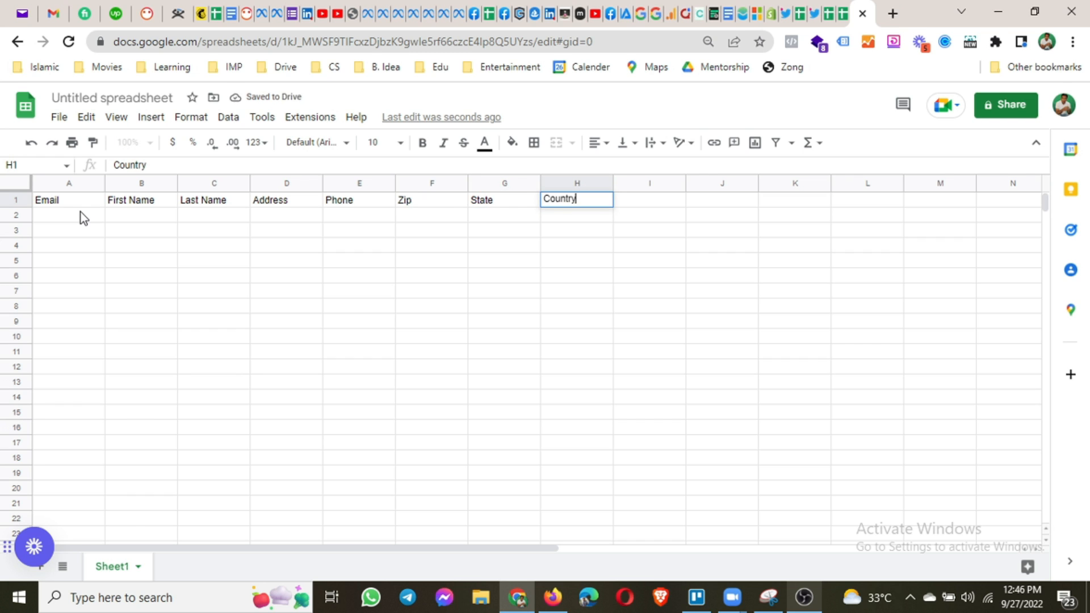
{"action": "key", "text": "Return"}
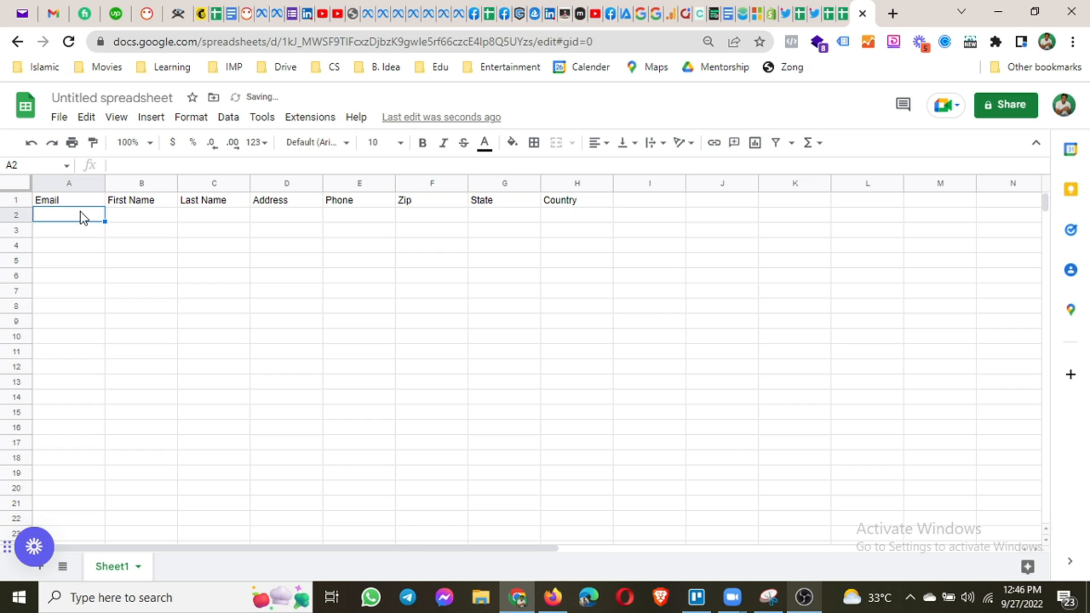
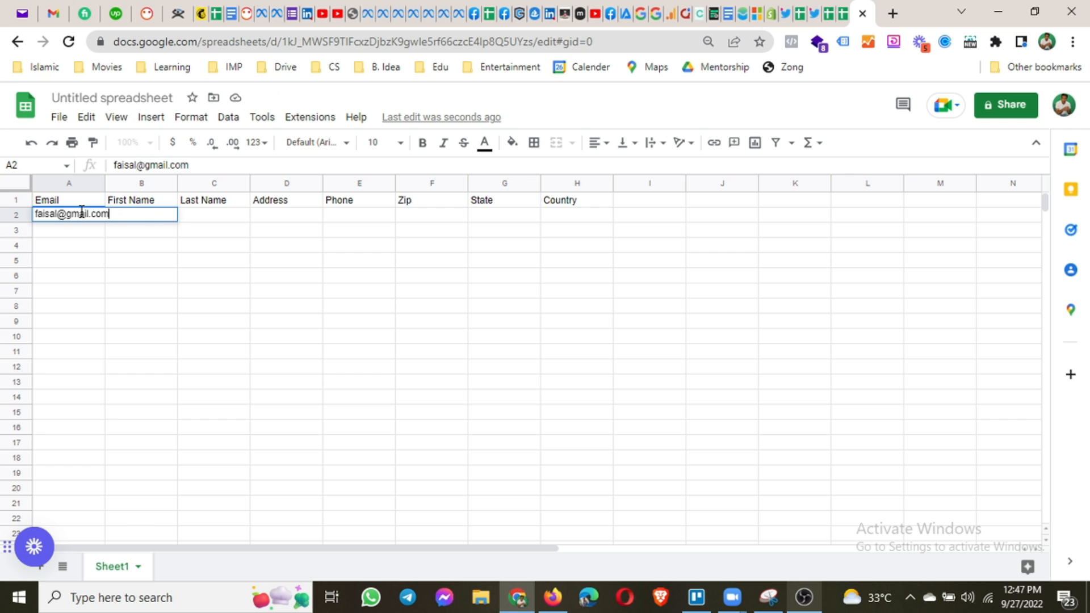
Fill row 2 with the first contact's email, corrected first name and last name.
{"action": "key", "text": "Tab"}
{"action": "type", "text": "F"}
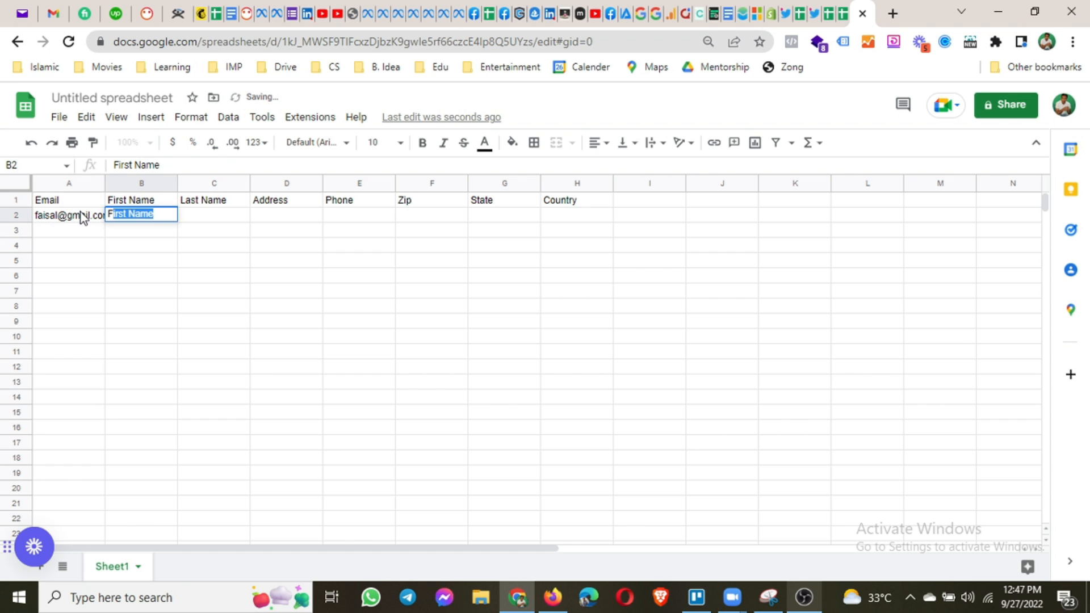
{"action": "type", "text": "aisal"}
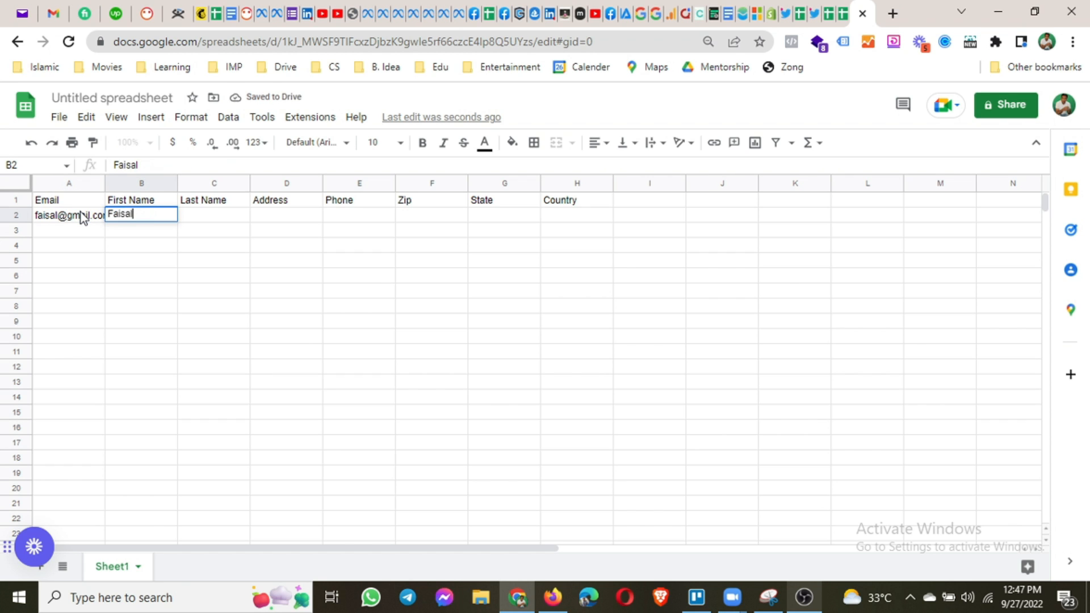
{"action": "key", "text": "Tab"}
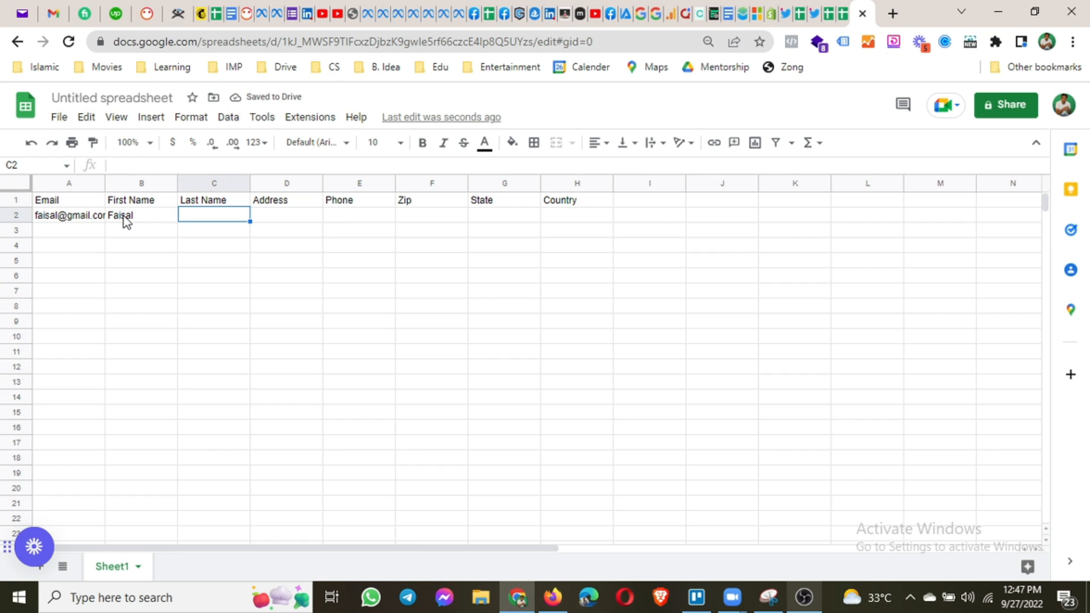
{"action": "left_click", "coordinate": [126, 221]}
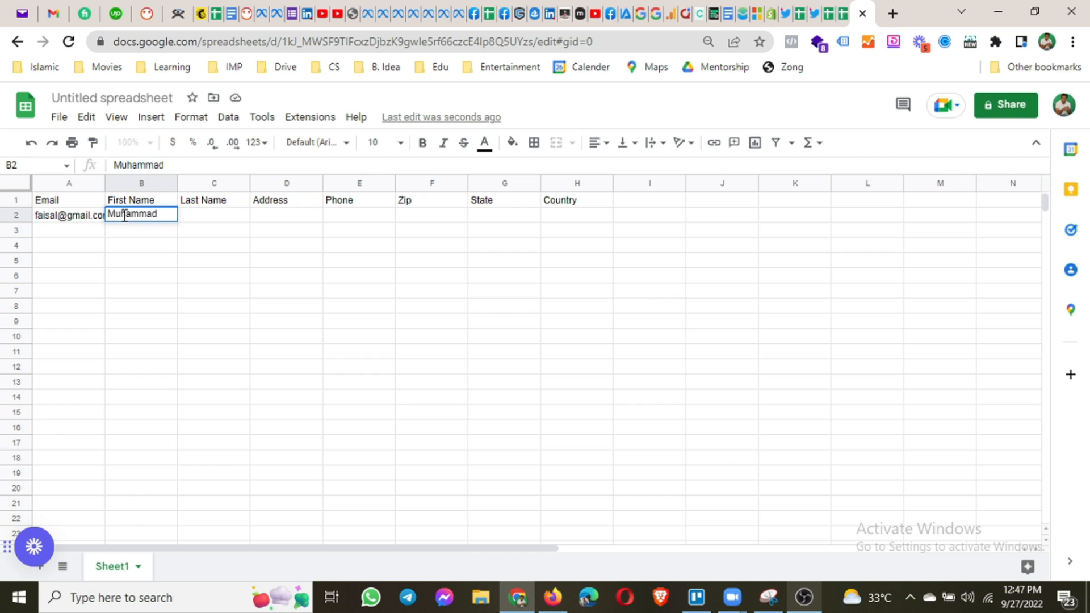
{"action": "key", "text": "Tab"}
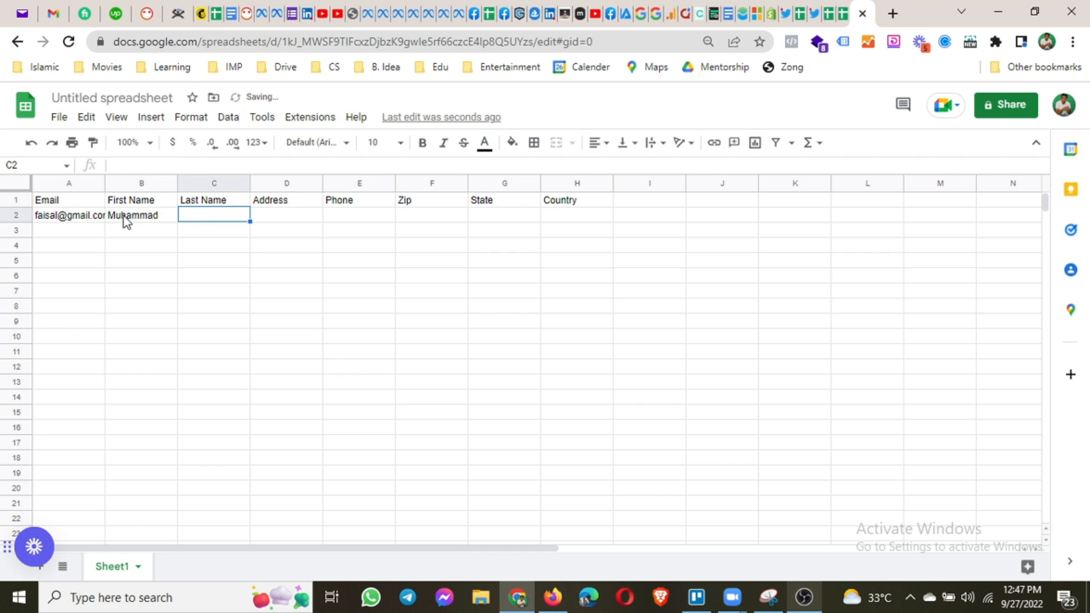
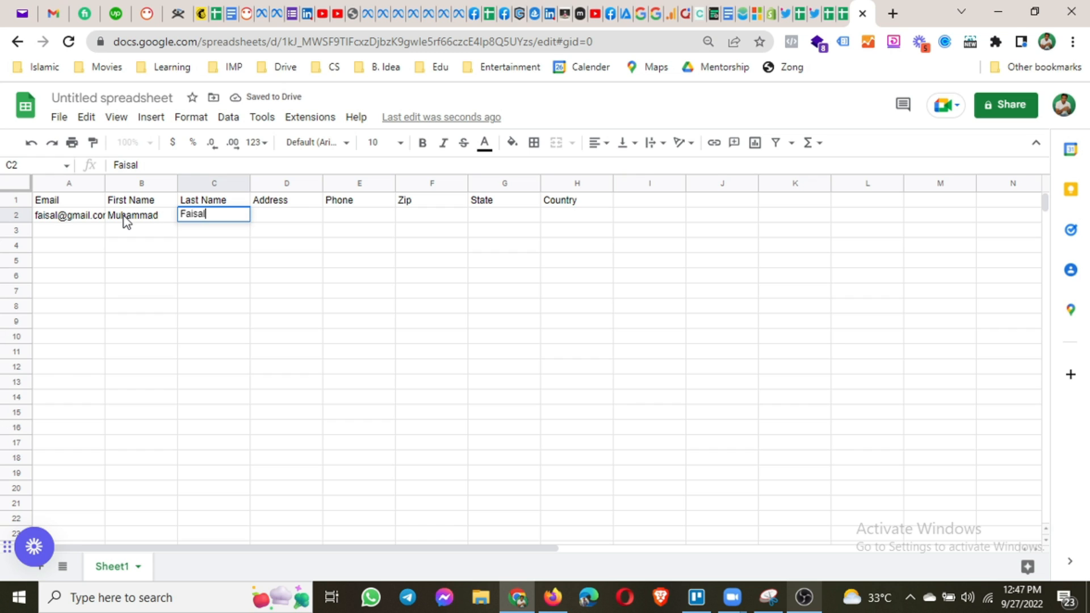
{"action": "key", "text": "Tab"}
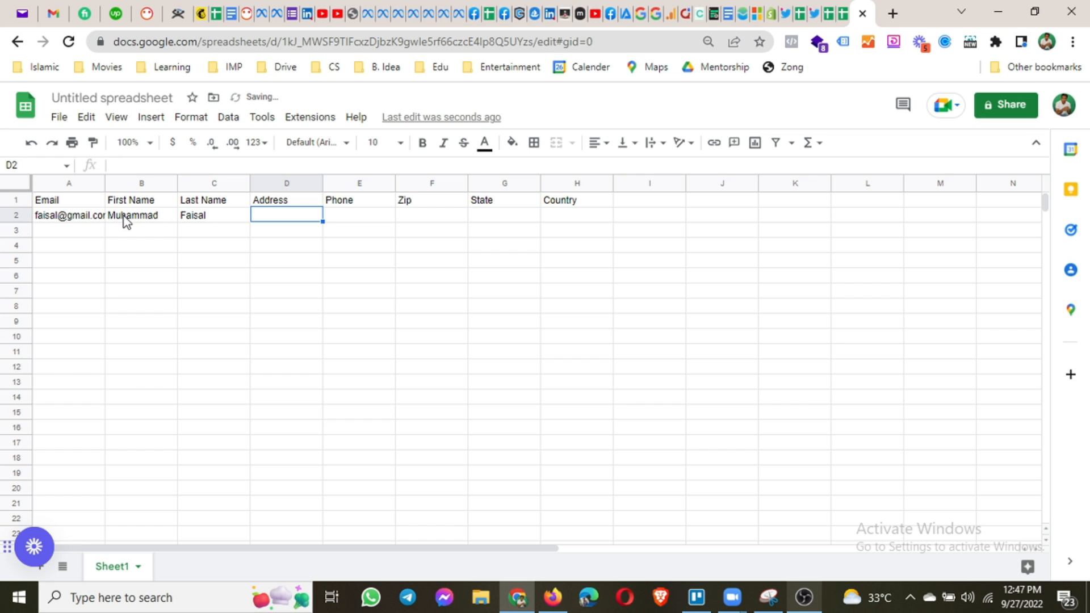
Fill row 3 with the second contact's email, first name and last name.
{"action": "key", "text": "Return"}
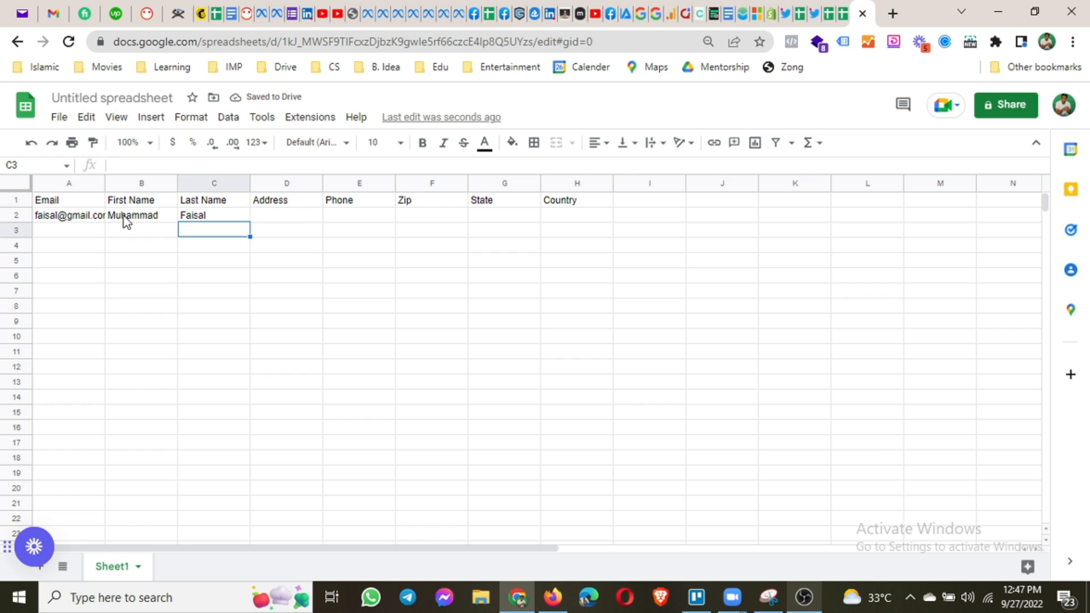
{"action": "key", "text": "Left"}
{"action": "key", "text": "Left"}
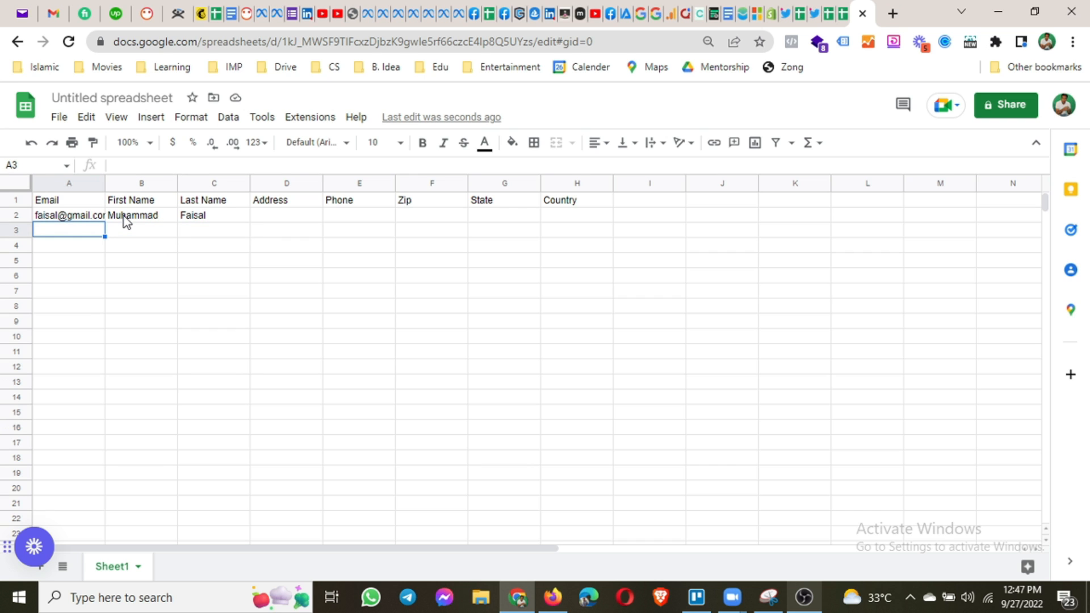
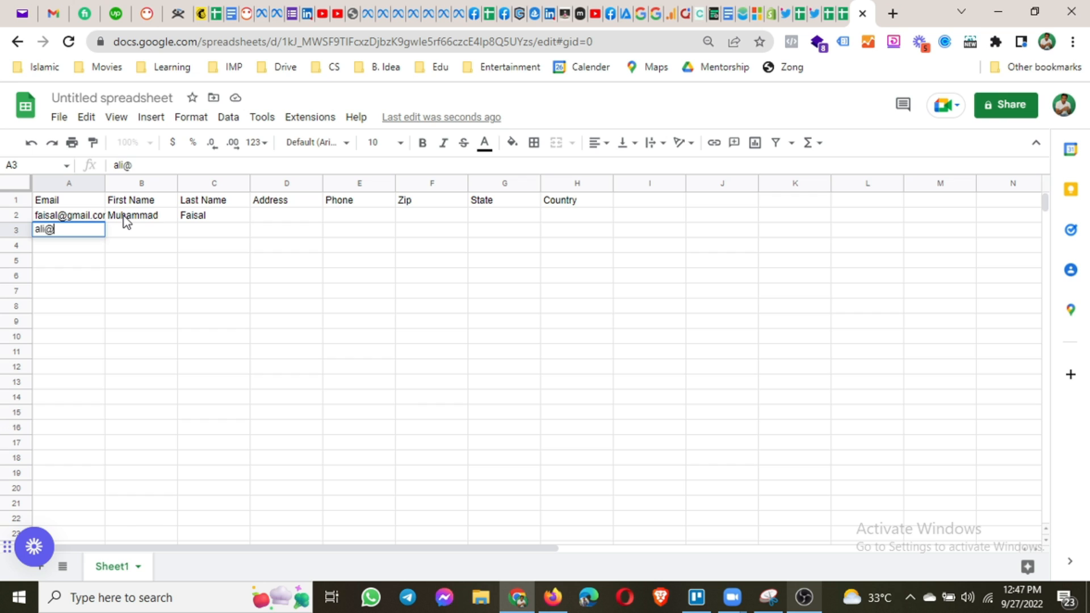
{"action": "key", "text": "Tab"}
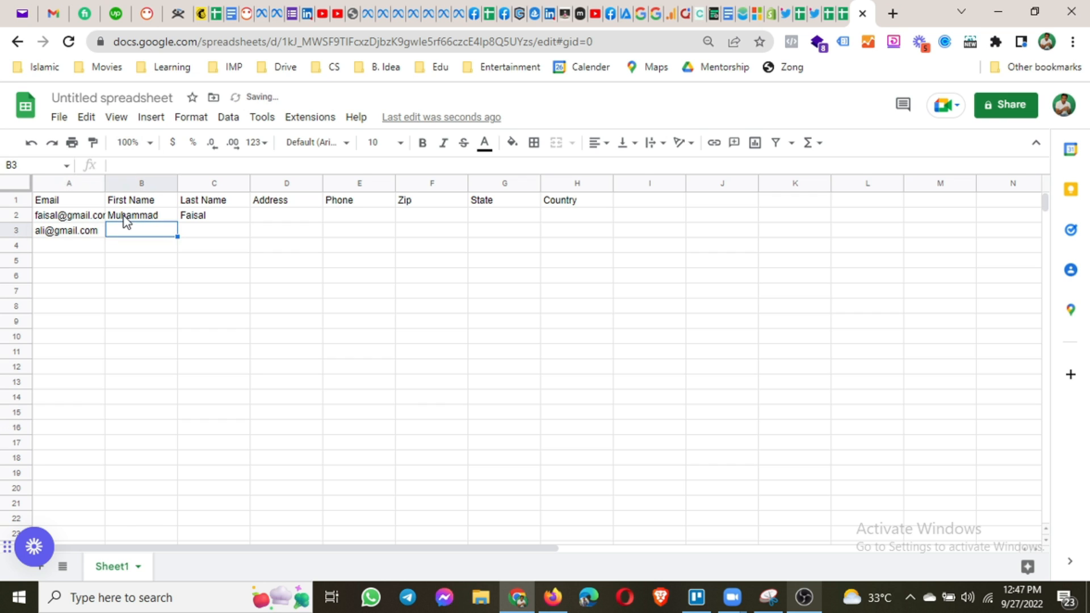
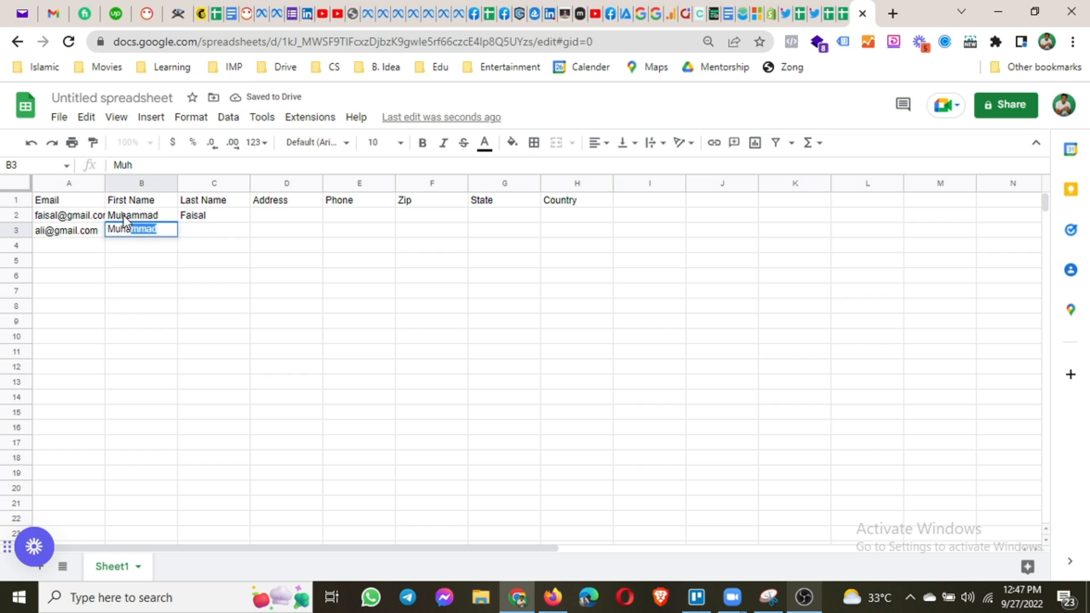
{"action": "key", "text": "Tab"}
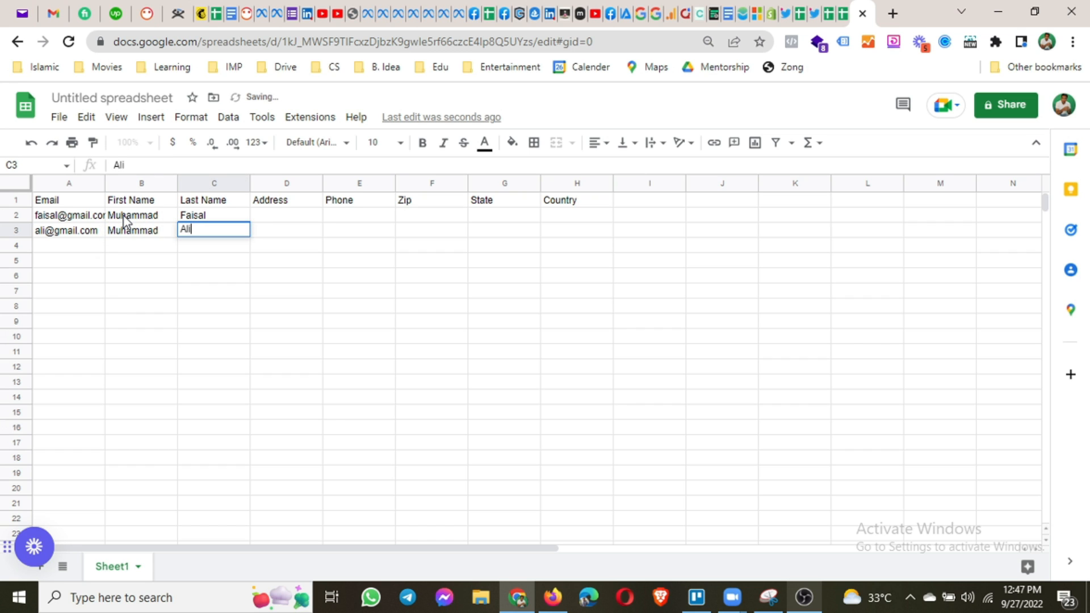
{"action": "key", "text": "Return"}
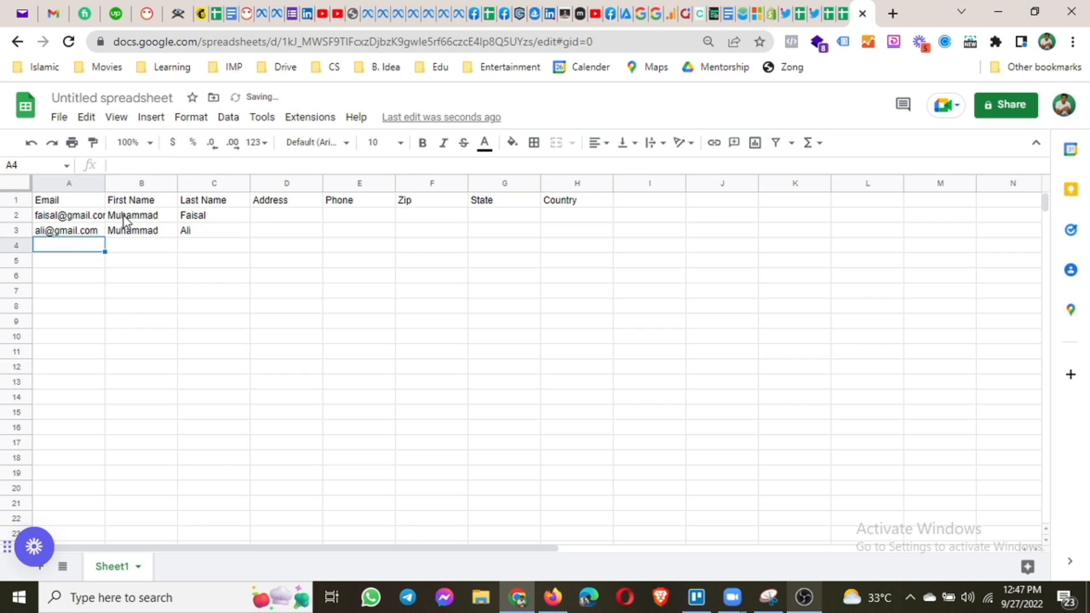
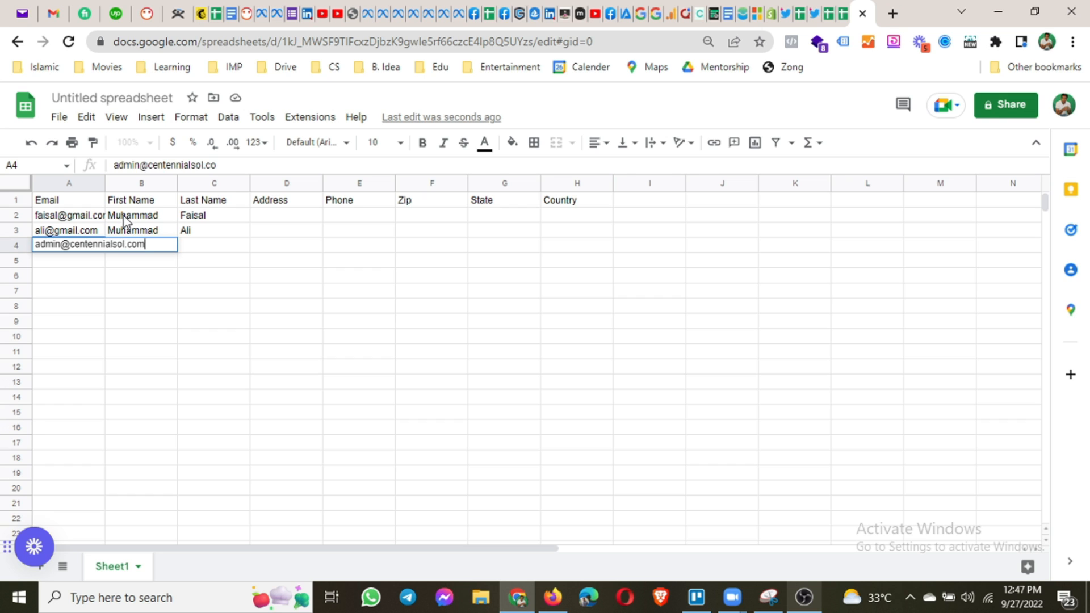
Fill row 4 with the third contact's email, first name and last name.
{"action": "key", "text": "Tab"}
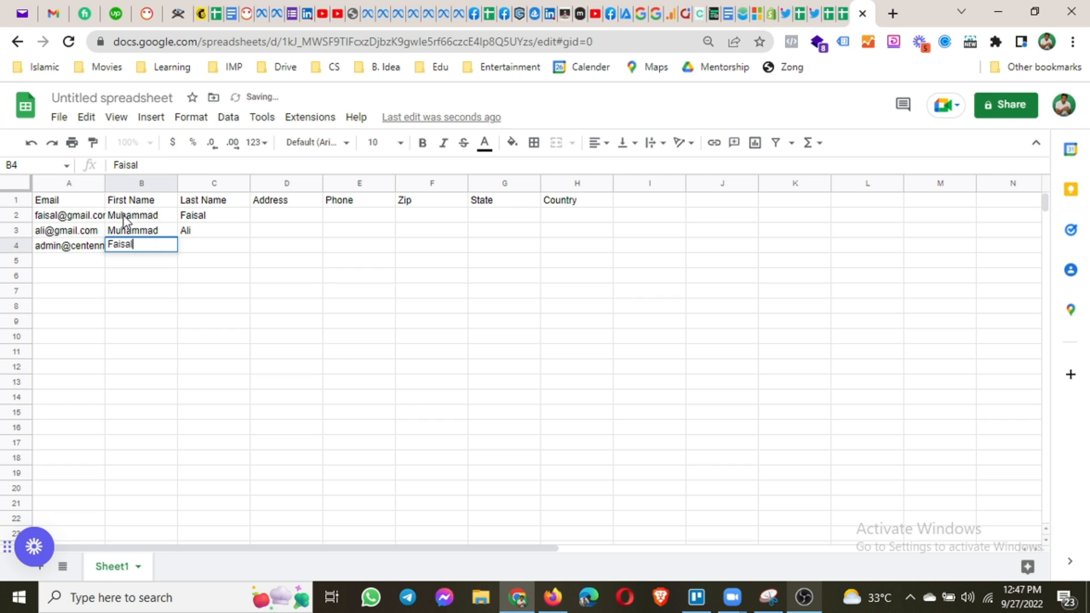
{"action": "key", "text": "Tab"}
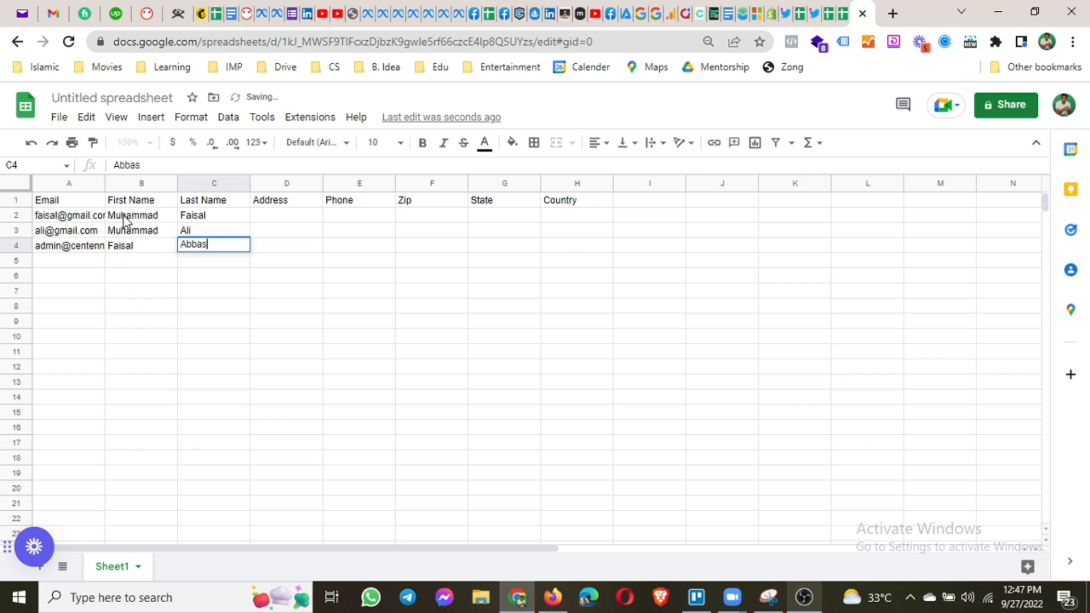
{"action": "key", "text": "Return"}
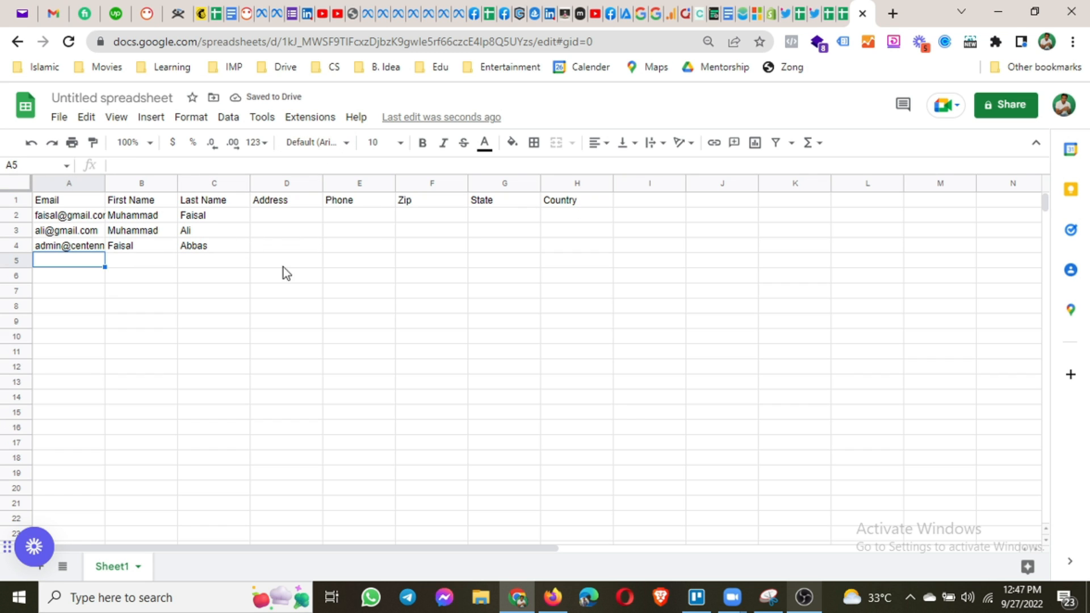
Rename the spreadsheet to 'Test Emails'.
{"action": "left_click", "coordinate": [90, 98]}
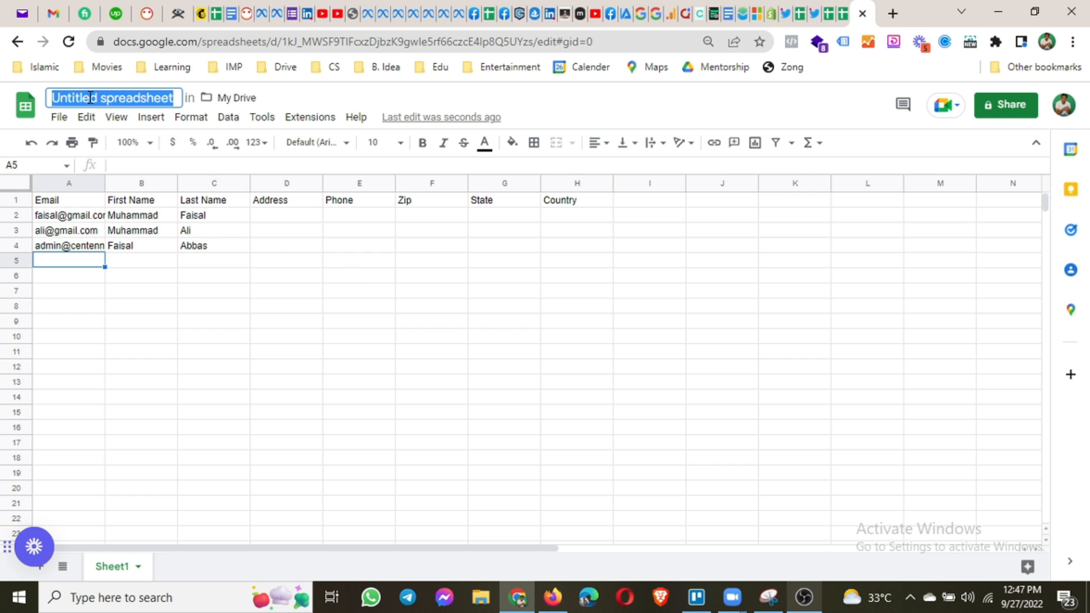
{"action": "type", "text": "Test E"}
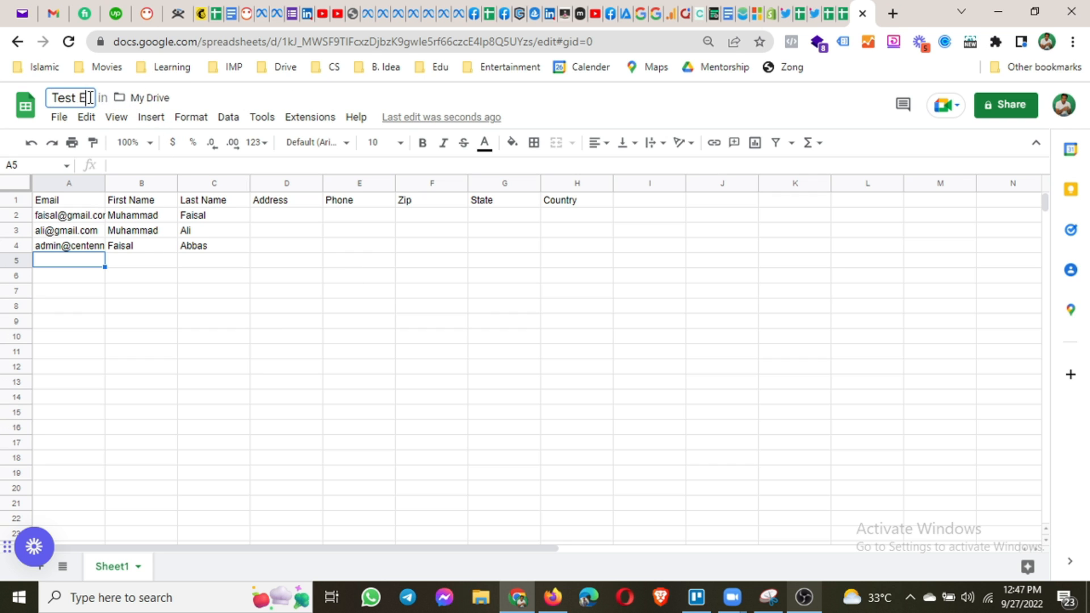
{"action": "type", "text": "mails"}
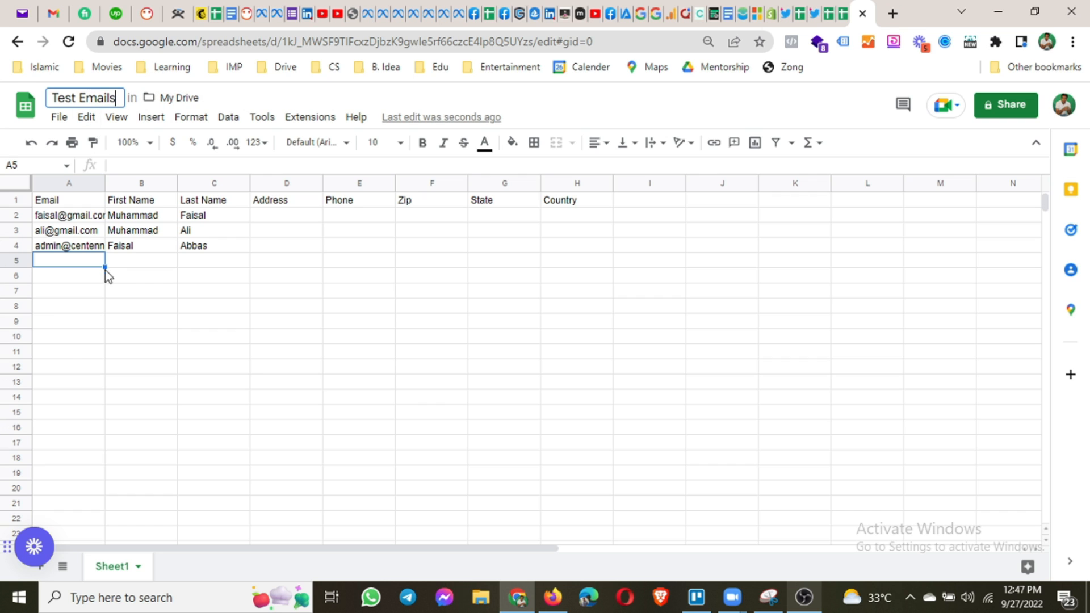
{"action": "key", "text": "Return"}
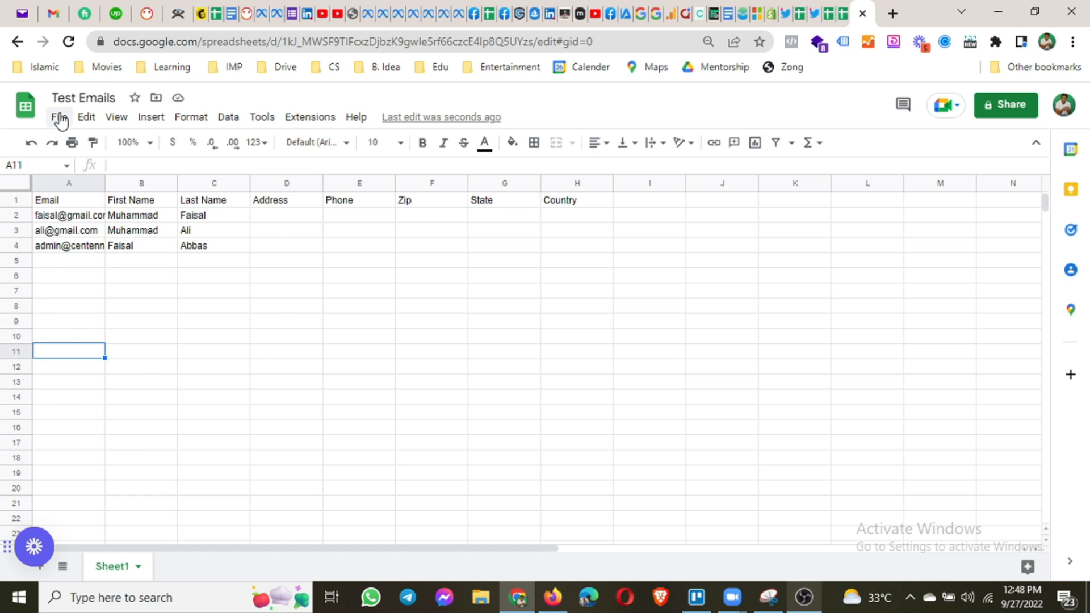
Download the sheet as Comma Separated Values, Test Emails - Sheet1.csv.
{"action": "left_click", "coordinate": [59, 117]}
{"action": "mouse_move", "coordinate": [214, 307]}
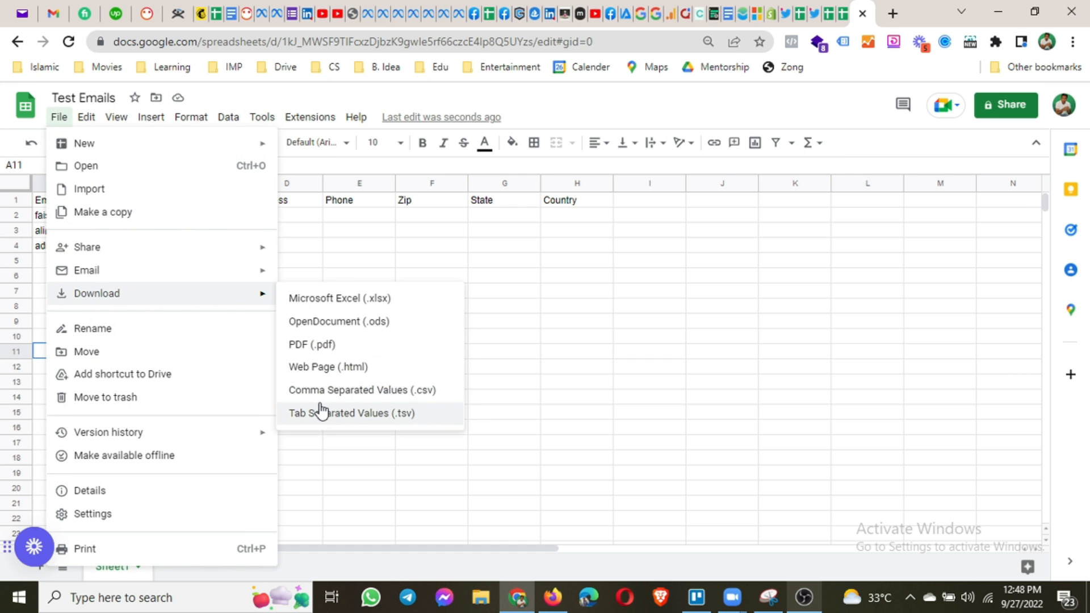
{"action": "left_click", "coordinate": [408, 394]}
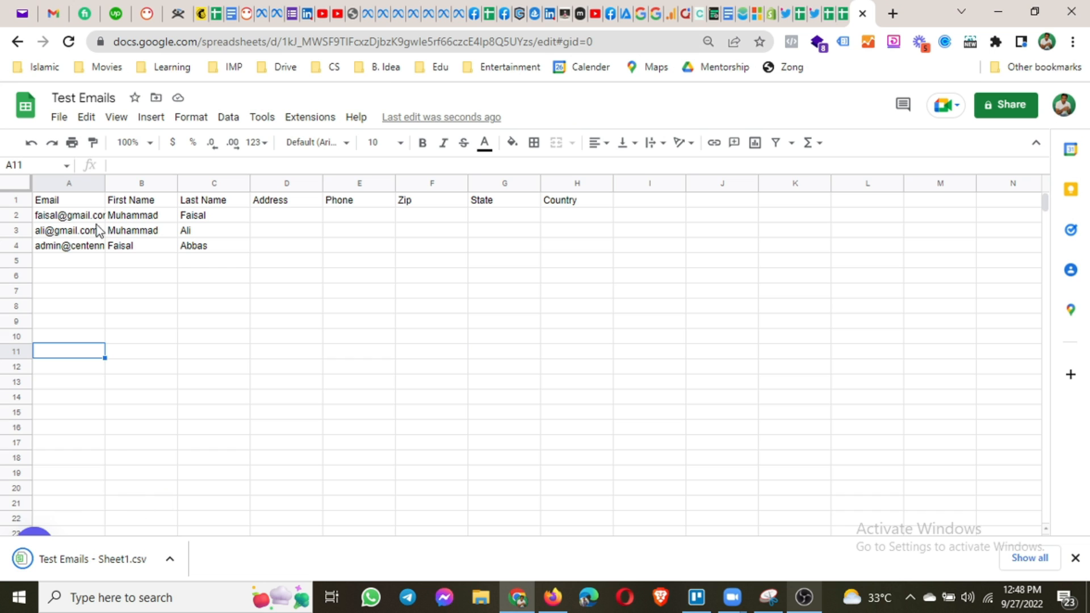
{"action": "left_click", "coordinate": [199, 10]}
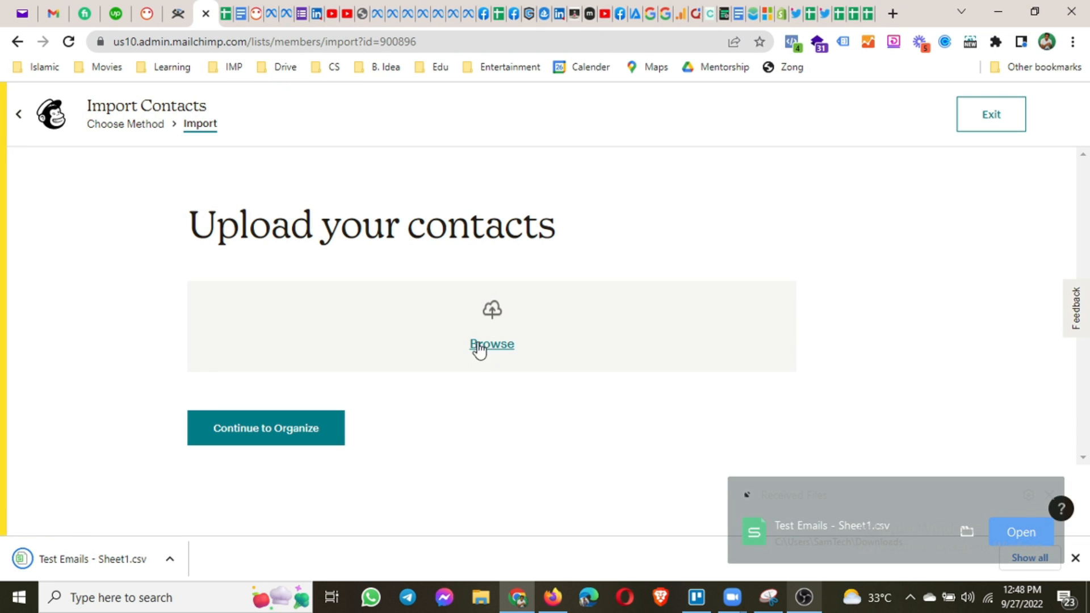
Upload Test Emails - Sheet1.csv from Downloads and continue to Organize your contacts.
{"action": "left_click", "coordinate": [488, 346]}
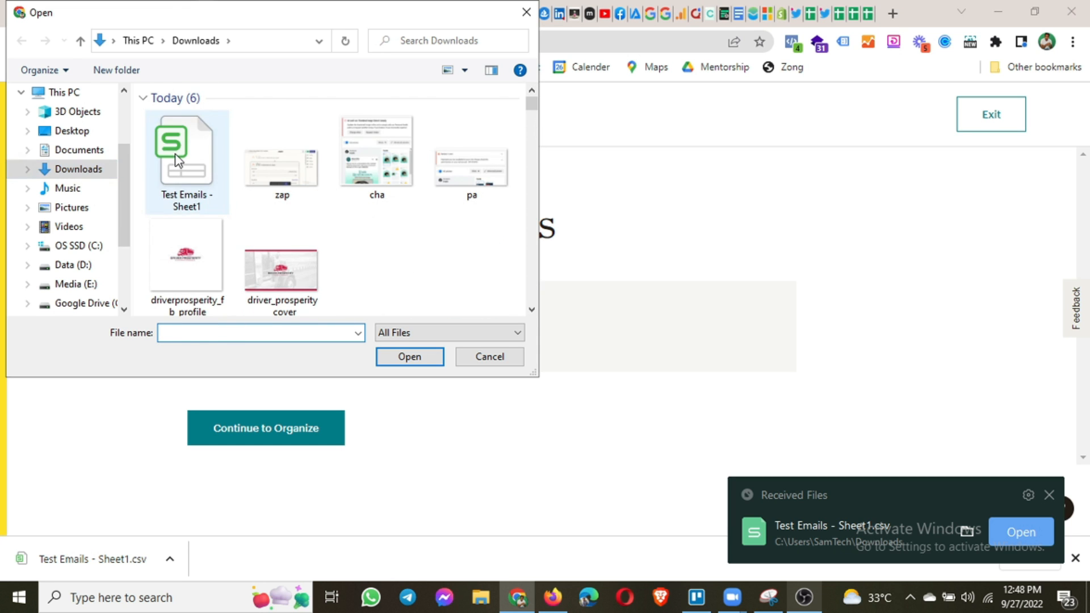
{"action": "double_click", "coordinate": [179, 161]}
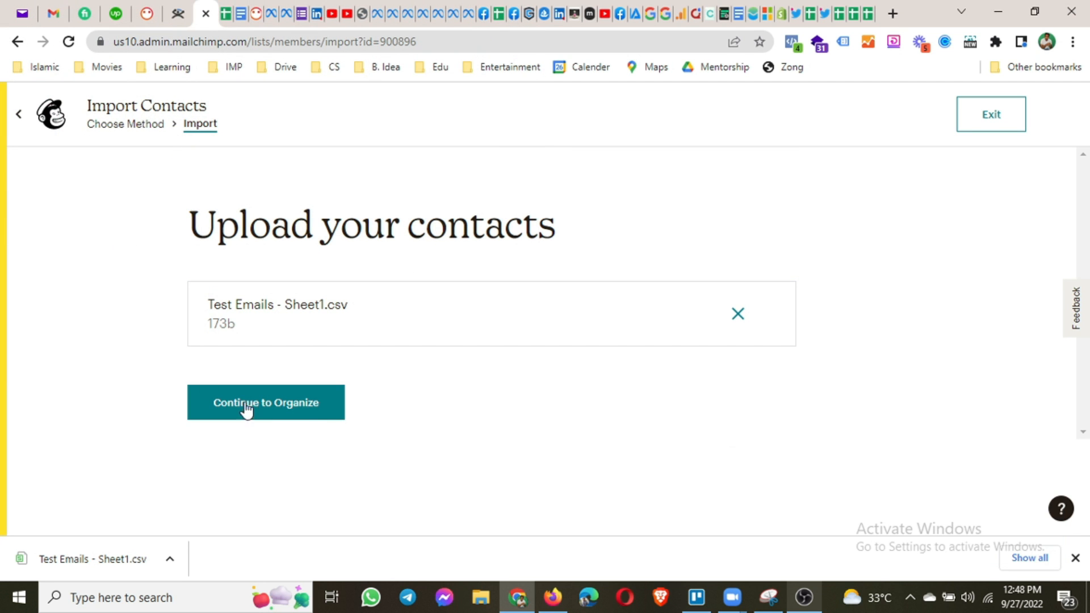
{"action": "left_click", "coordinate": [285, 421]}
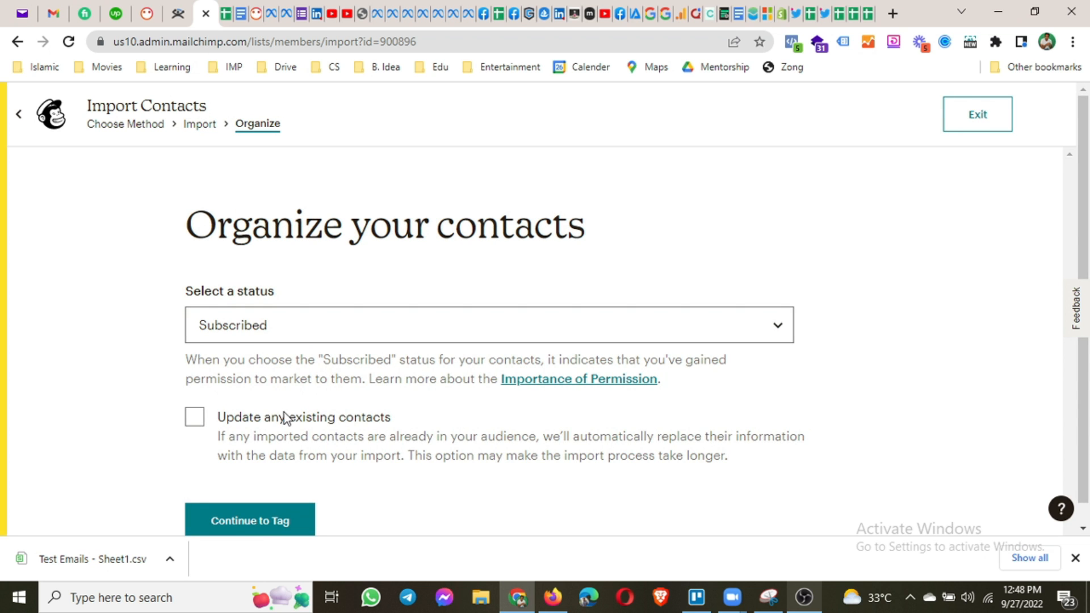
Keep the imported contacts Subscribed and tag them sep 2022.
{"action": "left_click", "coordinate": [274, 335]}
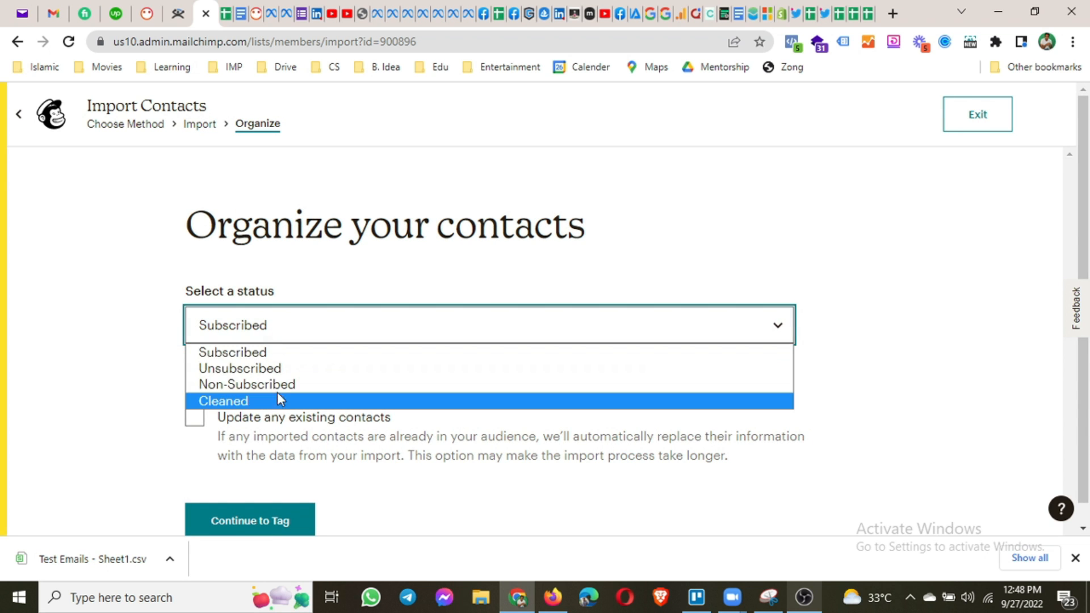
{"action": "left_click", "coordinate": [274, 353]}
{"action": "scroll", "coordinate": [193, 392], "scroll_direction": "down", "scroll_amount": 1}
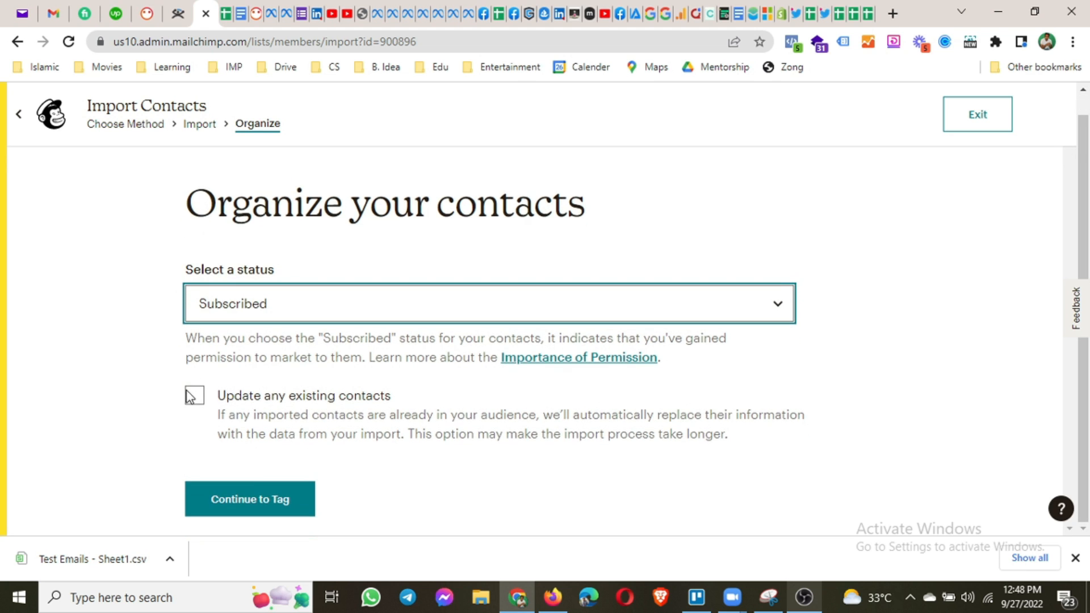
{"action": "left_click", "coordinate": [241, 514]}
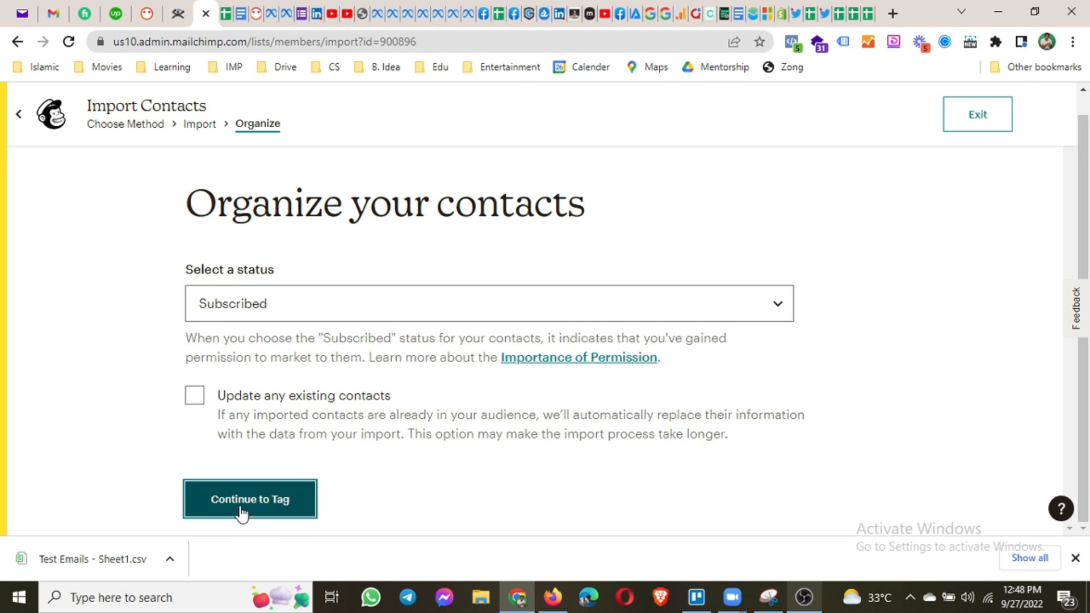
{"action": "left_click", "coordinate": [292, 413]}
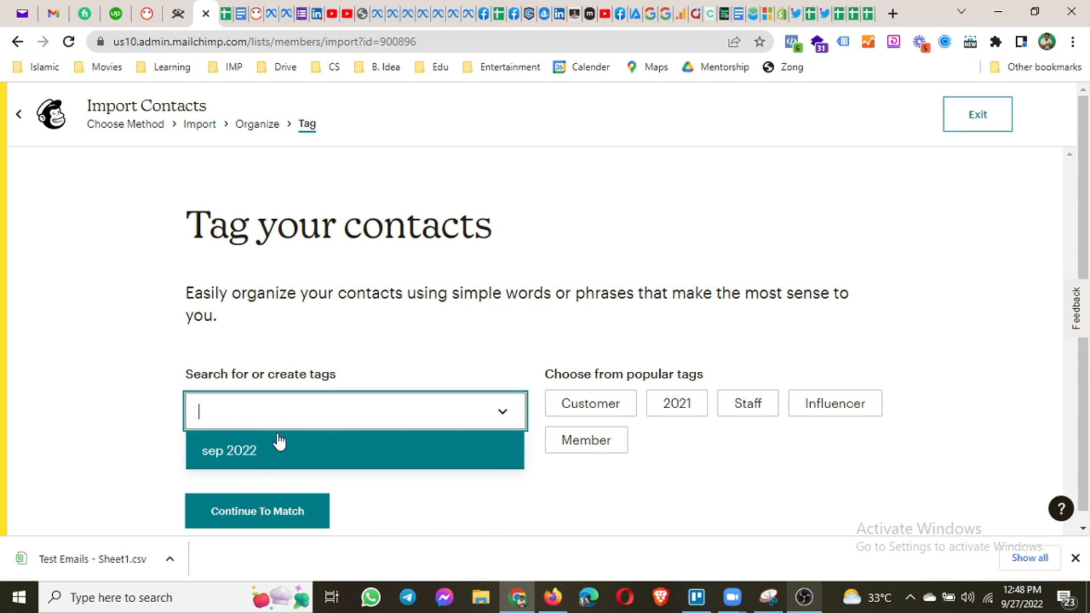
{"action": "left_click", "coordinate": [243, 454]}
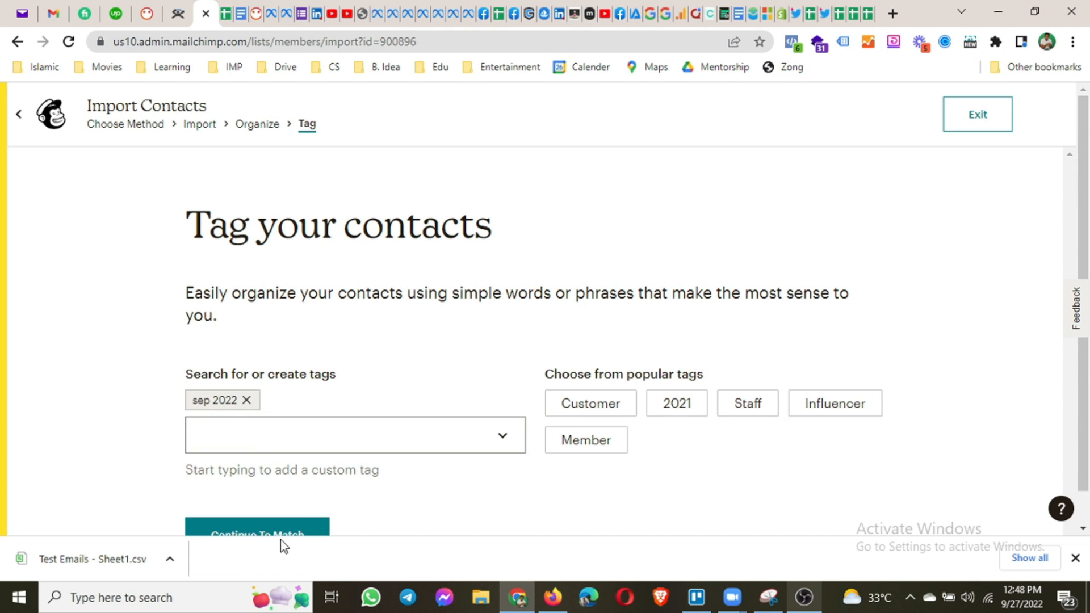
Accept the column matching and finalize the import into the CentennialSol audience.
{"action": "scroll", "coordinate": [264, 486], "scroll_direction": "down", "scroll_amount": 1}
{"action": "left_click", "coordinate": [227, 513]}
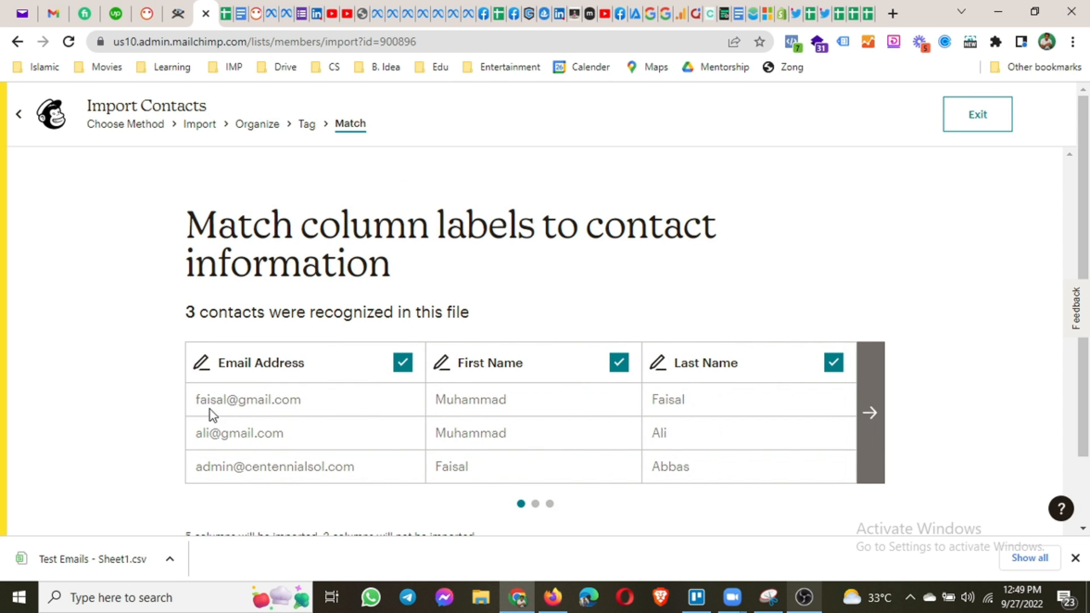
{"action": "scroll", "coordinate": [383, 449], "scroll_direction": "down", "scroll_amount": 2}
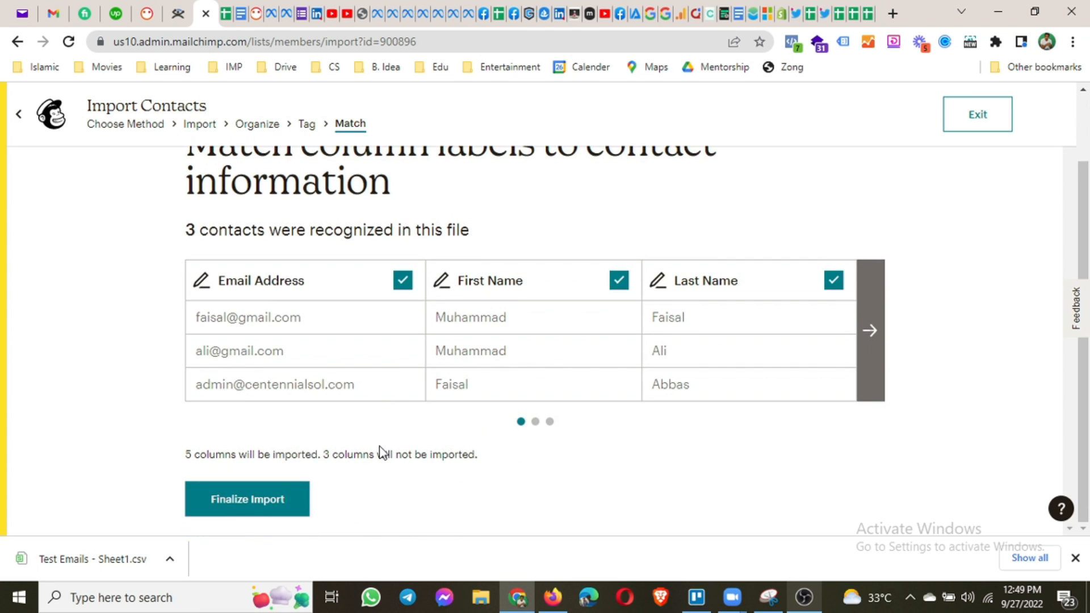
{"action": "left_click", "coordinate": [243, 504]}
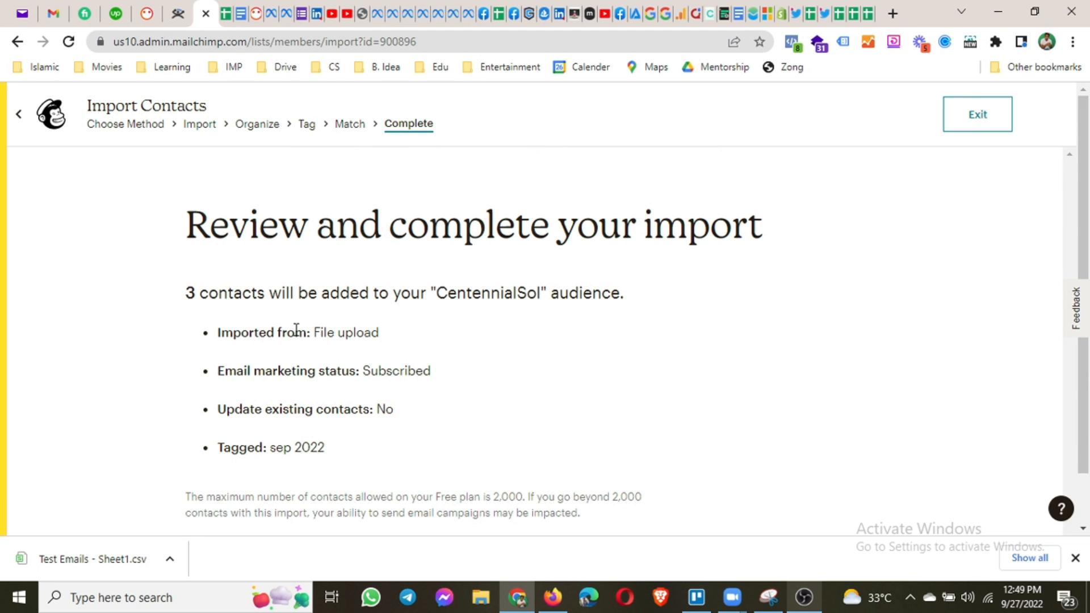
{"action": "scroll", "coordinate": [296, 329], "scroll_direction": "down", "scroll_amount": 1}
{"action": "left_click", "coordinate": [258, 513]}
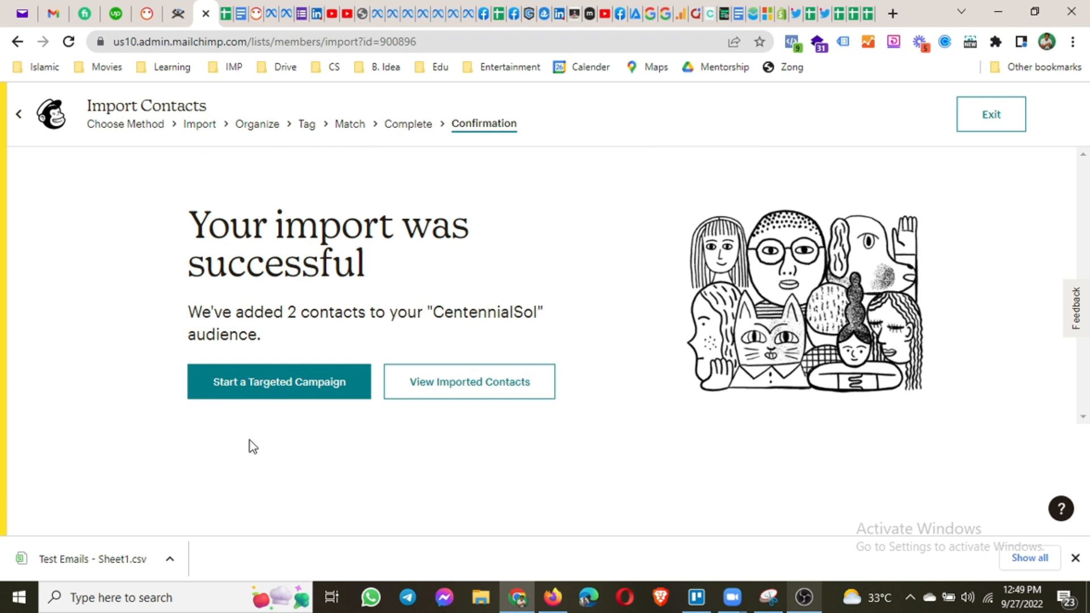
{"action": "left_click", "coordinate": [273, 397]}
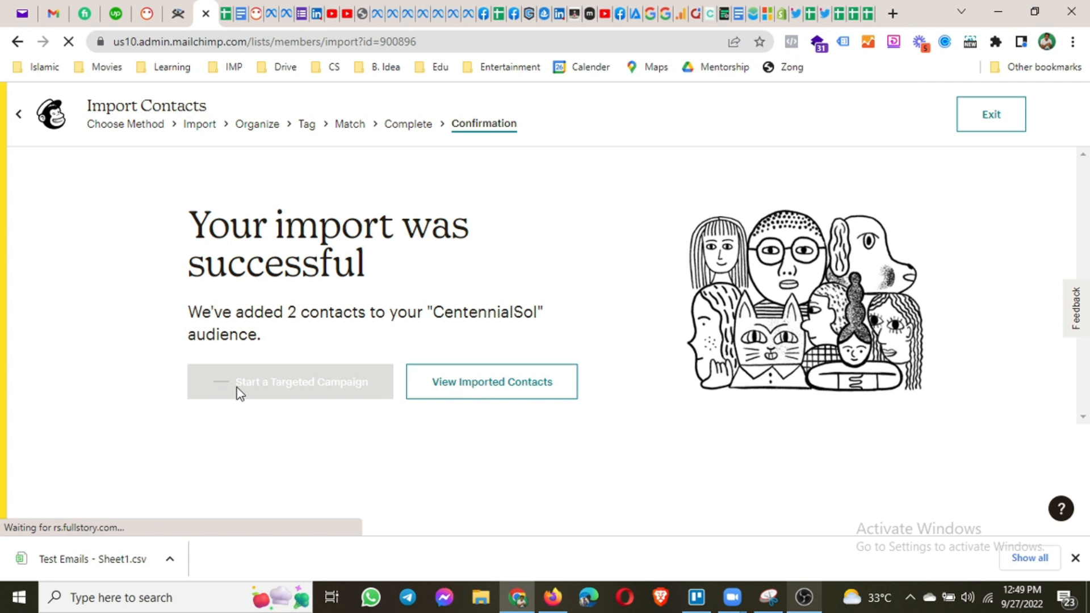
Review all three CentennialSol contacts without the segment filter, then return to the Audience dashboard.
{"action": "left_click", "coordinate": [519, 393]}
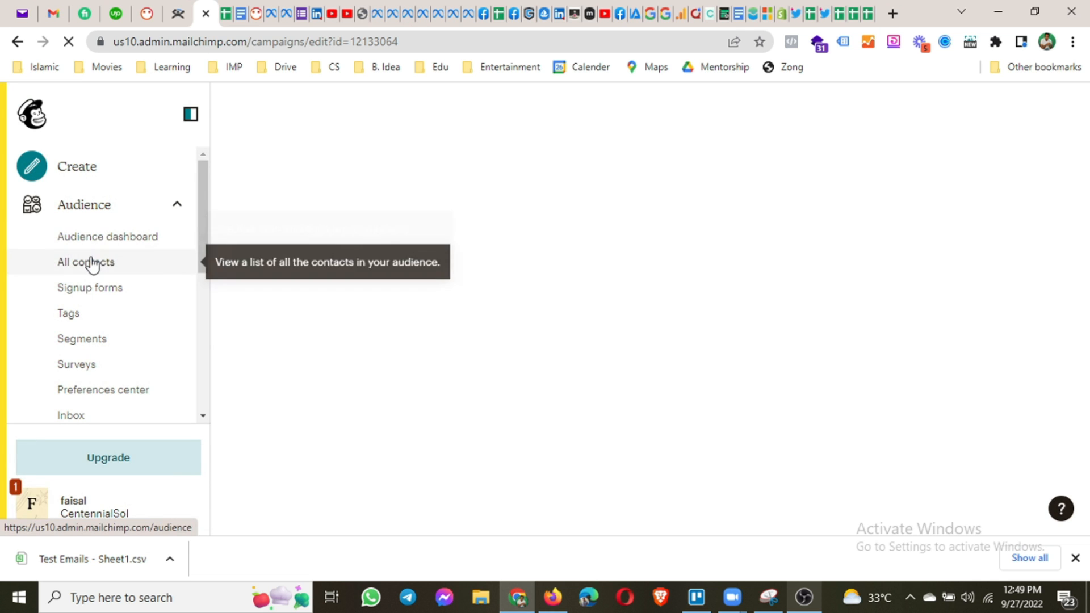
{"action": "left_click", "coordinate": [93, 263]}
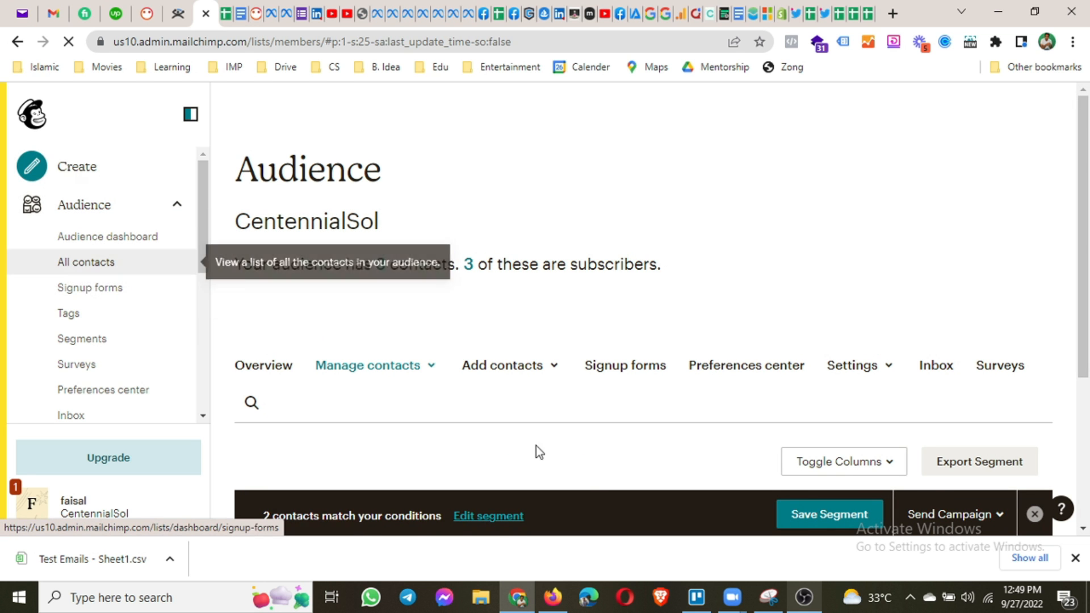
{"action": "scroll", "coordinate": [535, 450], "scroll_direction": "down", "scroll_amount": 4}
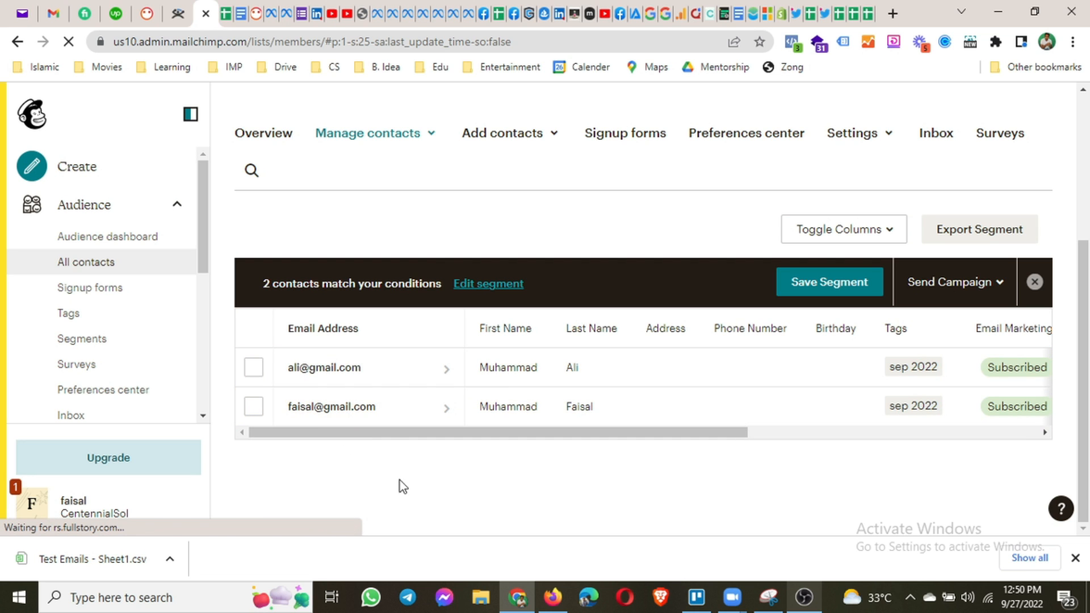
{"action": "scroll", "coordinate": [401, 508], "scroll_direction": "up", "scroll_amount": 2}
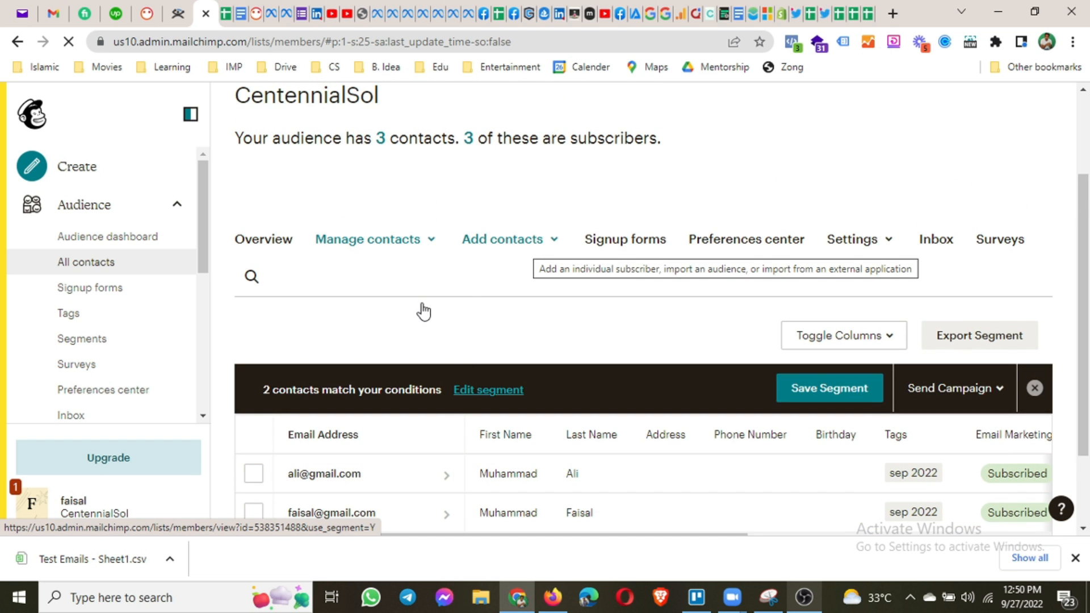
{"action": "left_click", "coordinate": [1036, 392]}
{"action": "scroll", "coordinate": [554, 364], "scroll_direction": "down", "scroll_amount": 3}
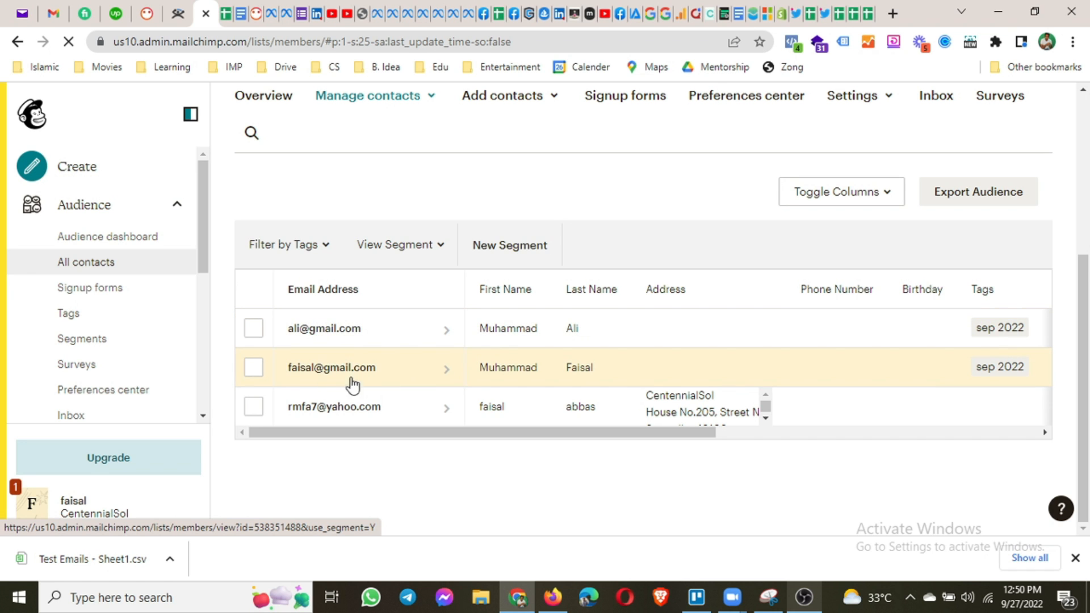
{"action": "left_click_drag", "start_coordinate": [559, 435], "coordinate": [905, 435]}
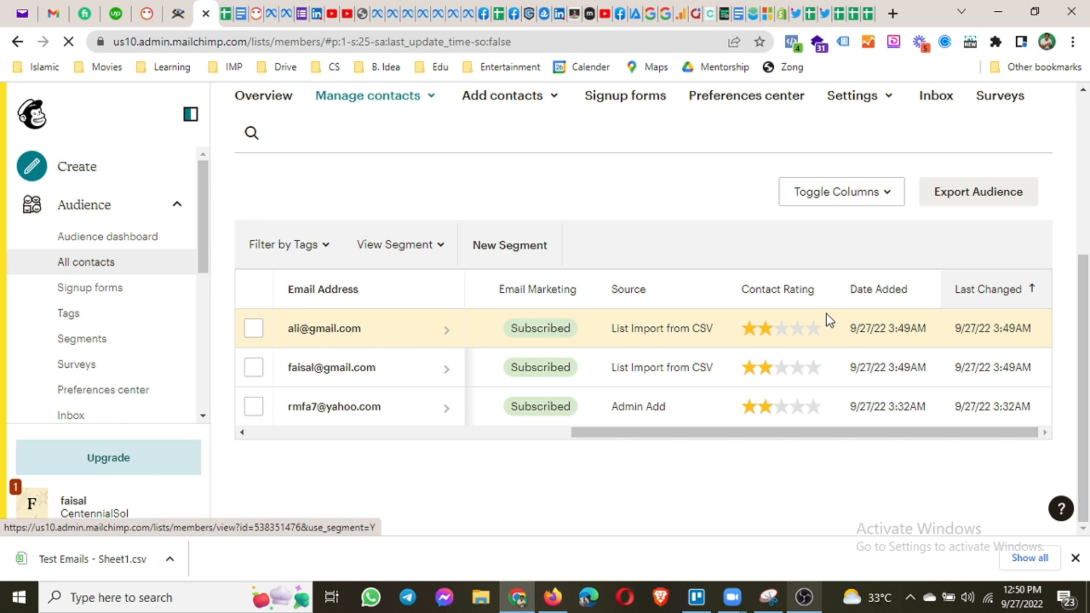
{"action": "left_click_drag", "start_coordinate": [725, 435], "coordinate": [383, 435]}
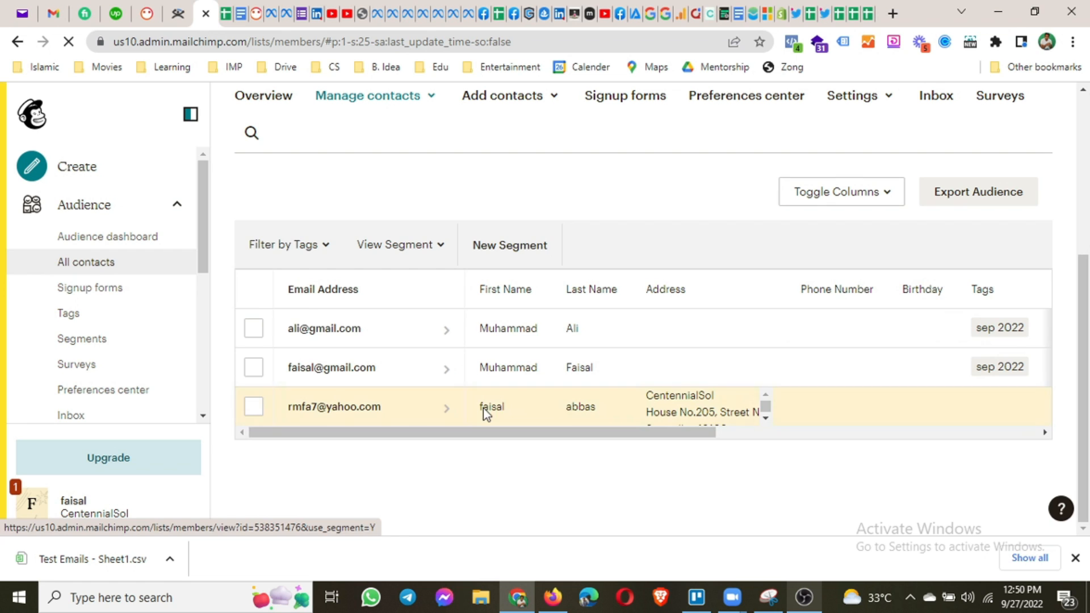
{"action": "left_click", "coordinate": [101, 244]}
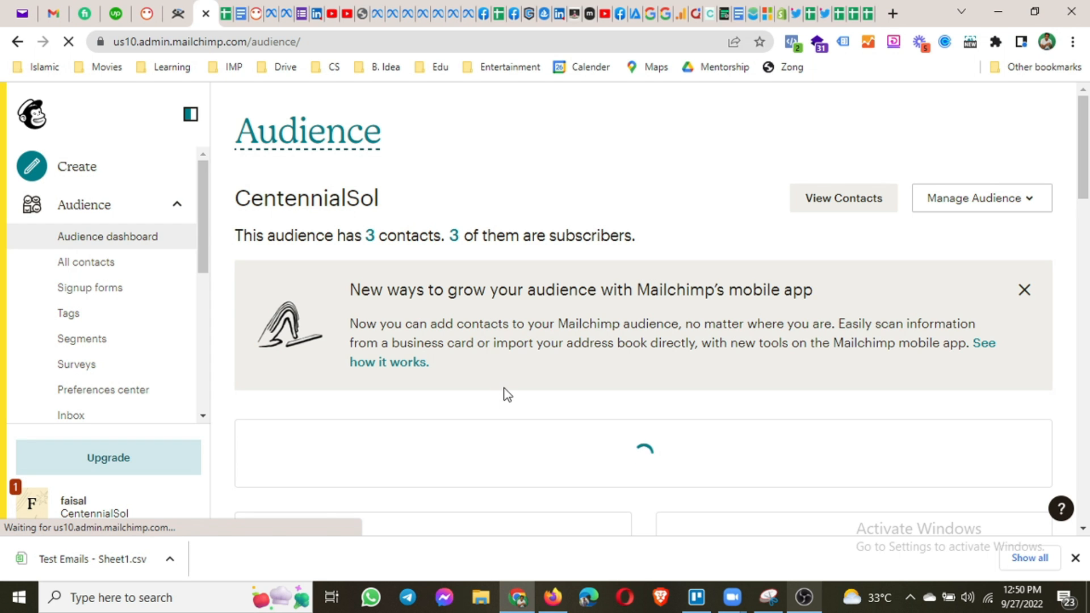
Scroll through the CentennialSol dashboard and dismiss the mobile-app promotion card.
{"action": "scroll", "coordinate": [504, 395], "scroll_direction": "down", "scroll_amount": 1}
{"action": "scroll", "coordinate": [507, 394], "scroll_direction": "down", "scroll_amount": 2}
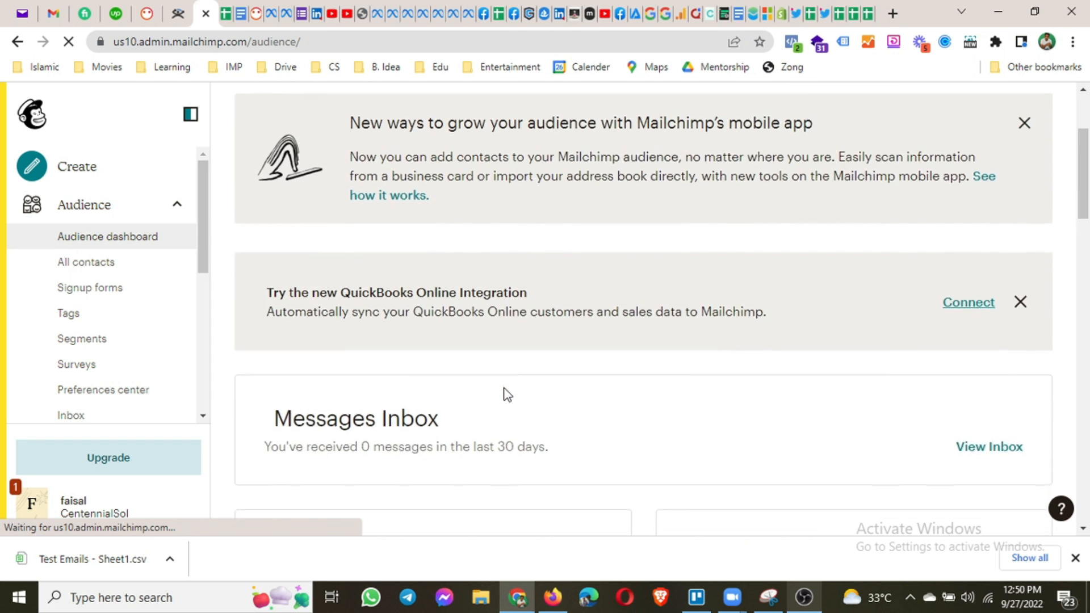
{"action": "scroll", "coordinate": [507, 394], "scroll_direction": "down", "scroll_amount": 4}
{"action": "scroll", "coordinate": [507, 395], "scroll_direction": "down", "scroll_amount": 1}
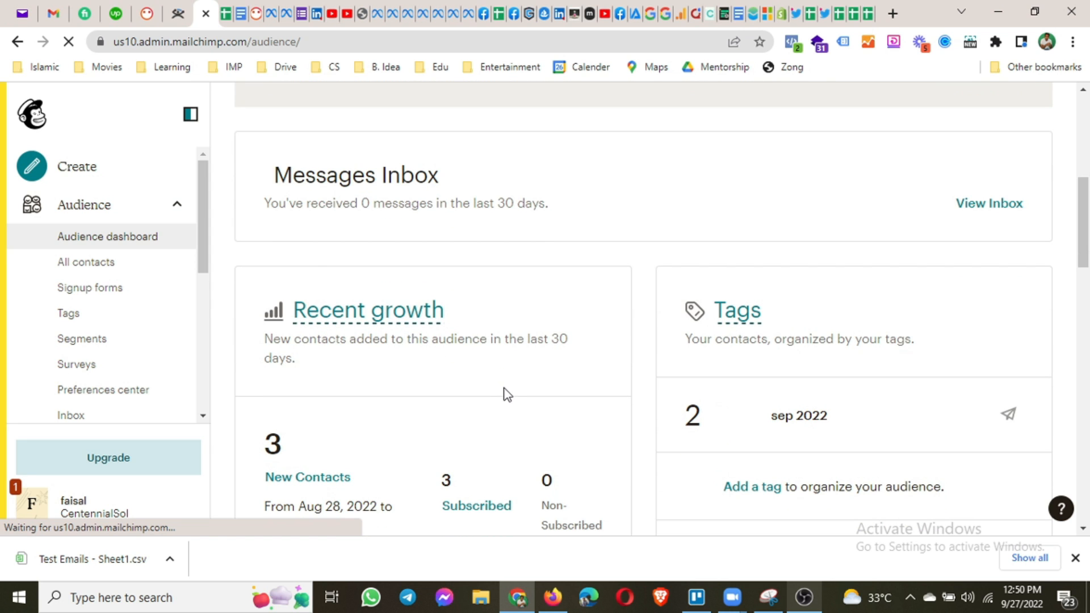
{"action": "scroll", "coordinate": [507, 394], "scroll_direction": "down", "scroll_amount": 5}
{"action": "scroll", "coordinate": [507, 394], "scroll_direction": "down", "scroll_amount": 6}
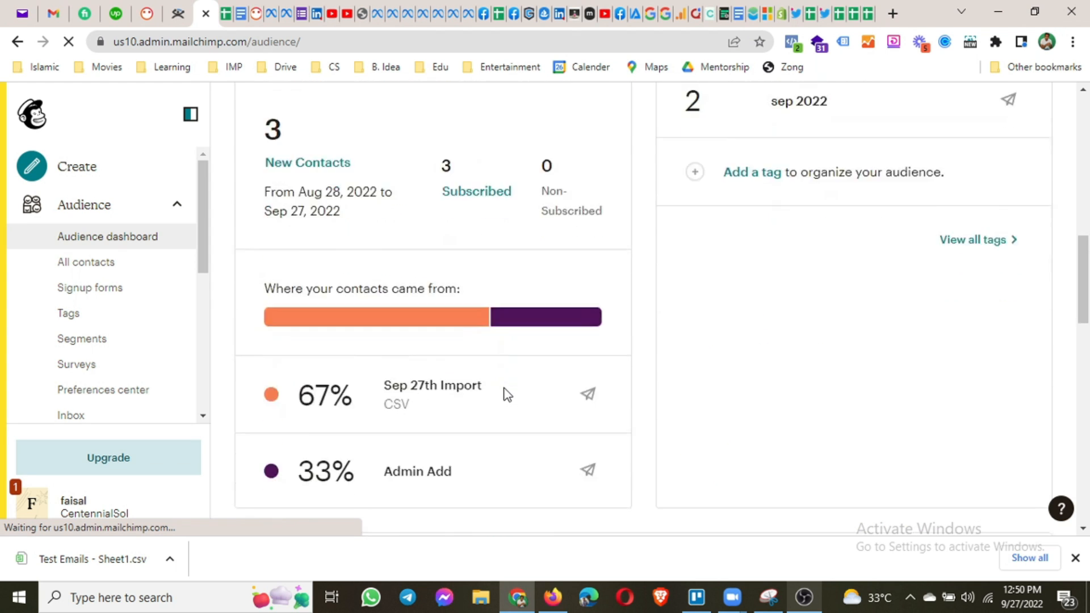
{"action": "scroll", "coordinate": [507, 395], "scroll_direction": "down", "scroll_amount": 10}
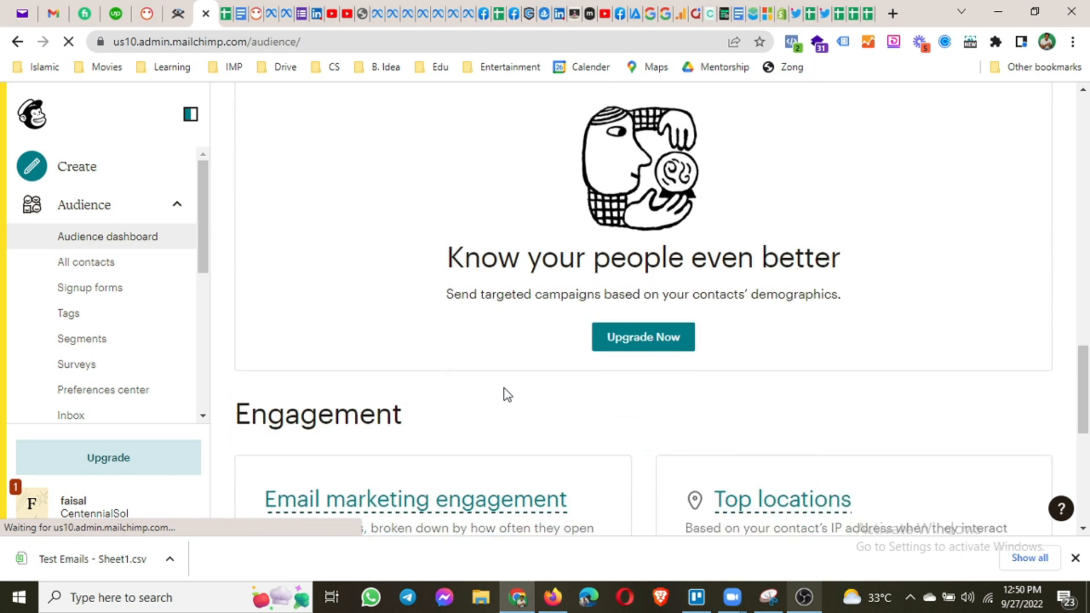
{"action": "scroll", "coordinate": [507, 395], "scroll_direction": "down", "scroll_amount": 4}
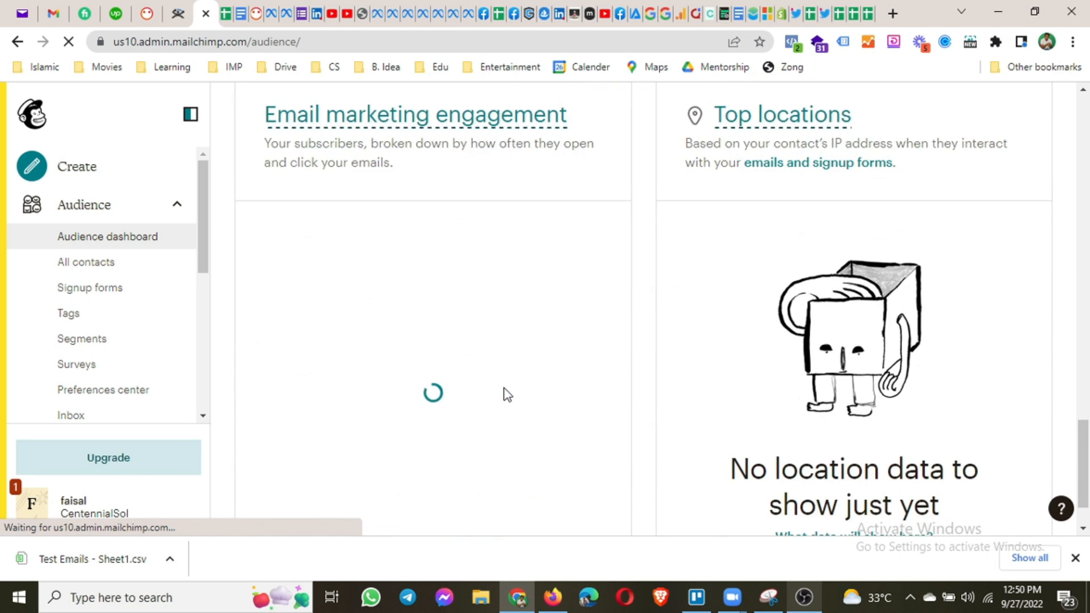
{"action": "scroll", "coordinate": [626, 431], "scroll_direction": "up", "scroll_amount": 14}
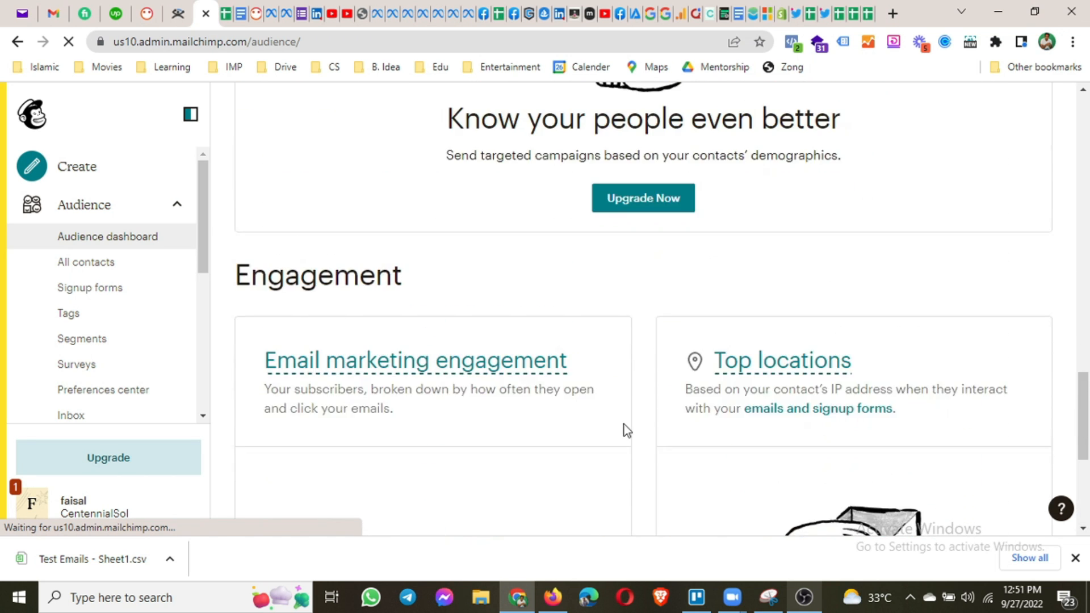
{"action": "scroll", "coordinate": [626, 430], "scroll_direction": "up", "scroll_amount": 4}
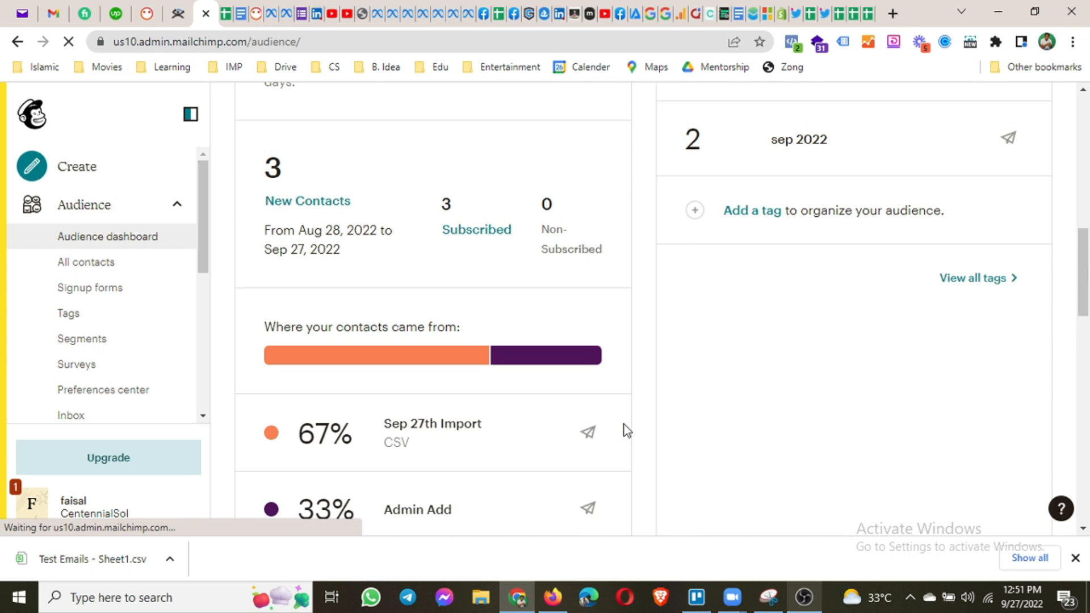
{"action": "scroll", "coordinate": [627, 430], "scroll_direction": "up", "scroll_amount": 10}
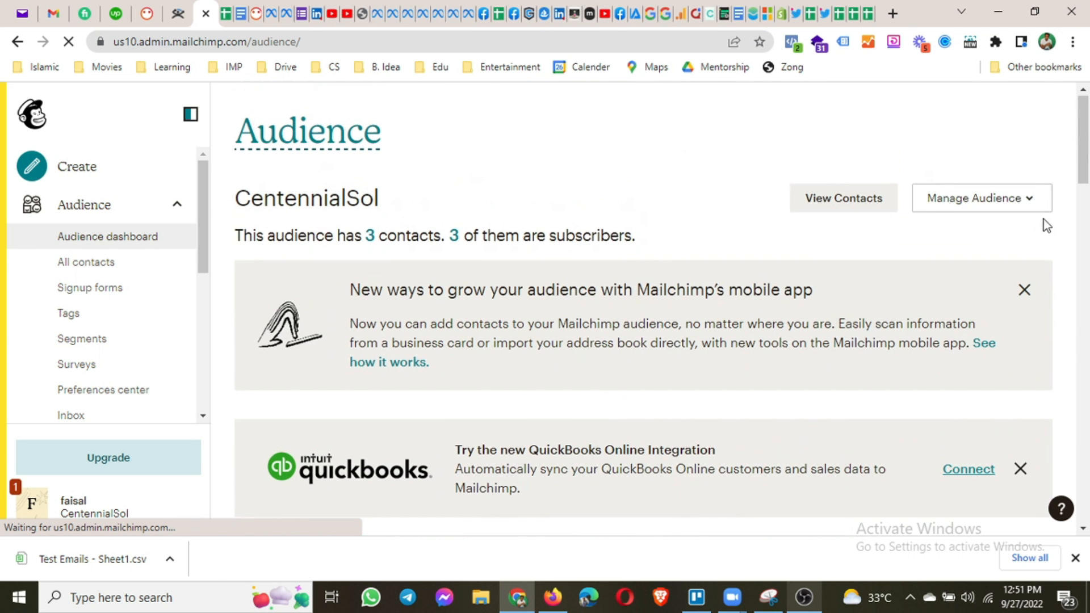
{"action": "left_click", "coordinate": [1026, 294]}
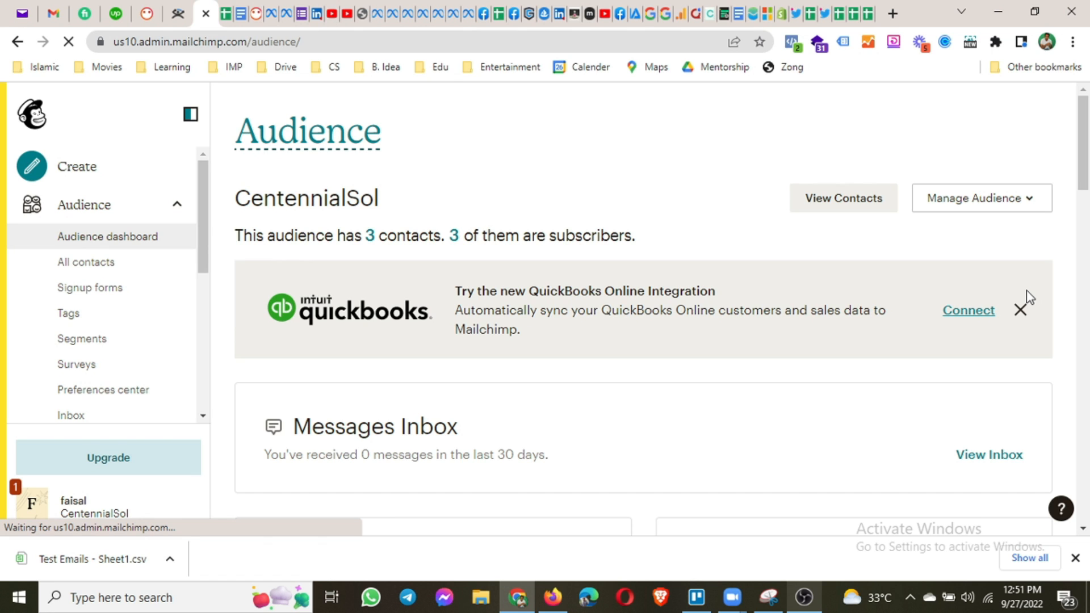
Preview the Add subscriber form, then go back to the CentennialSol Audience dashboard.
{"action": "left_click", "coordinate": [1021, 208]}
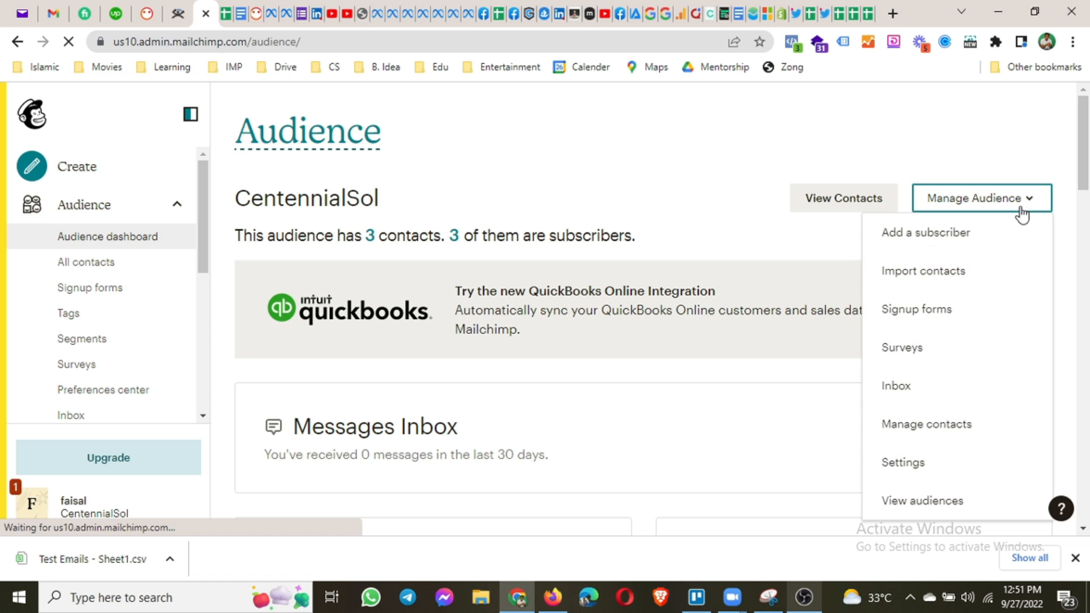
{"action": "left_click", "coordinate": [924, 236]}
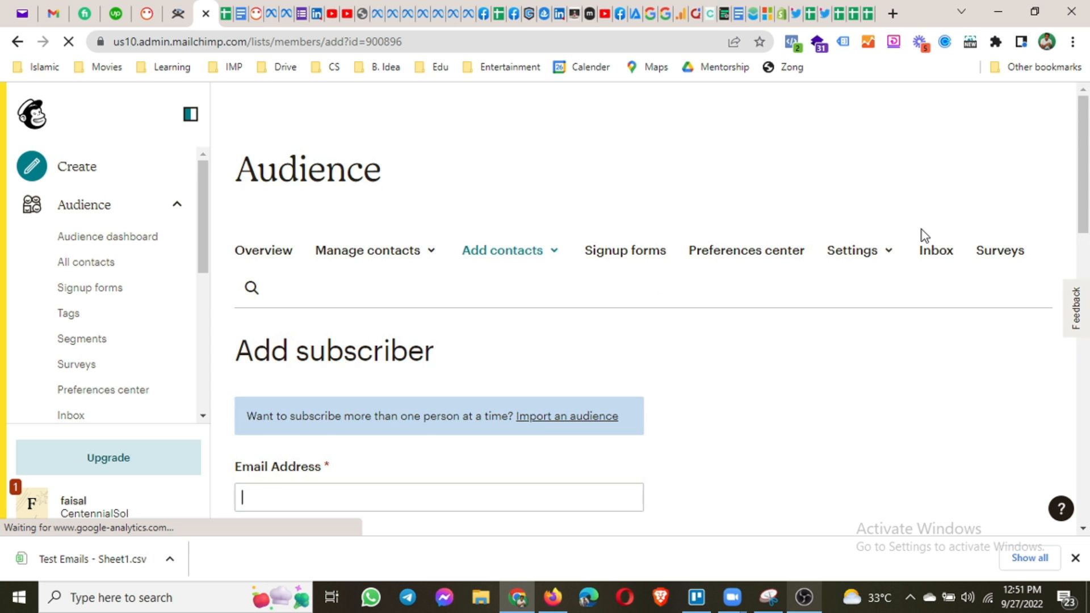
{"action": "scroll", "coordinate": [537, 316], "scroll_direction": "down", "scroll_amount": 15}
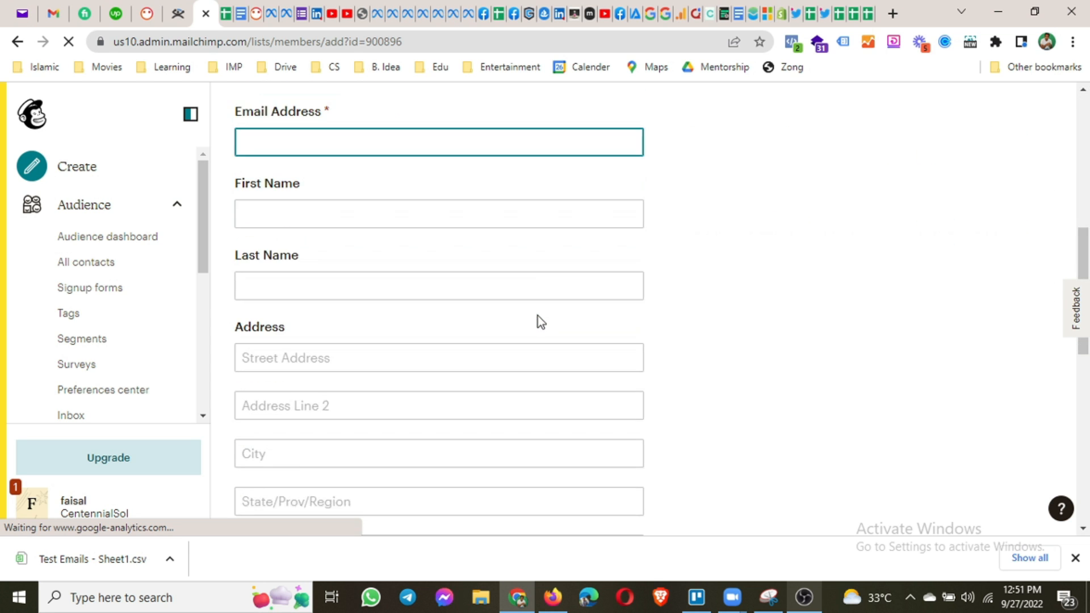
{"action": "scroll", "coordinate": [537, 315], "scroll_direction": "down", "scroll_amount": 3}
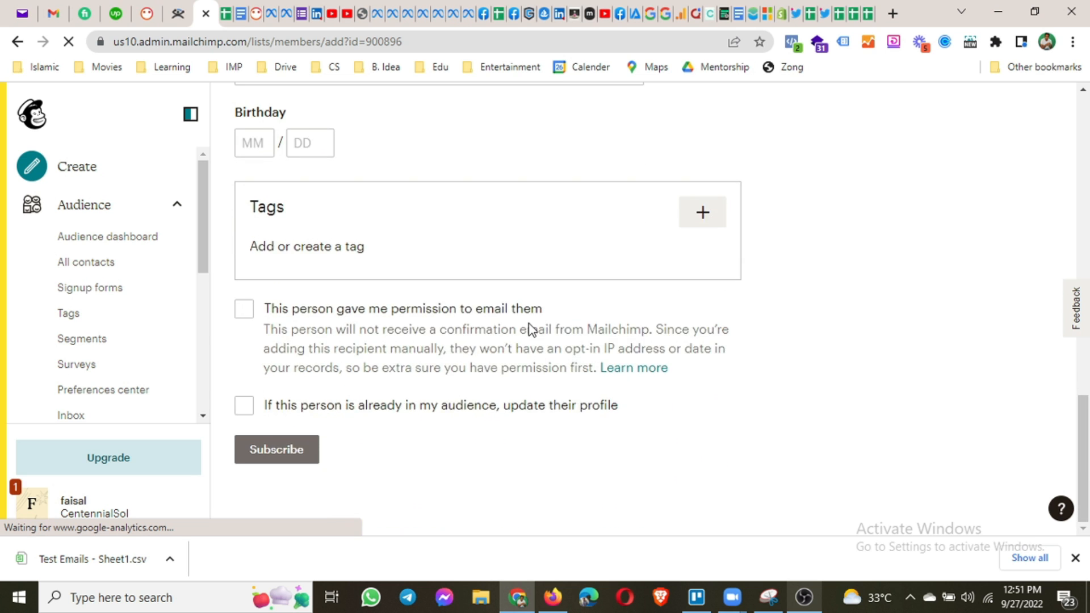
{"action": "scroll", "coordinate": [528, 326], "scroll_direction": "up", "scroll_amount": 18}
{"action": "scroll", "coordinate": [365, 357], "scroll_direction": "down", "scroll_amount": 14}
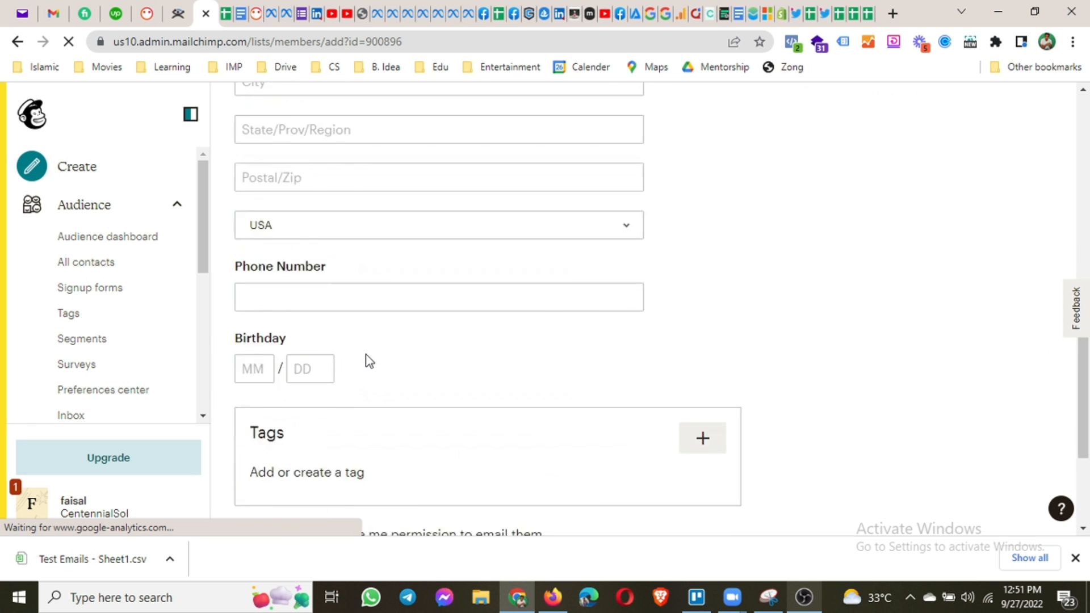
{"action": "scroll", "coordinate": [368, 360], "scroll_direction": "up", "scroll_amount": 6}
{"action": "scroll", "coordinate": [368, 360], "scroll_direction": "up", "scroll_amount": 10}
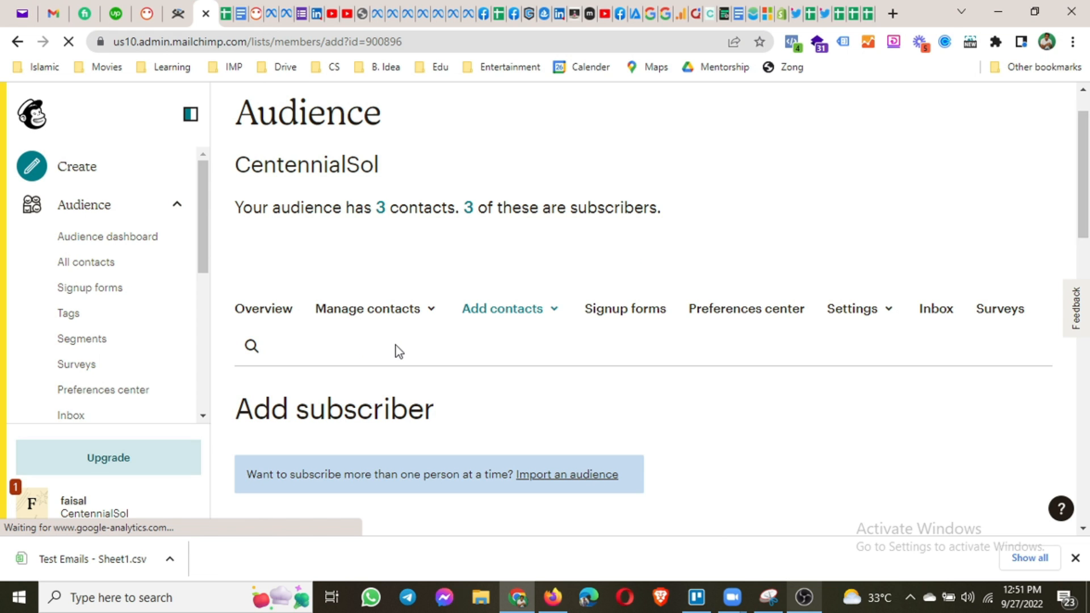
{"action": "scroll", "coordinate": [399, 351], "scroll_direction": "down", "scroll_amount": 5}
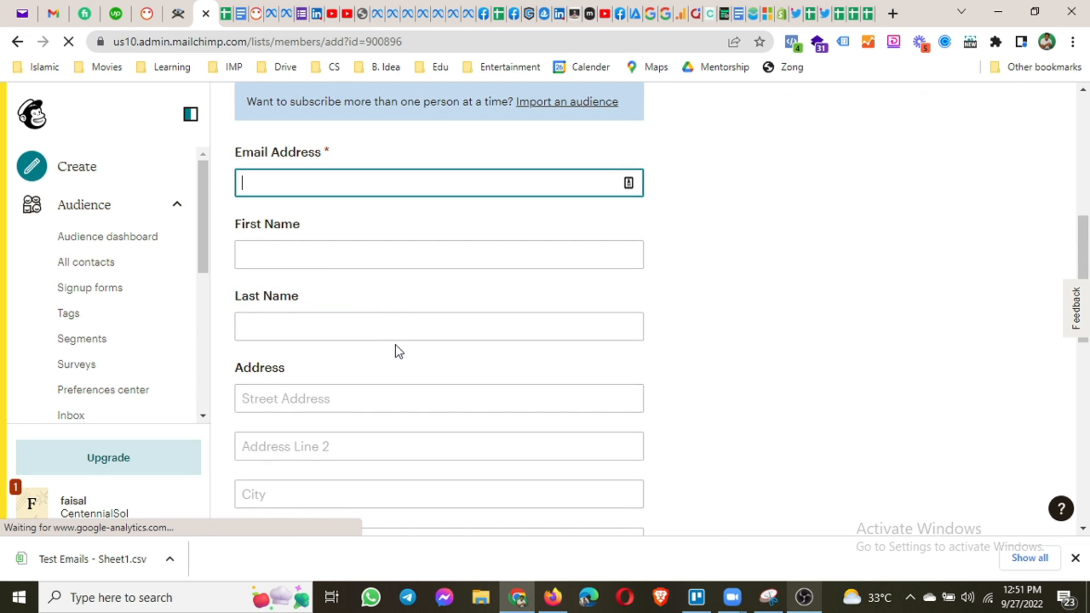
{"action": "scroll", "coordinate": [396, 347], "scroll_direction": "up", "scroll_amount": 6}
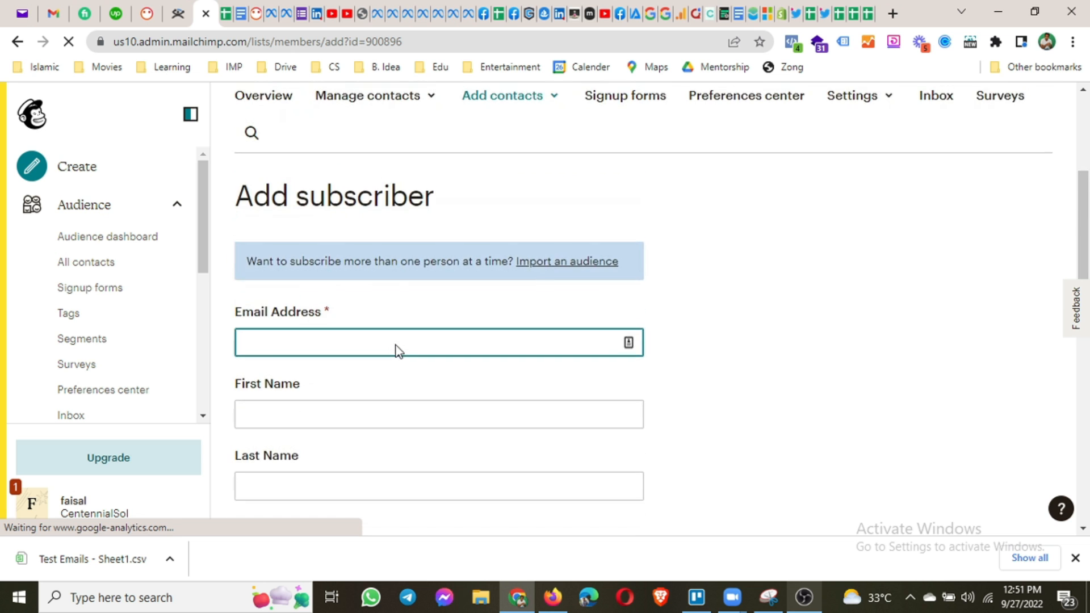
{"action": "left_click", "coordinate": [97, 249]}
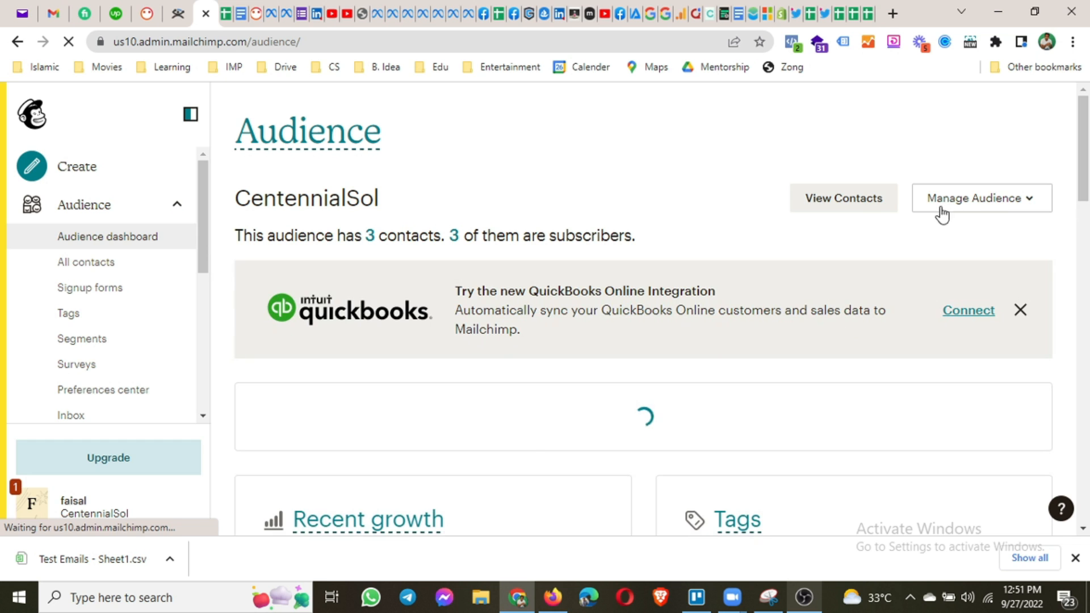
Open Manage Audience > Add a subscriber, declining the feedback survey along the way.
{"action": "left_click", "coordinate": [1026, 200]}
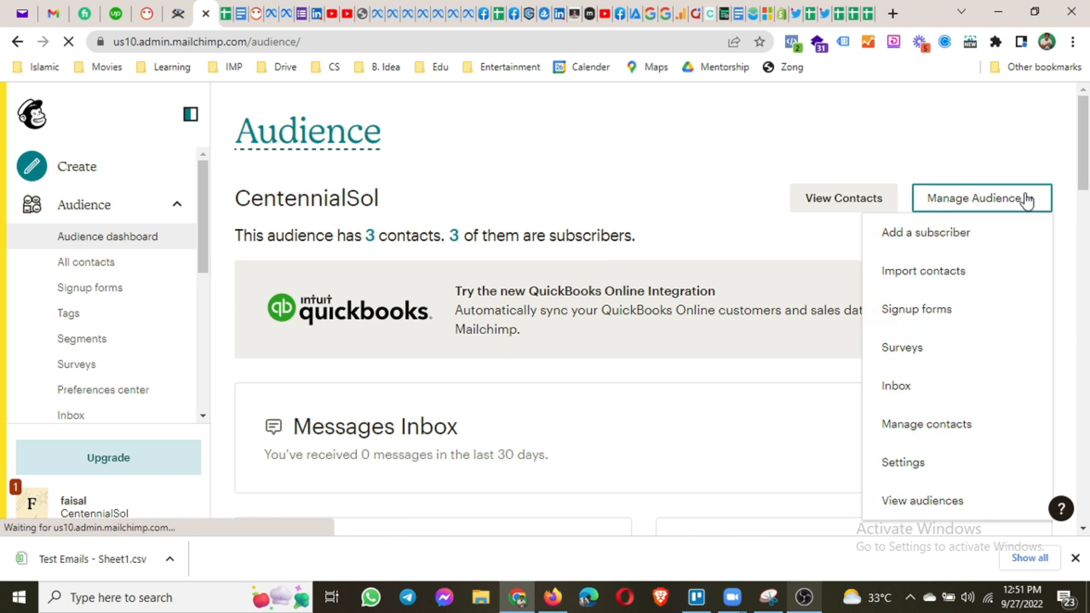
{"action": "left_click", "coordinate": [939, 249]}
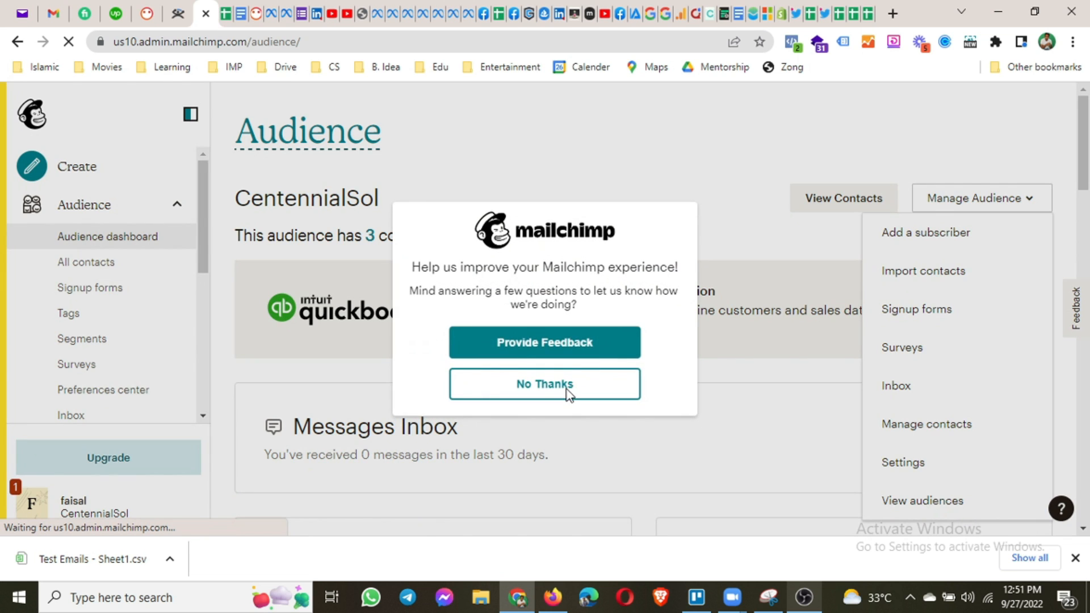
{"action": "left_click", "coordinate": [568, 393]}
{"action": "left_click", "coordinate": [969, 199]}
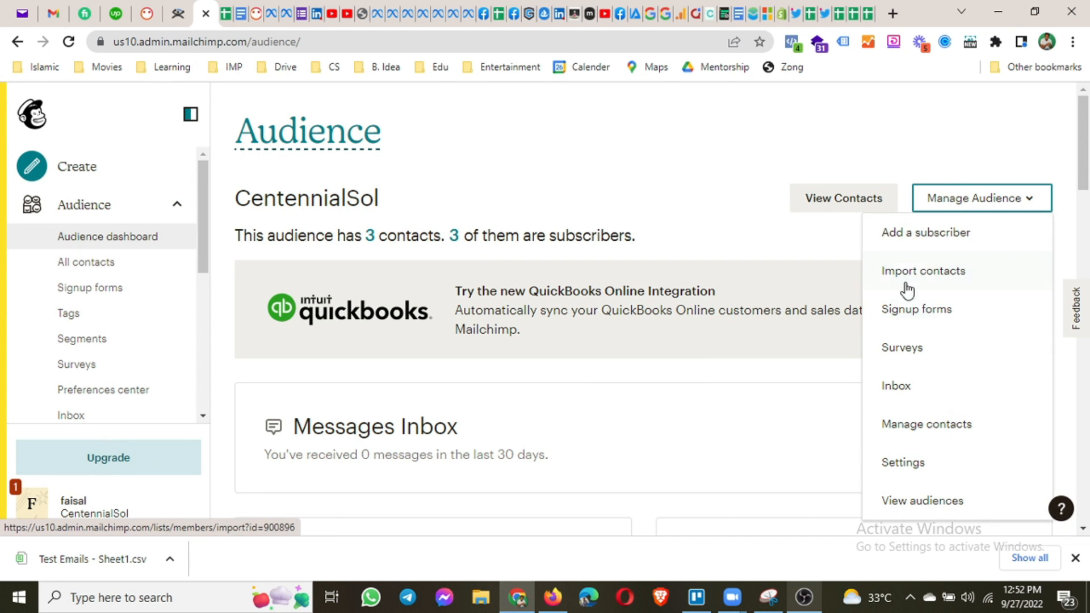
{"action": "left_click", "coordinate": [898, 251]}
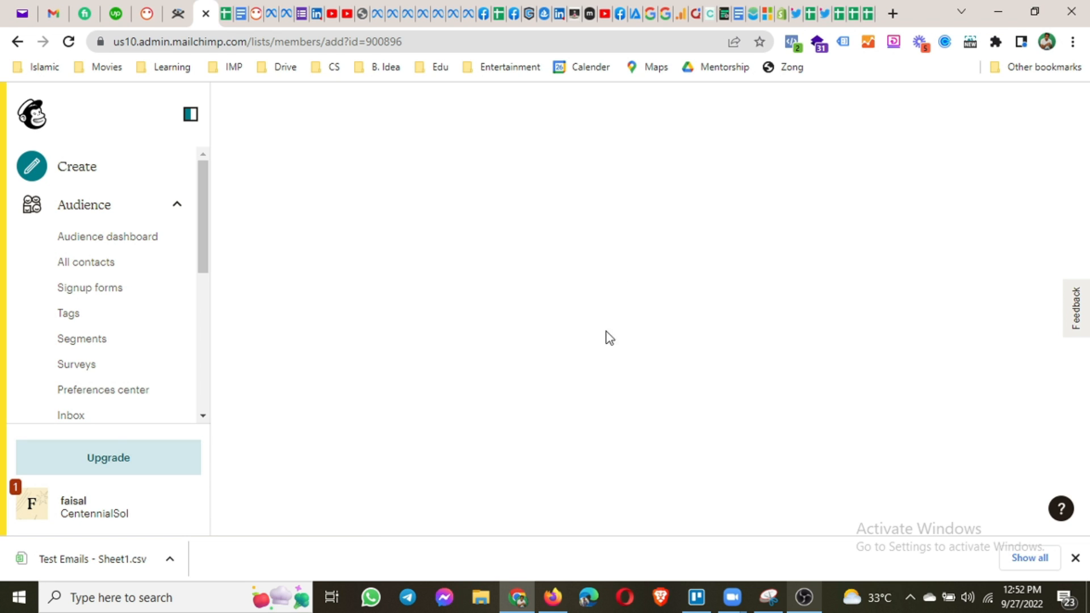
{"action": "scroll", "coordinate": [485, 292], "scroll_direction": "down", "scroll_amount": 5}
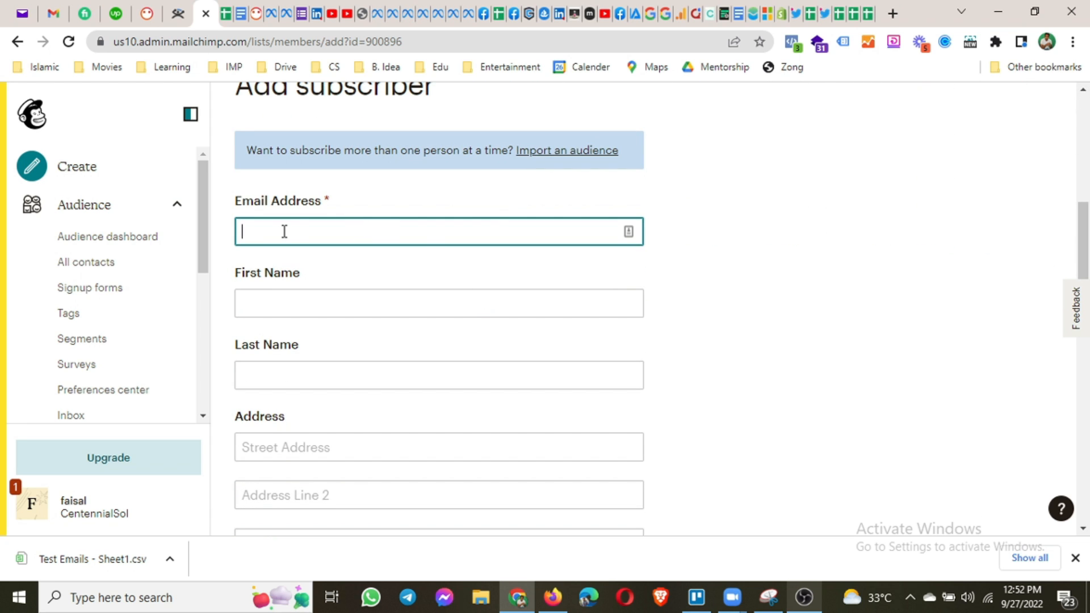
Enter the subscriber's e-mail, first and last name, confirm e-mail permission, and subscribe.
{"action": "key", "text": "Tab"}
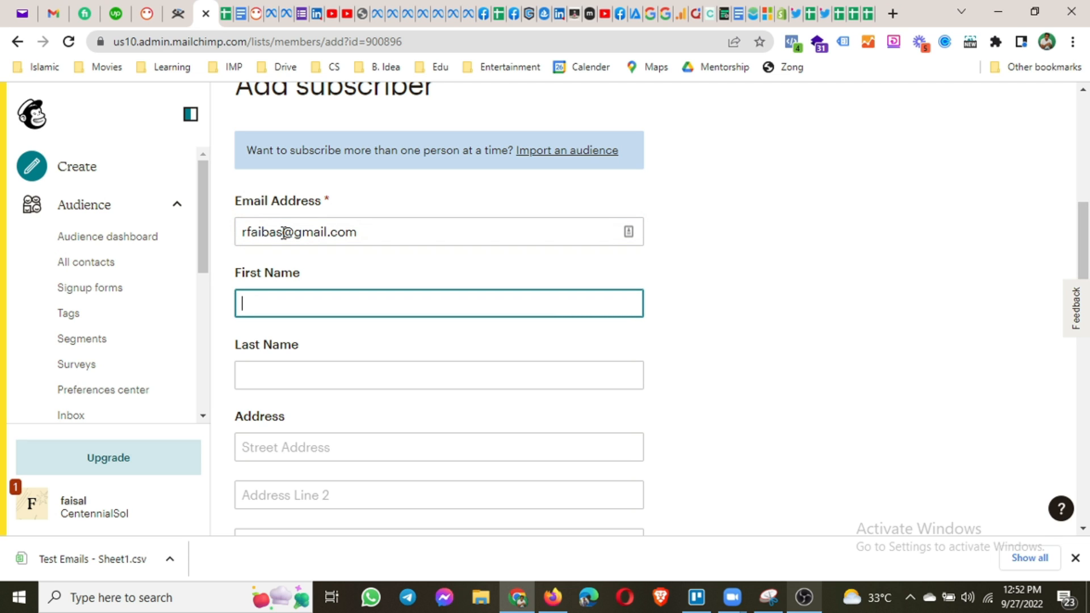
{"action": "key", "text": "Tab"}
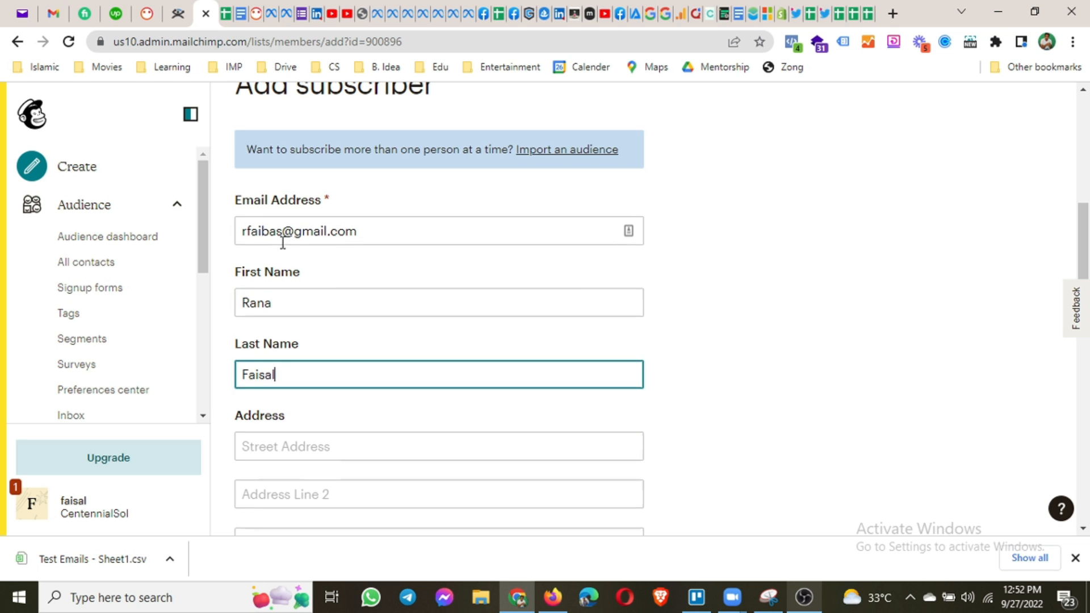
{"action": "scroll", "coordinate": [278, 253], "scroll_direction": "down", "scroll_amount": 7}
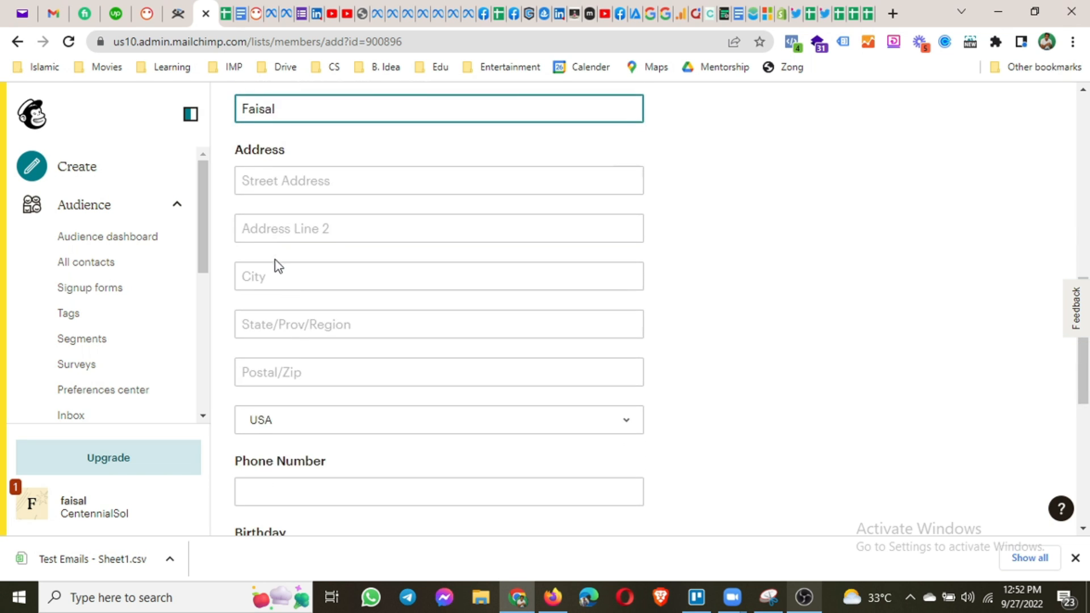
{"action": "scroll", "coordinate": [311, 306], "scroll_direction": "down", "scroll_amount": 2}
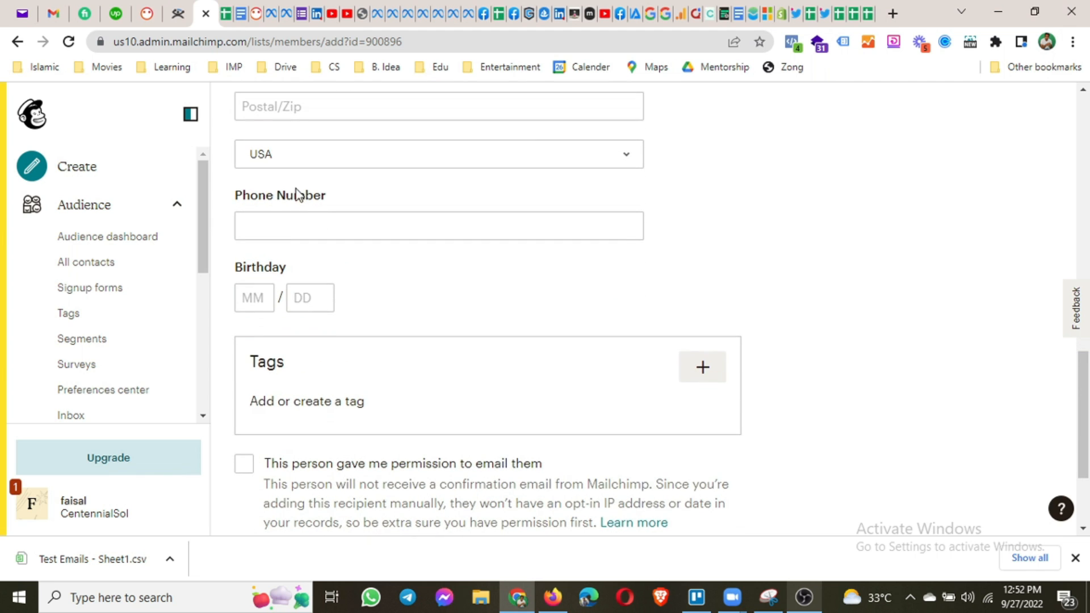
{"action": "scroll", "coordinate": [411, 326], "scroll_direction": "down", "scroll_amount": 2}
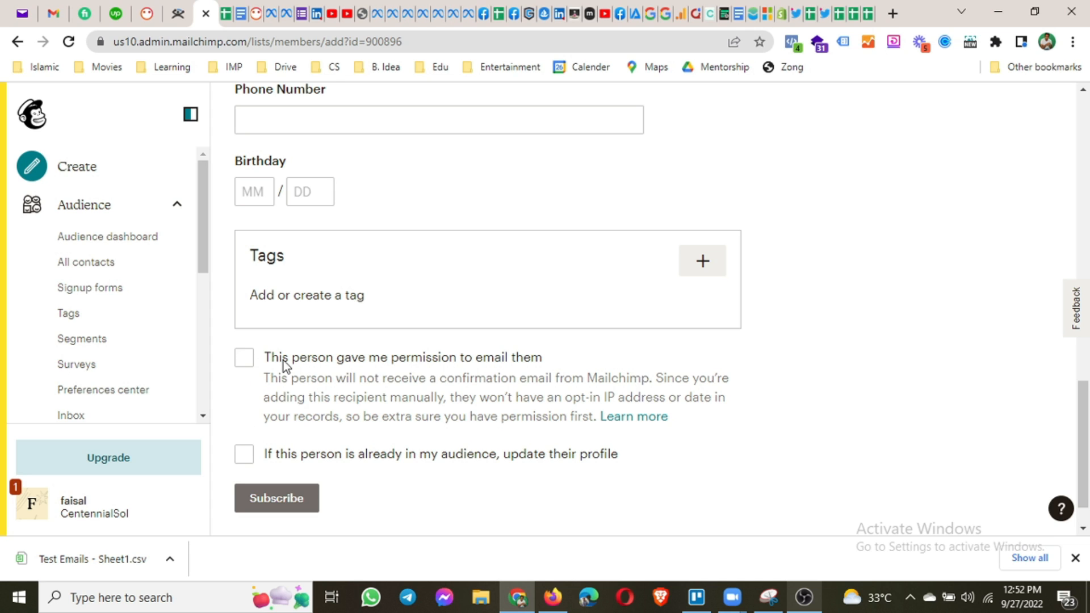
{"action": "left_click", "coordinate": [241, 369]}
{"action": "left_click", "coordinate": [267, 501]}
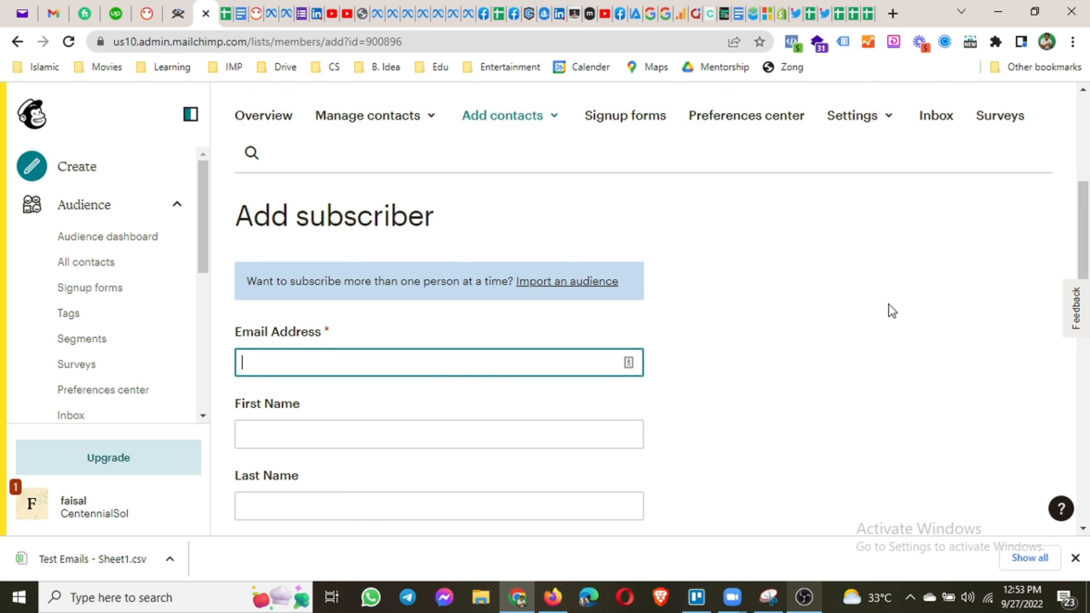
{"action": "scroll", "coordinate": [888, 304], "scroll_direction": "up", "scroll_amount": 3}
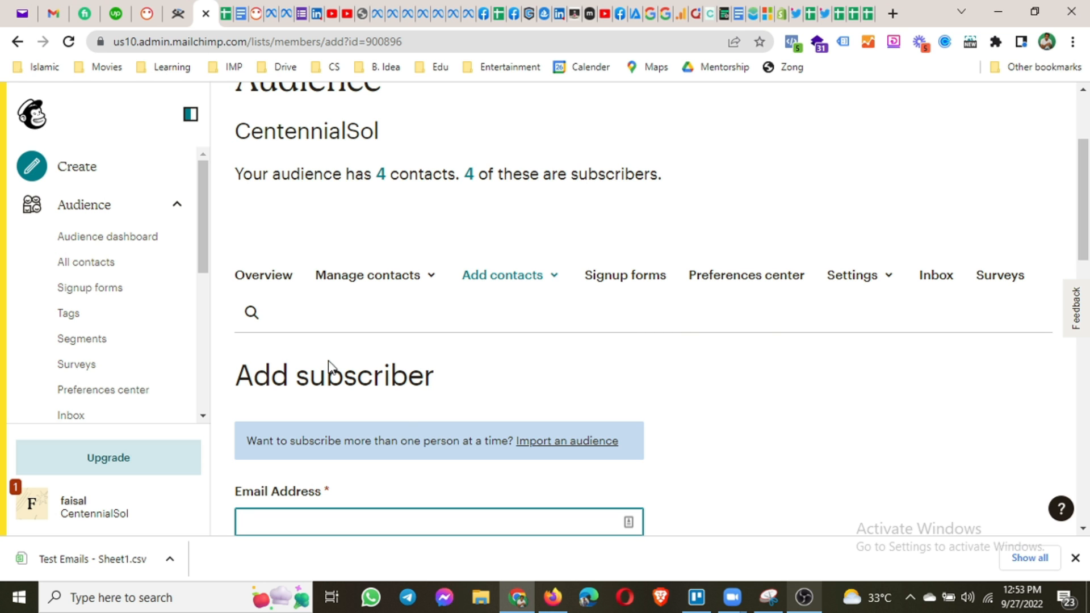
{"action": "scroll", "coordinate": [343, 352], "scroll_direction": "down", "scroll_amount": 10}
{"action": "scroll", "coordinate": [343, 353], "scroll_direction": "up", "scroll_amount": 5}
{"action": "scroll", "coordinate": [343, 353], "scroll_direction": "up", "scroll_amount": 4}
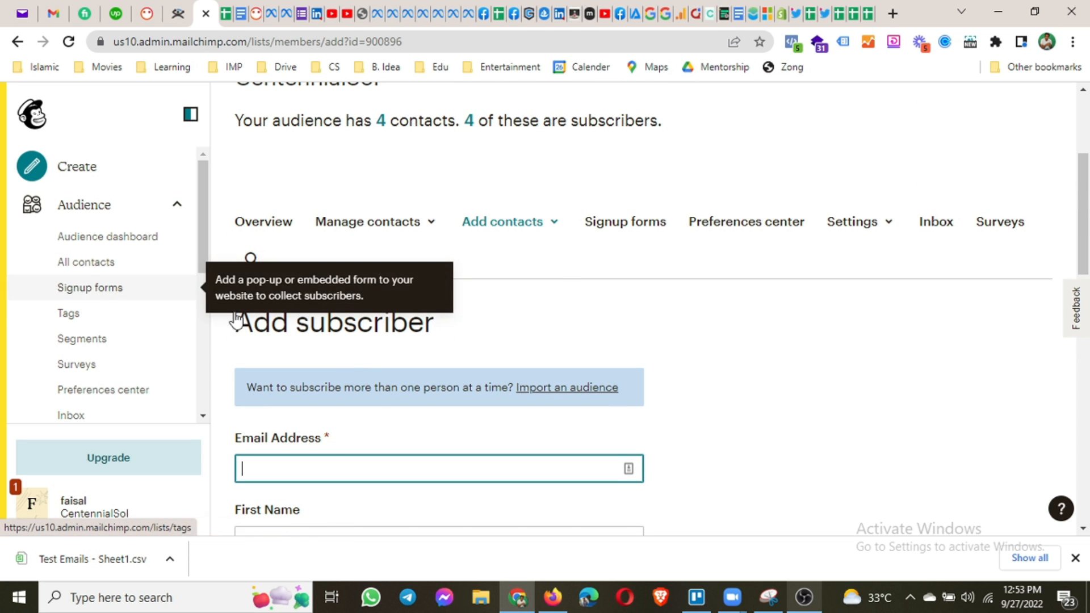
Open Signup forms and browse Embedded forms, Subscriber pop-up, Contact Form and Form integrations.
{"action": "left_click", "coordinate": [107, 292]}
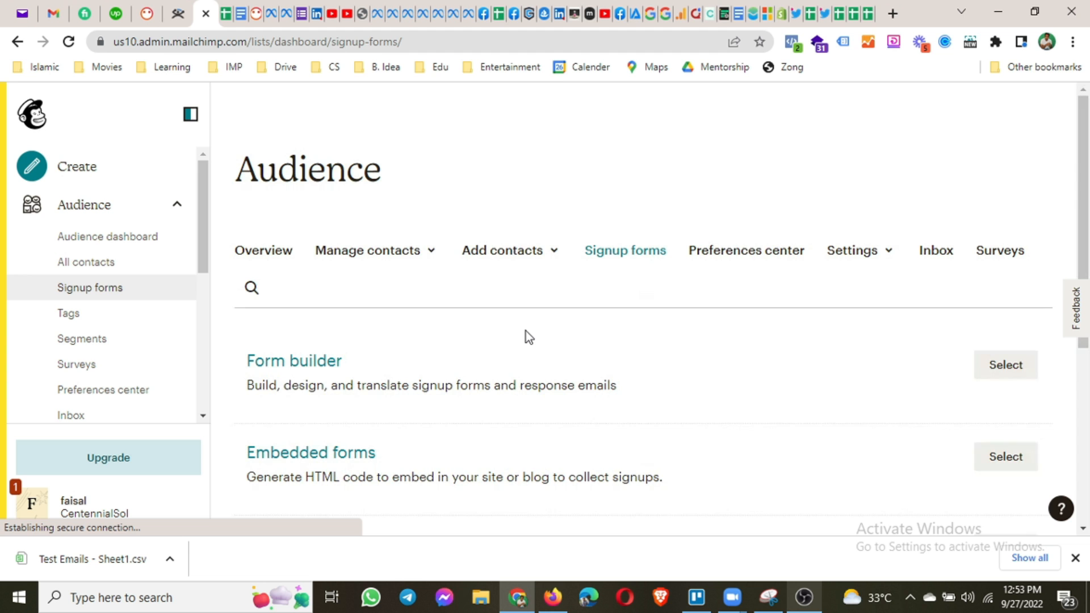
{"action": "scroll", "coordinate": [525, 342], "scroll_direction": "down", "scroll_amount": 5}
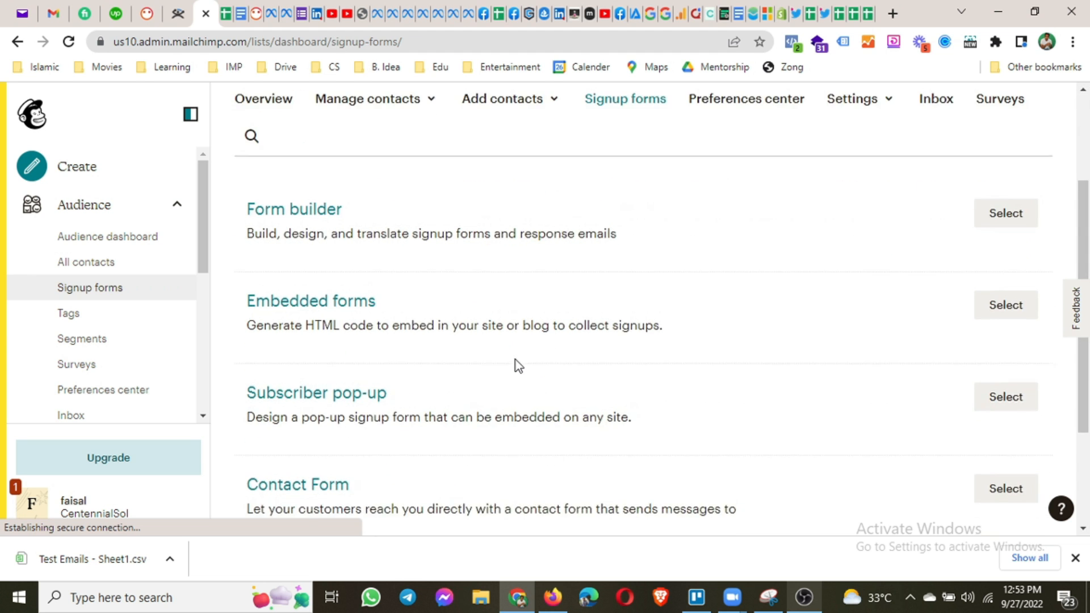
{"action": "scroll", "coordinate": [516, 360], "scroll_direction": "up", "scroll_amount": 6}
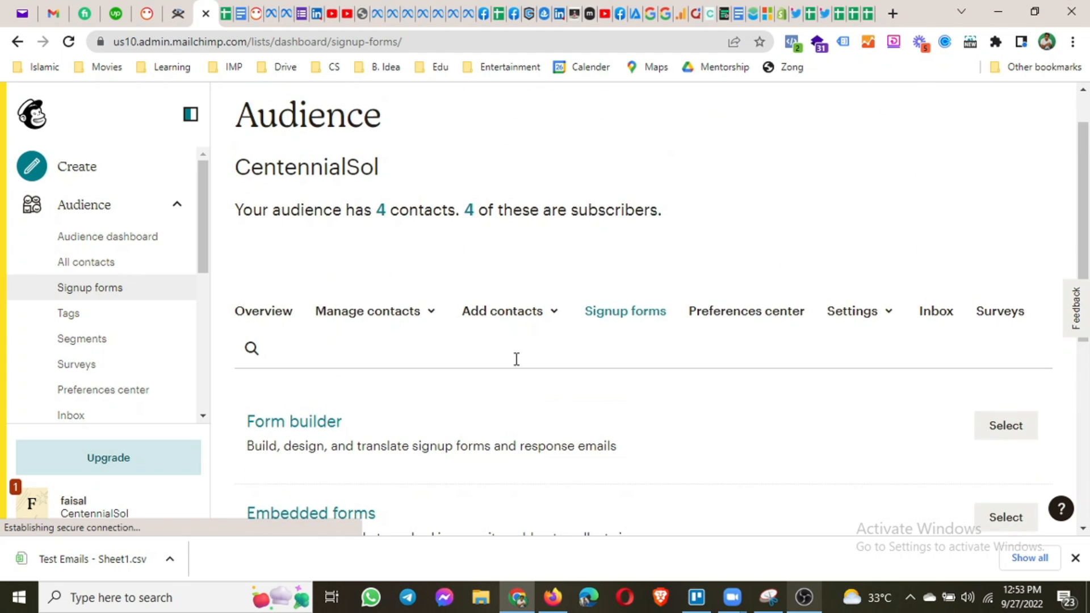
{"action": "scroll", "coordinate": [311, 347], "scroll_direction": "down", "scroll_amount": 3}
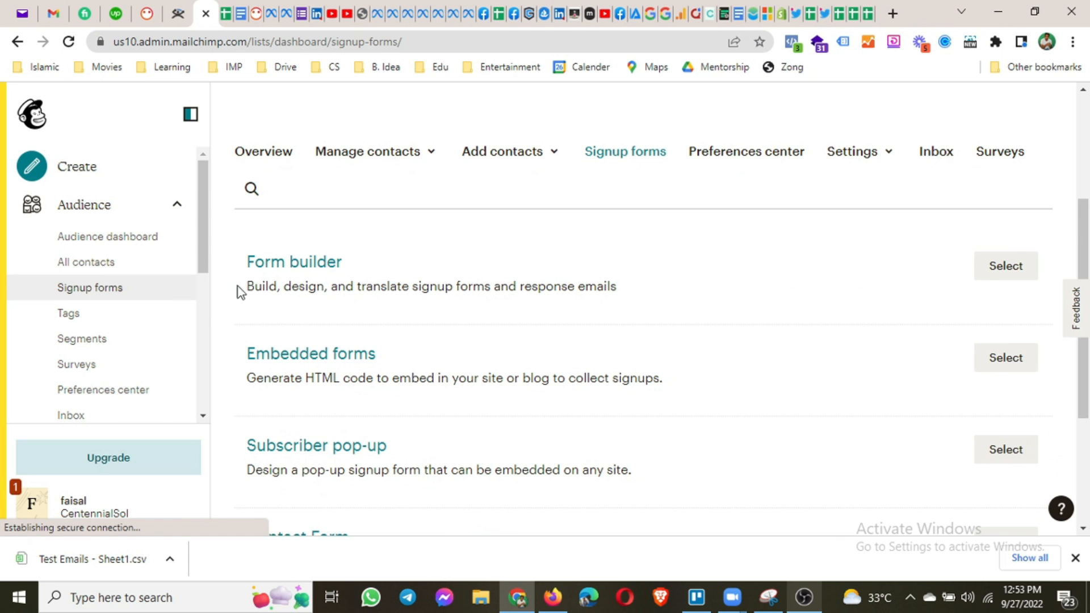
{"action": "scroll", "coordinate": [630, 359], "scroll_direction": "down", "scroll_amount": 3}
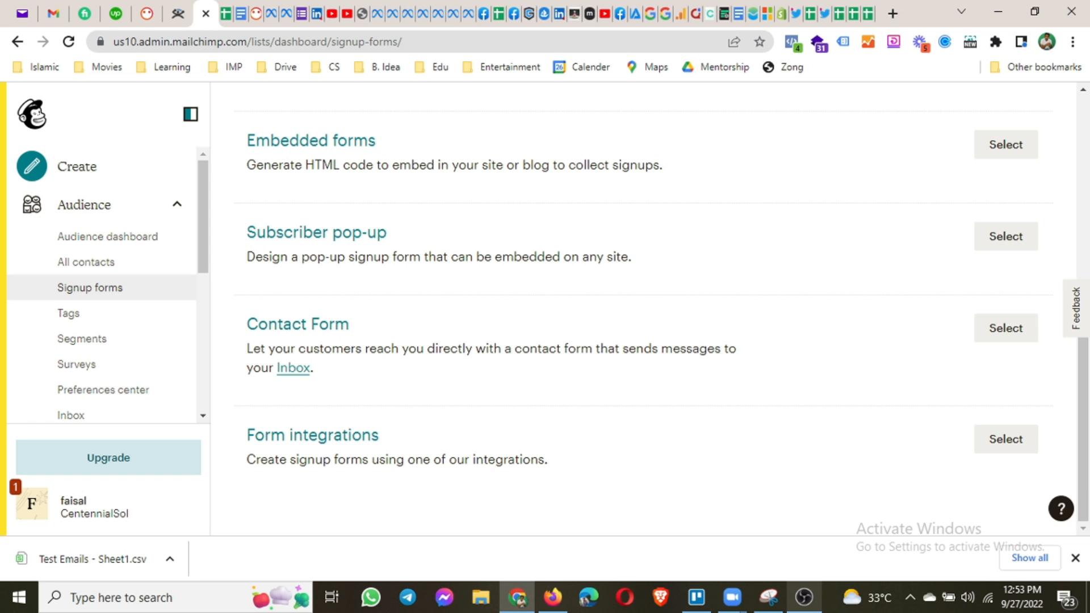
{"action": "left_click", "coordinate": [804, 597]}
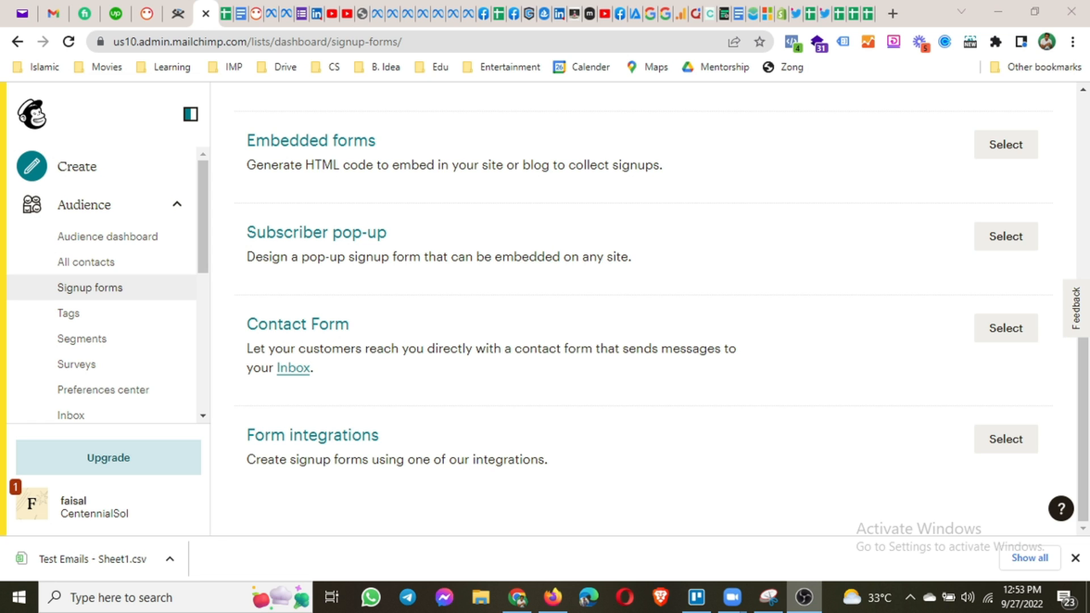